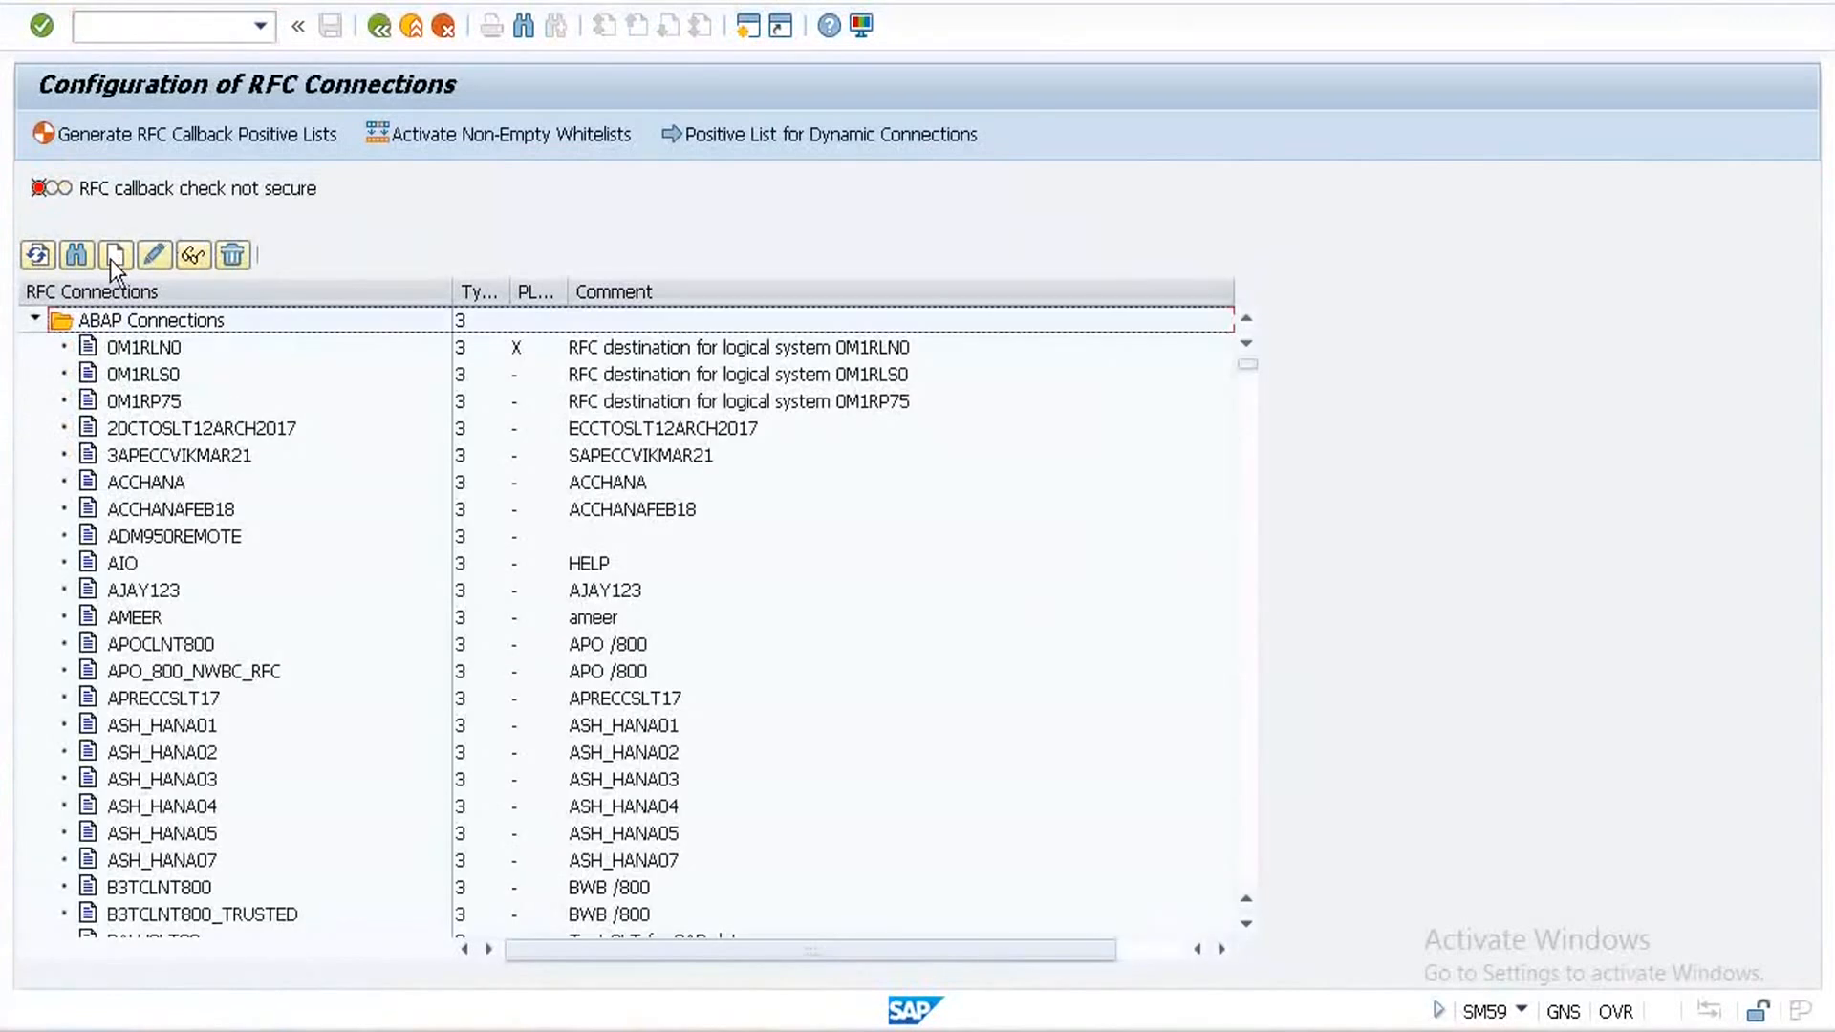
pyautogui.click(115, 254)
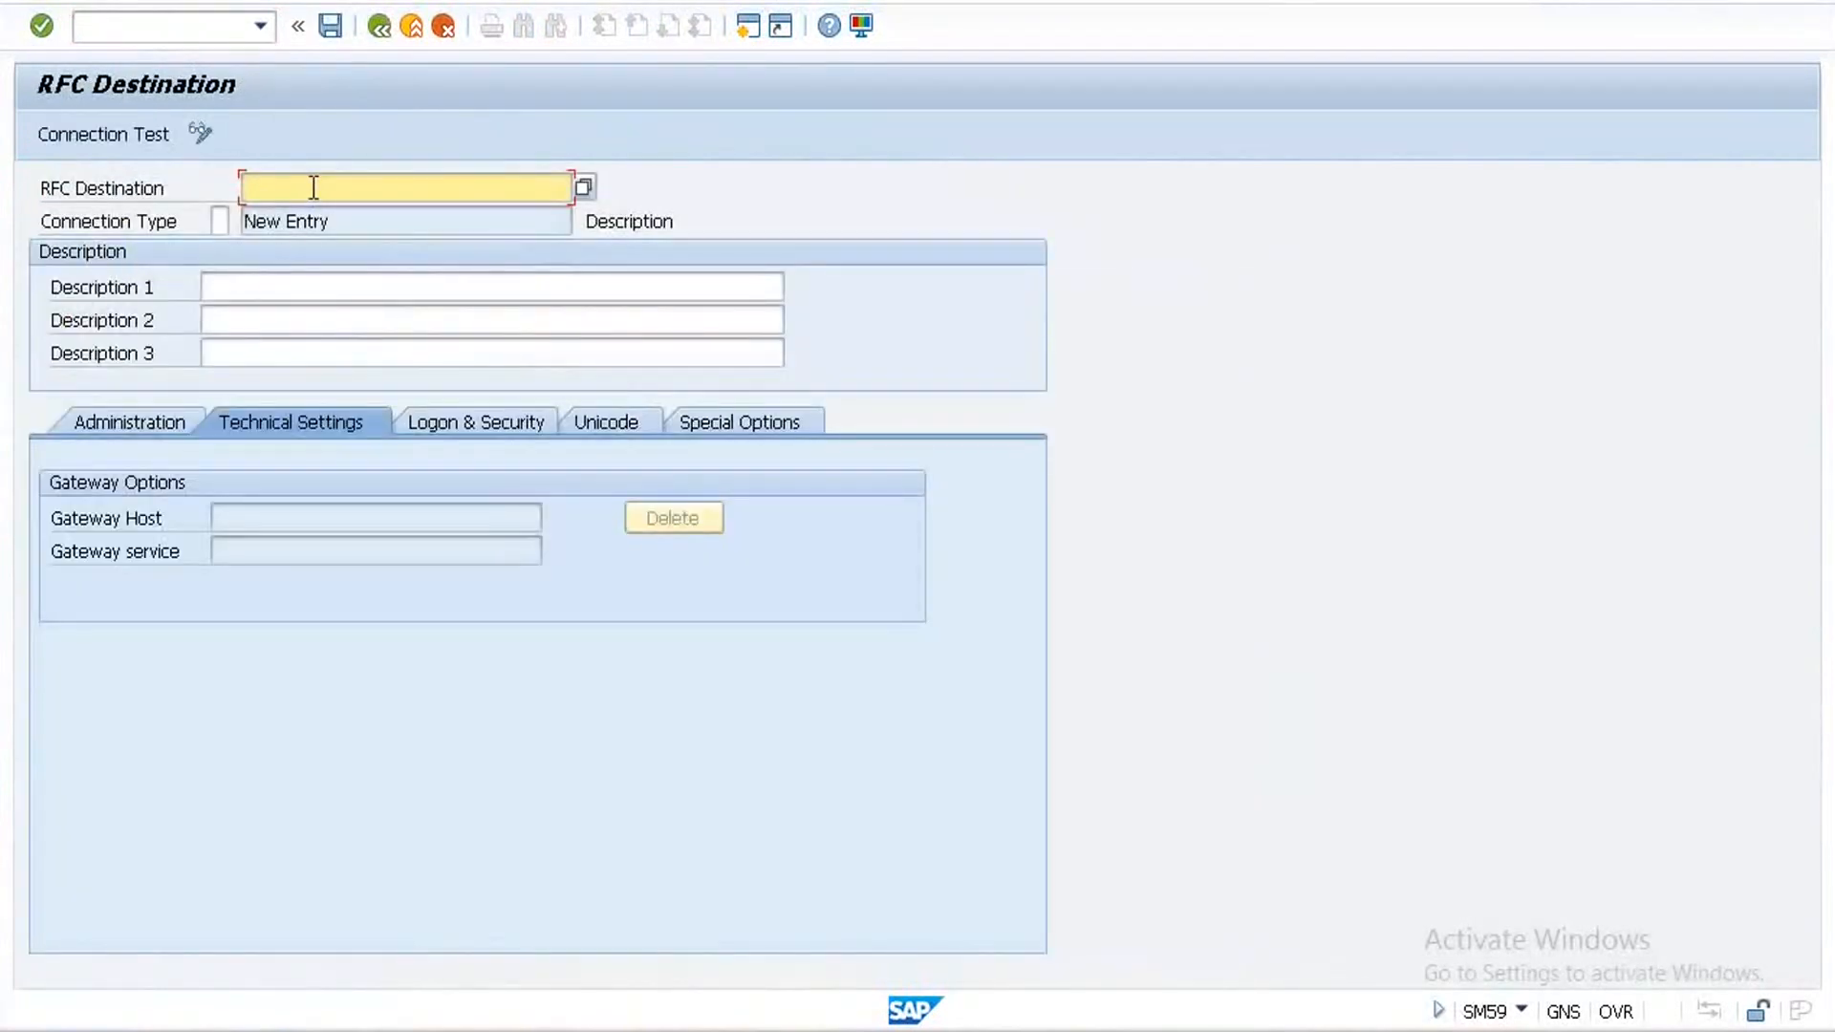
pyautogui.click(386, 36)
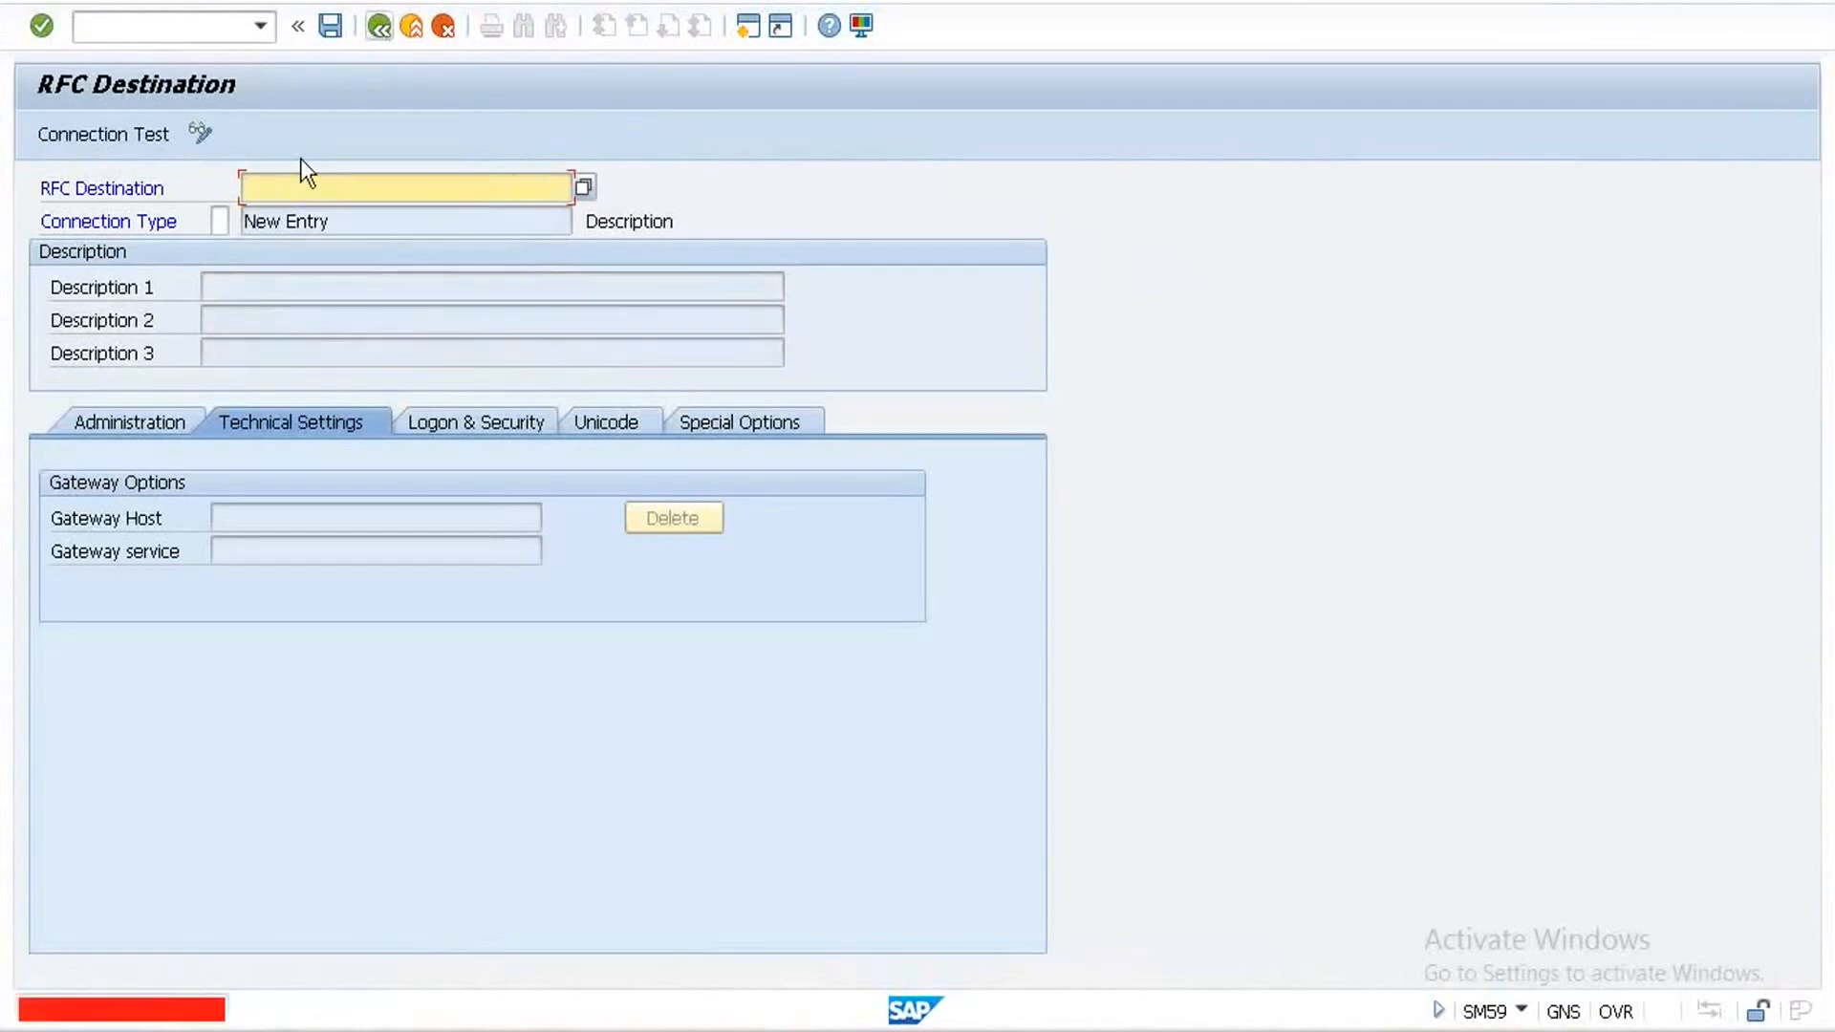
pyautogui.click(443, 26)
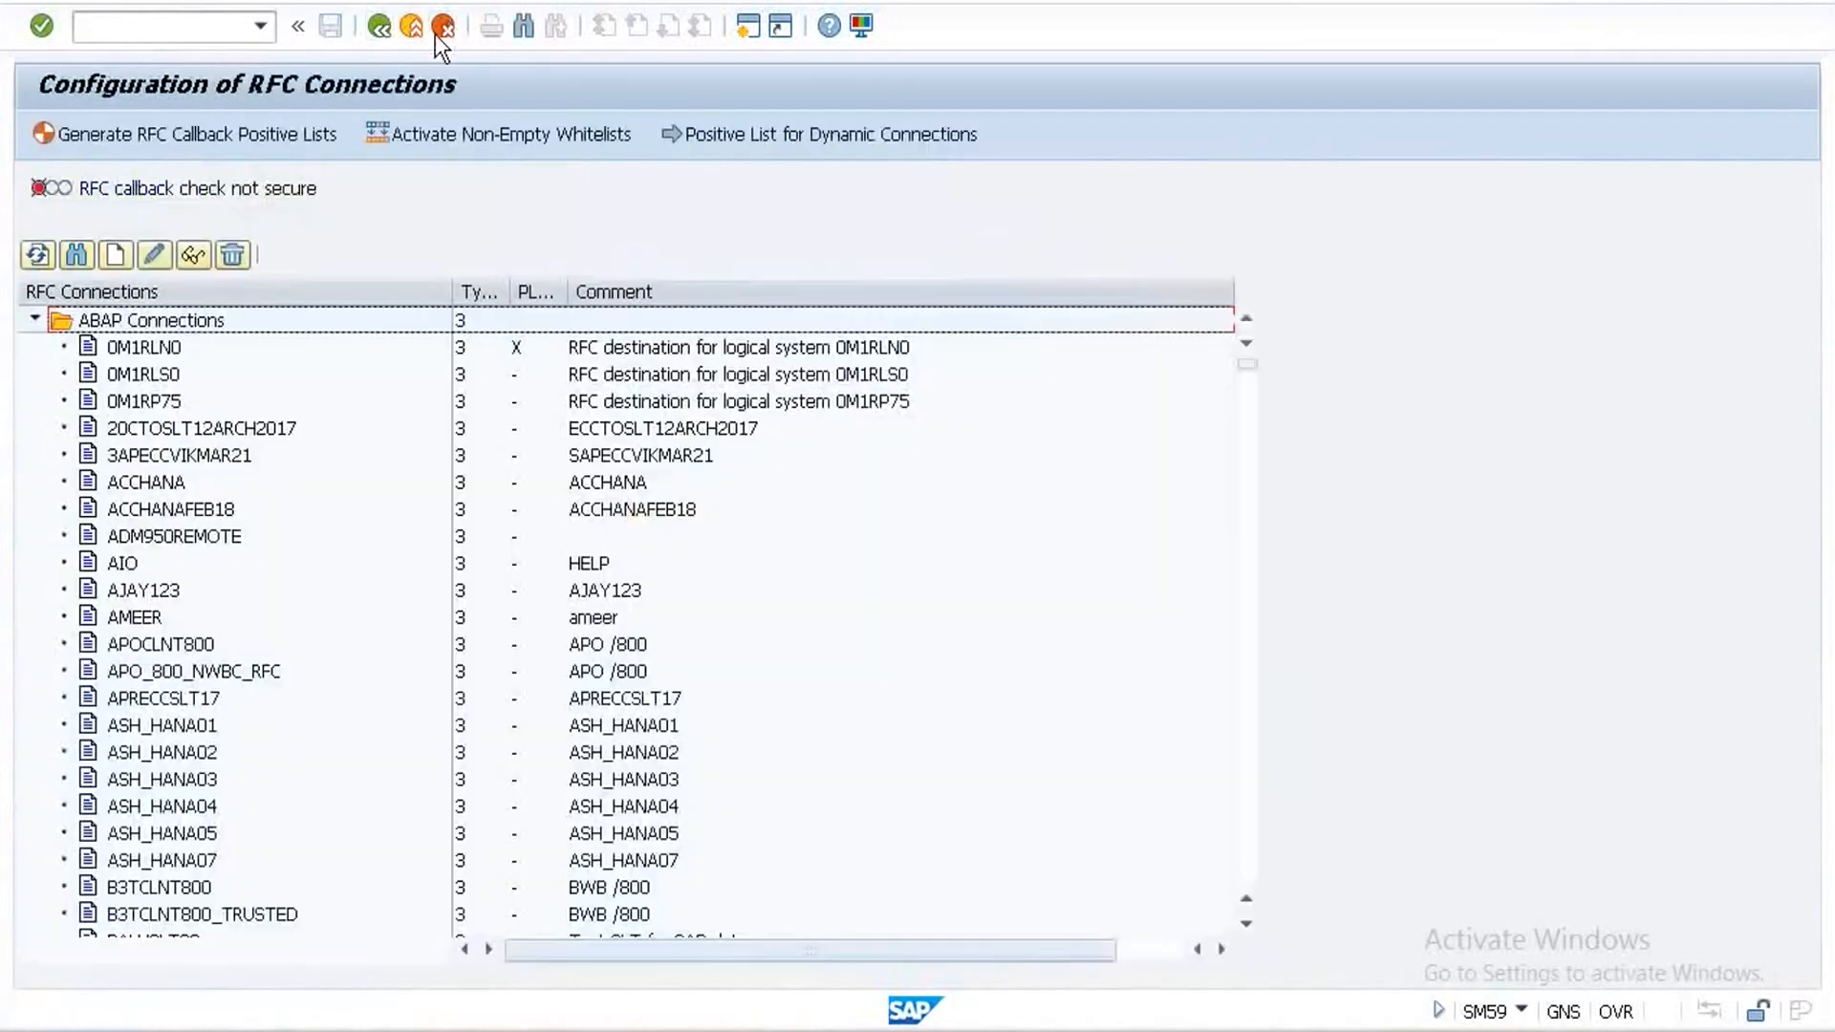
# - Create a new RFC destination of the ABAP connection type, based on the existing 0M1RLN0 entry's category, and name it ECCSLTAP13
pyautogui.click(89, 349)
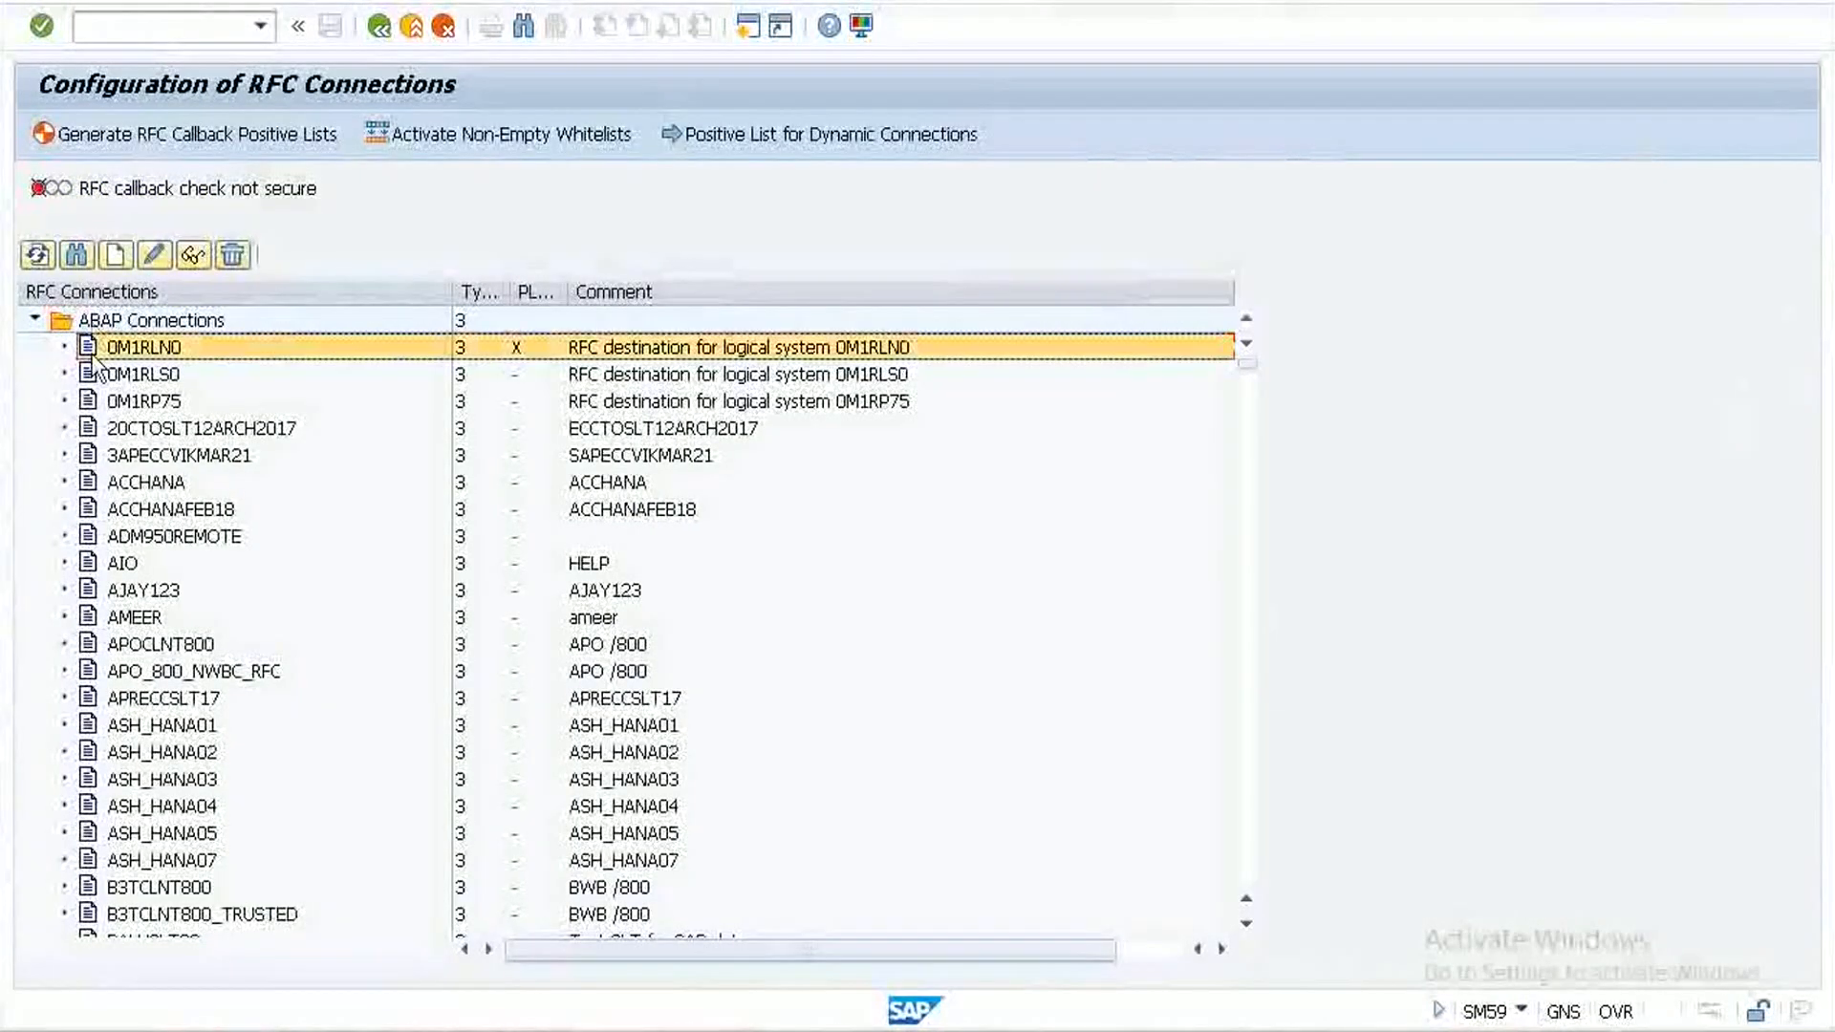
pyautogui.click(121, 256)
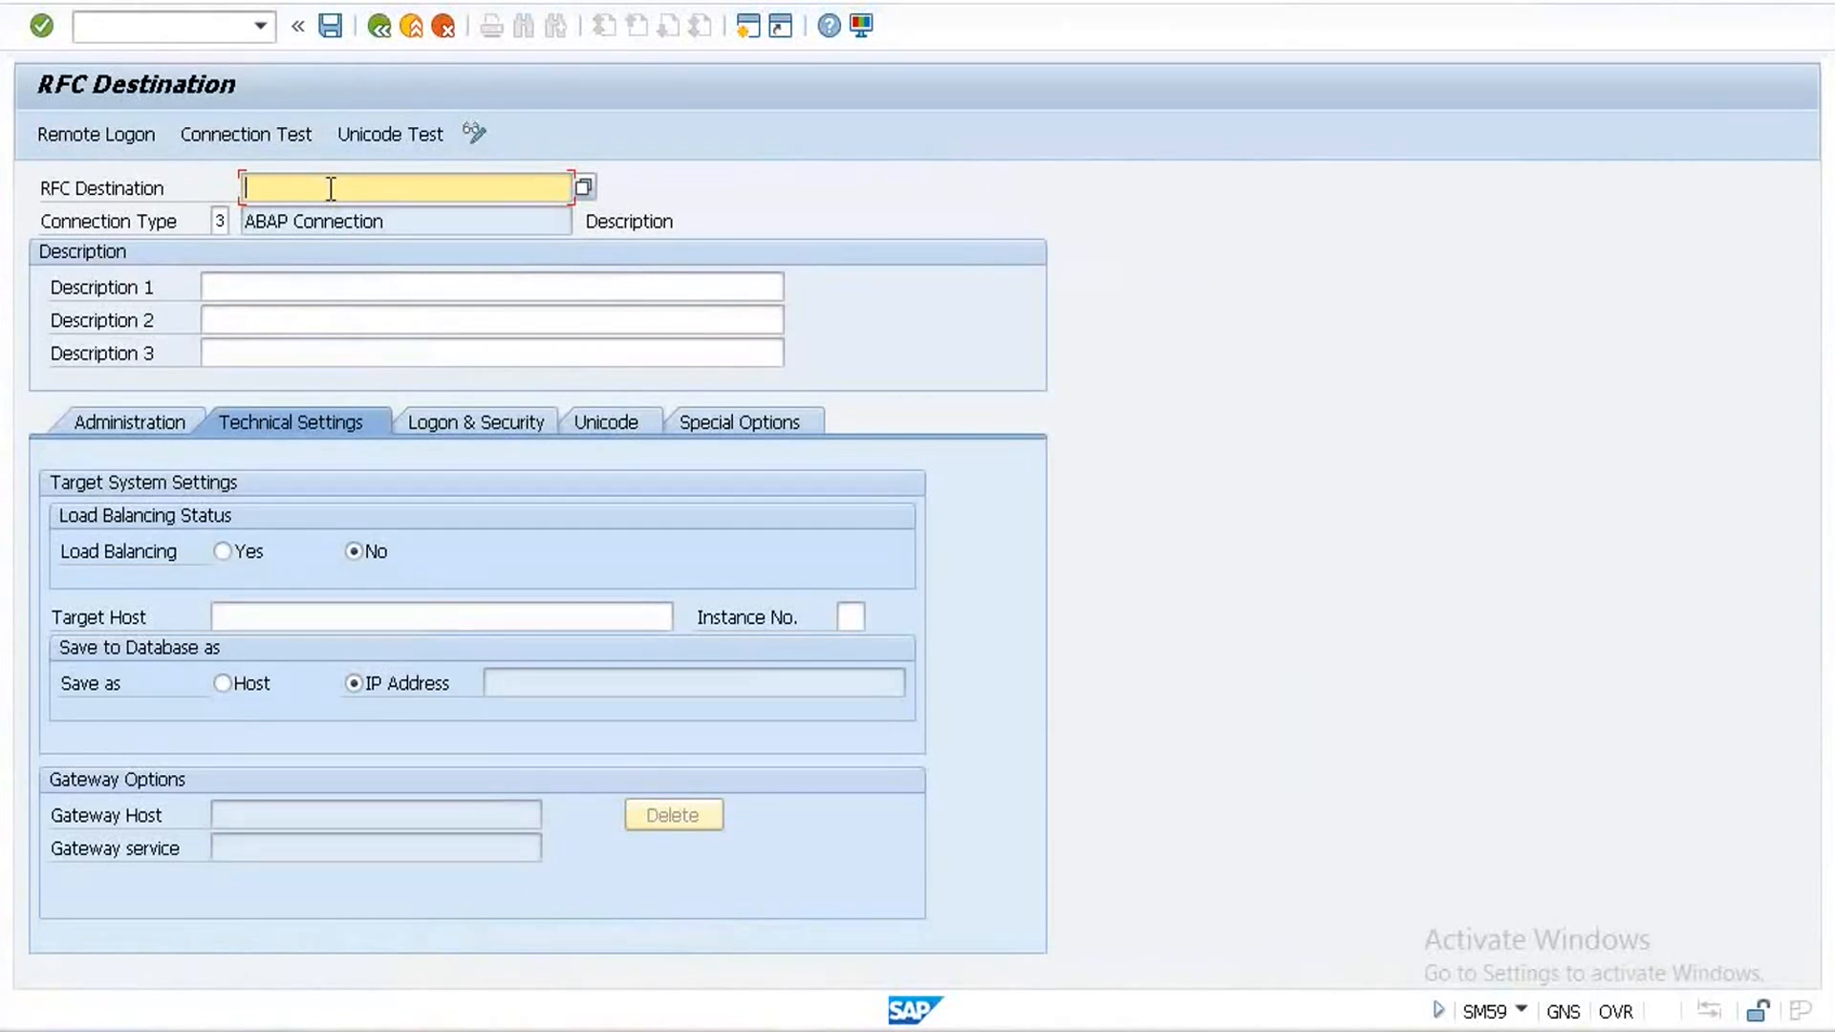
pyautogui.write('ECCSL')
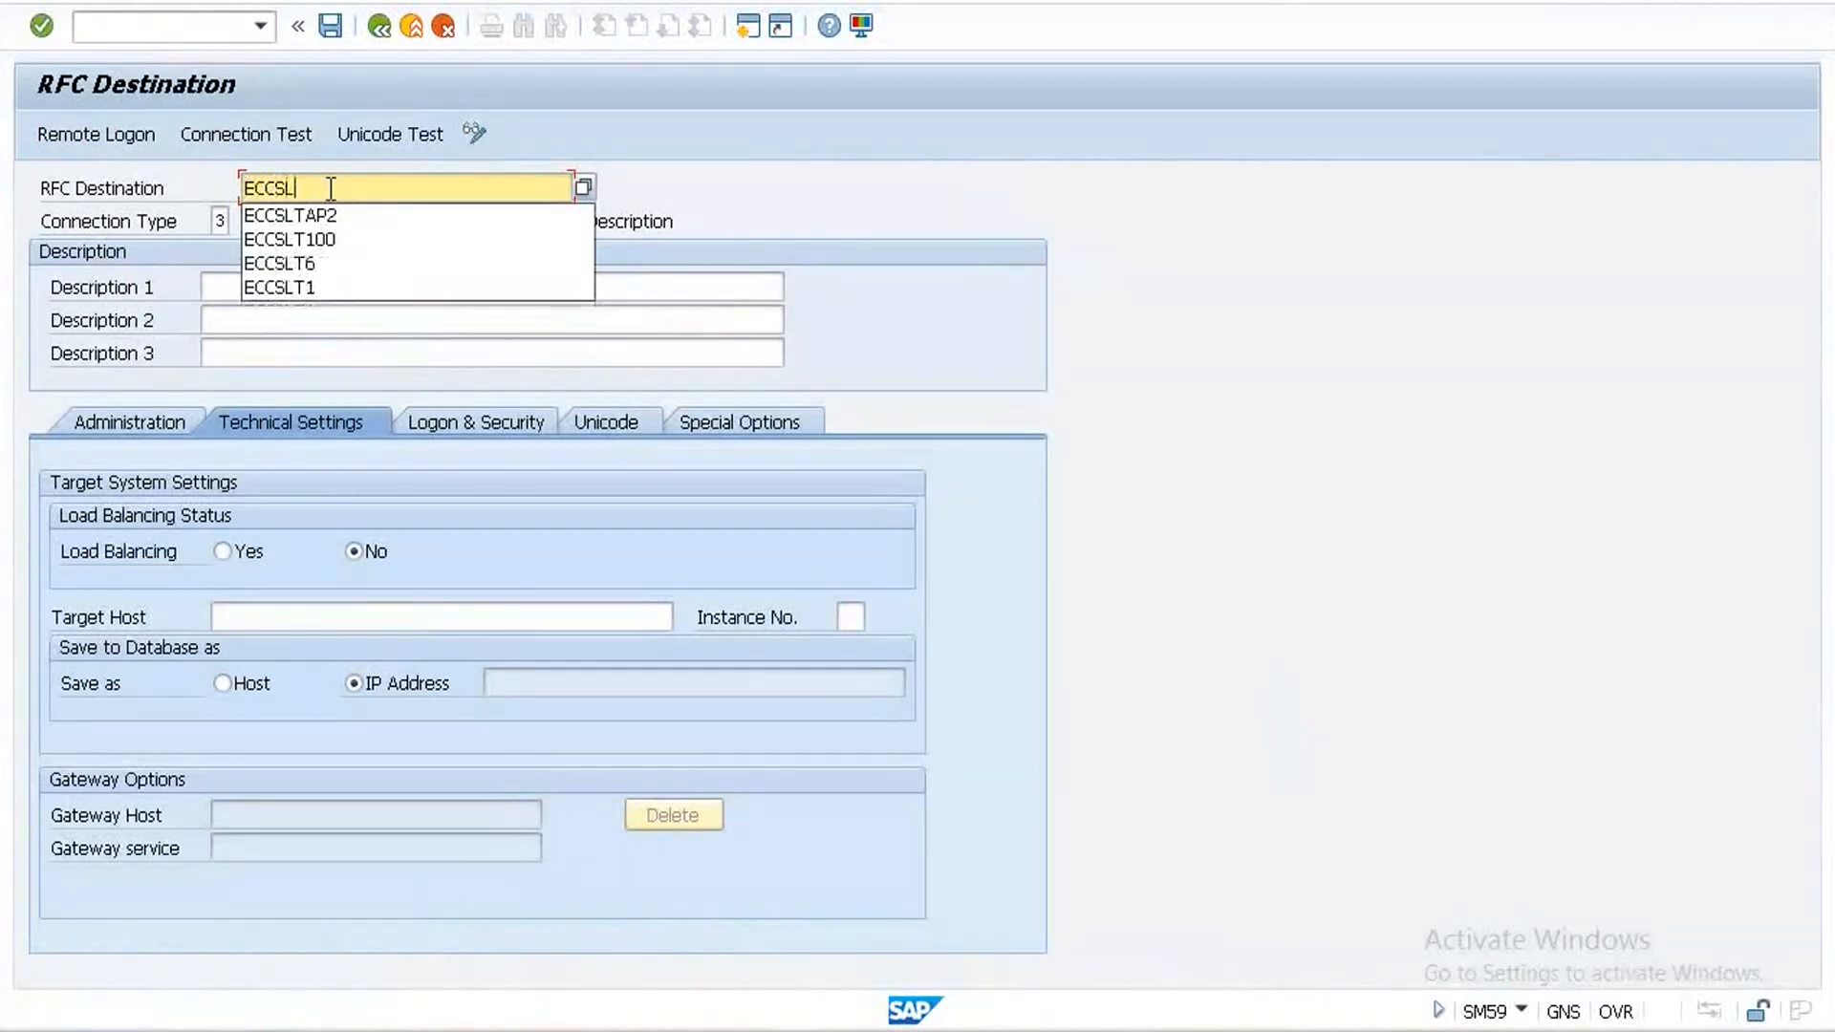
pyautogui.write('TAP')
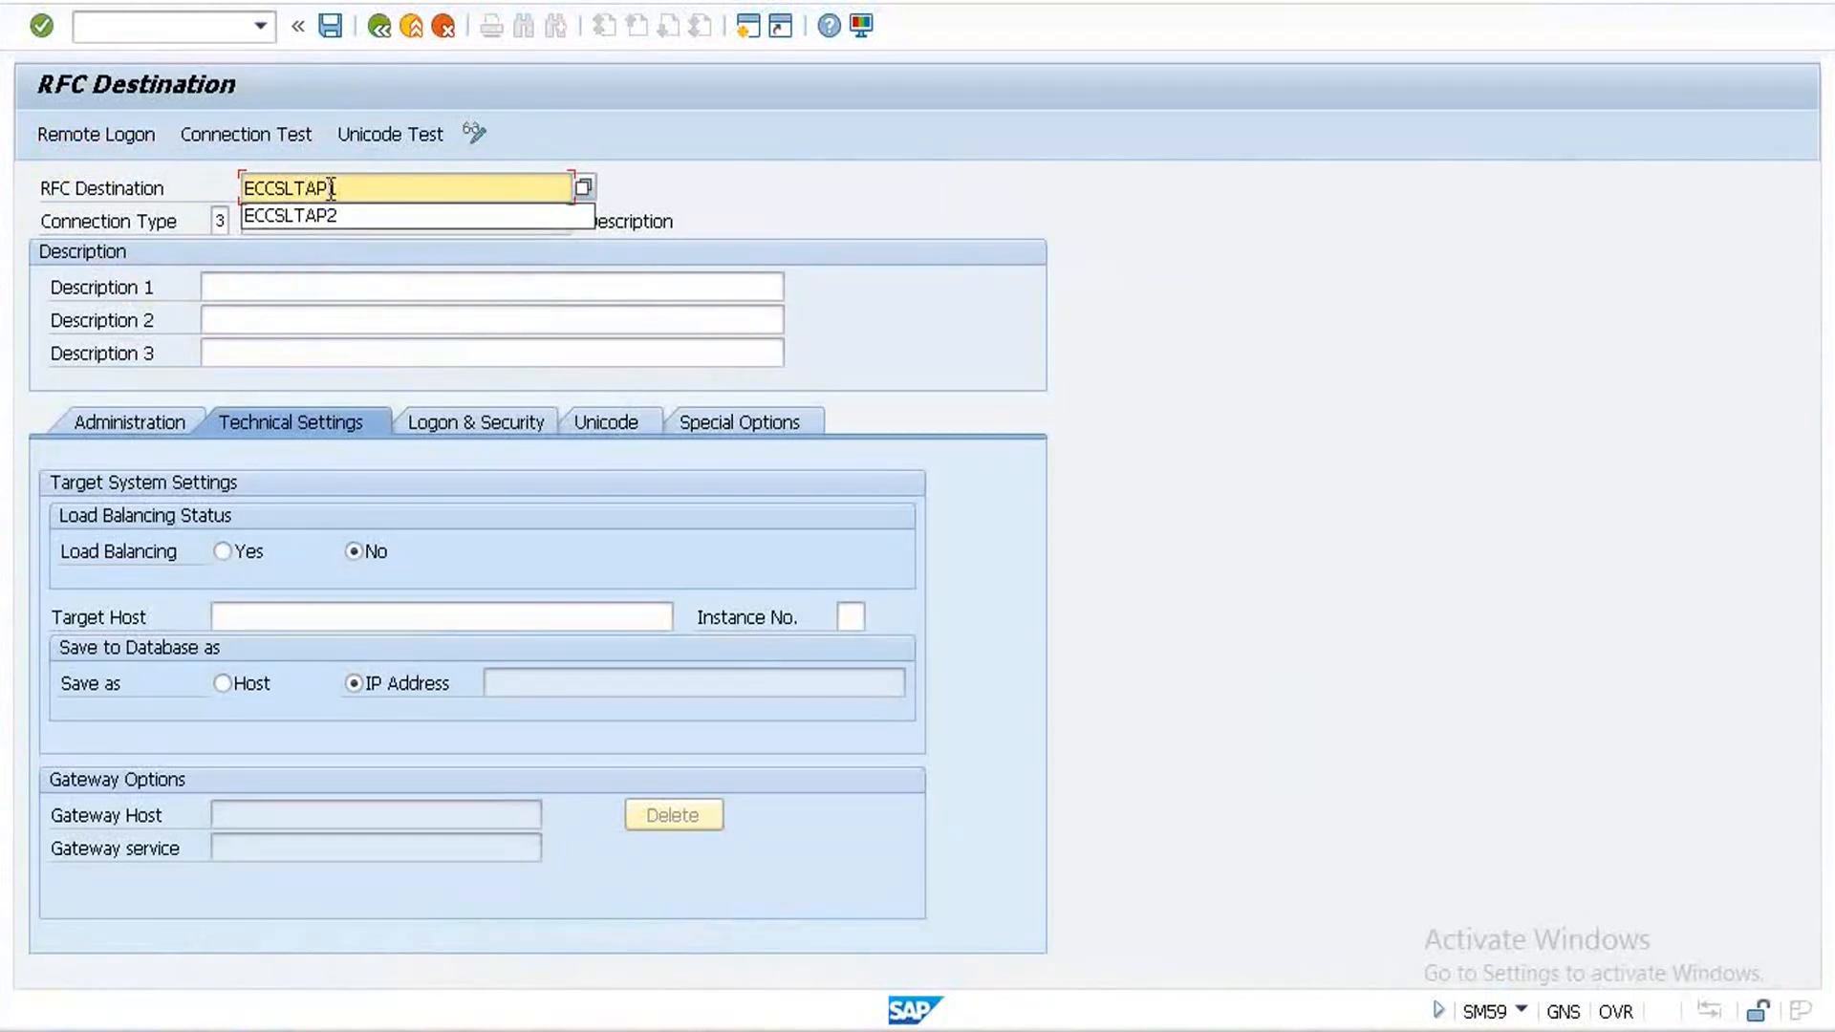
pyautogui.write('3')
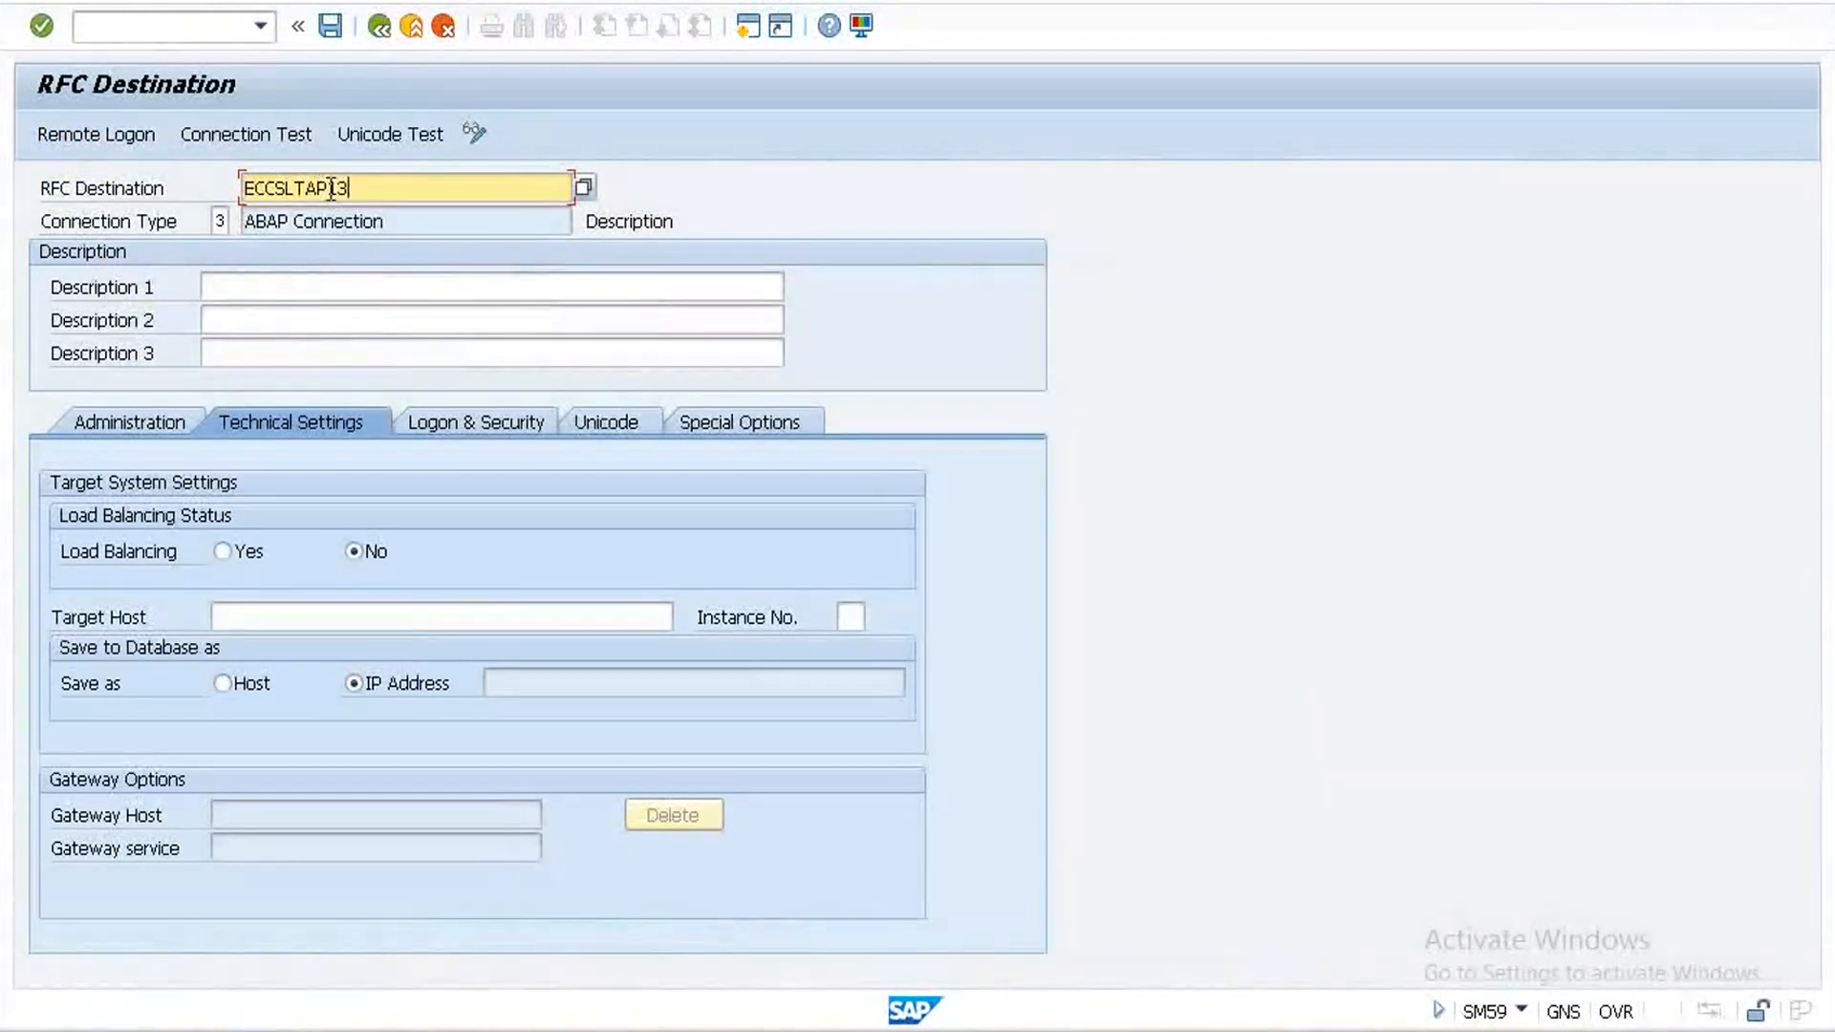
# - Copy the destination name ECCSLTAP13 into all three description lines
pyautogui.moveTo(353, 188); pyautogui.dragTo(178, 181)
pyautogui.hotkey('ctrl', 'c')
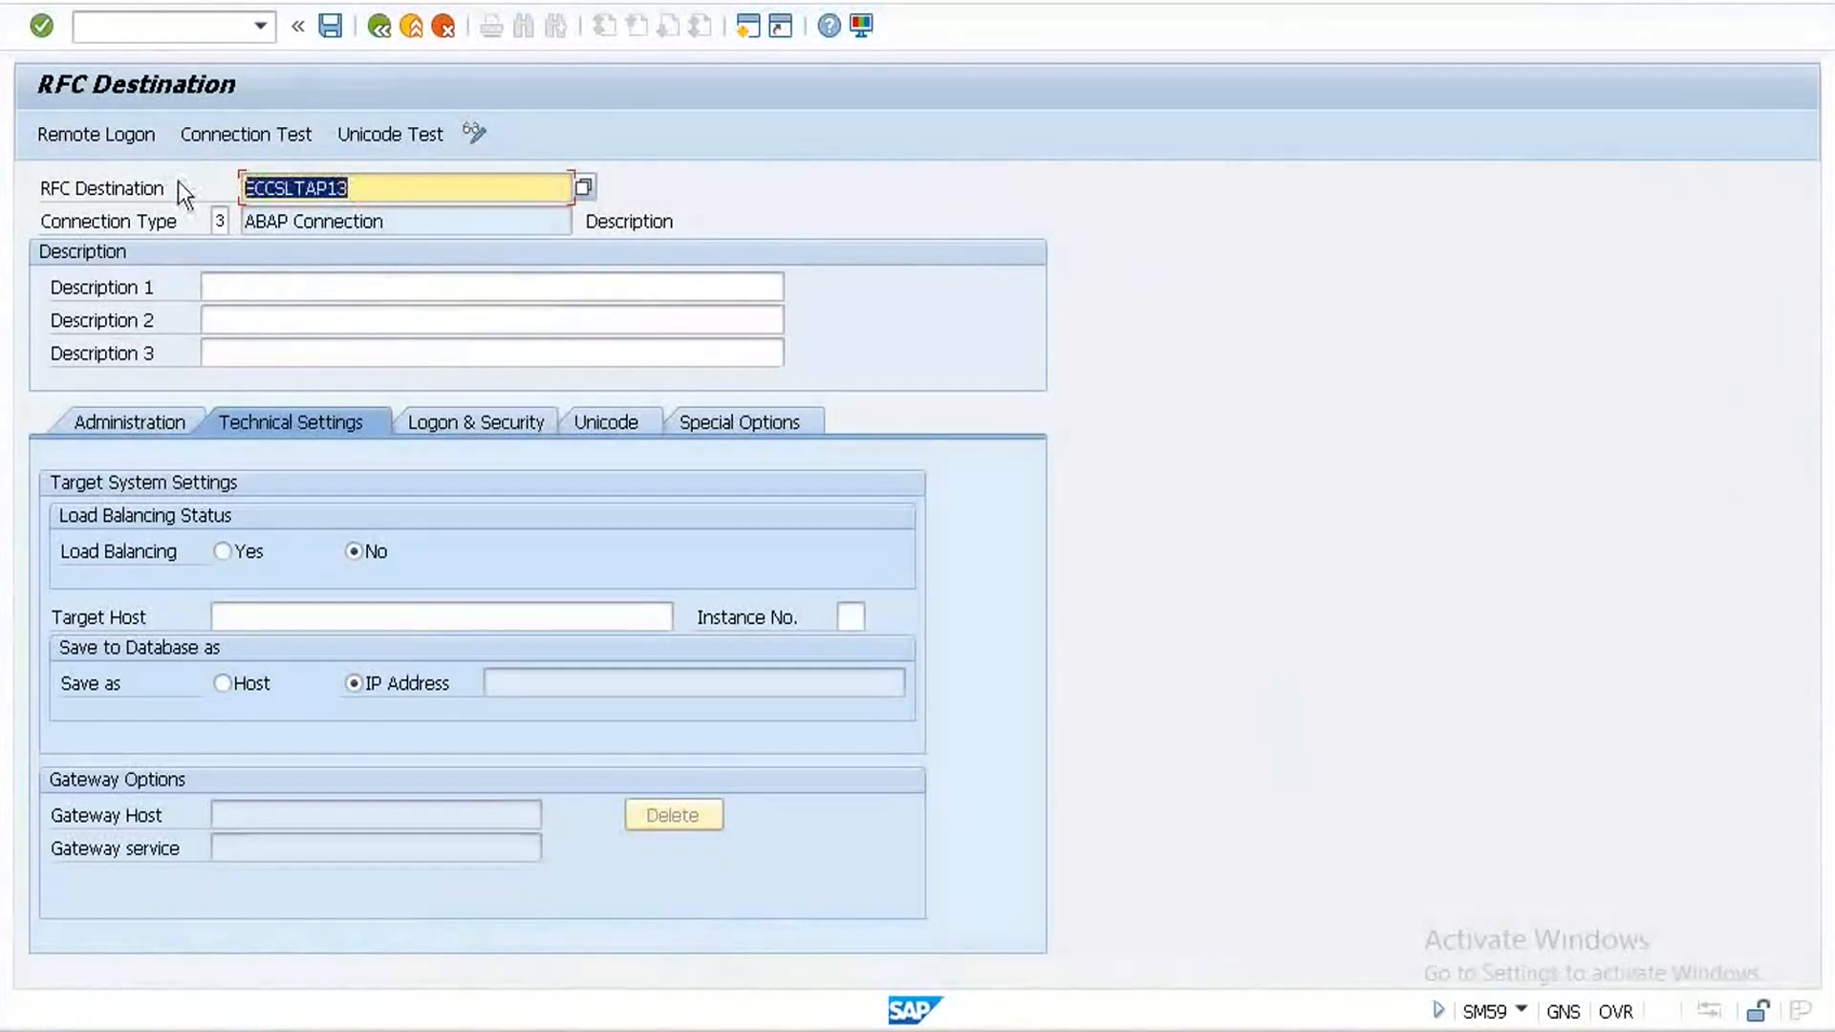
pyautogui.click(251, 279)
pyautogui.hotkey('ctrl', 'v')
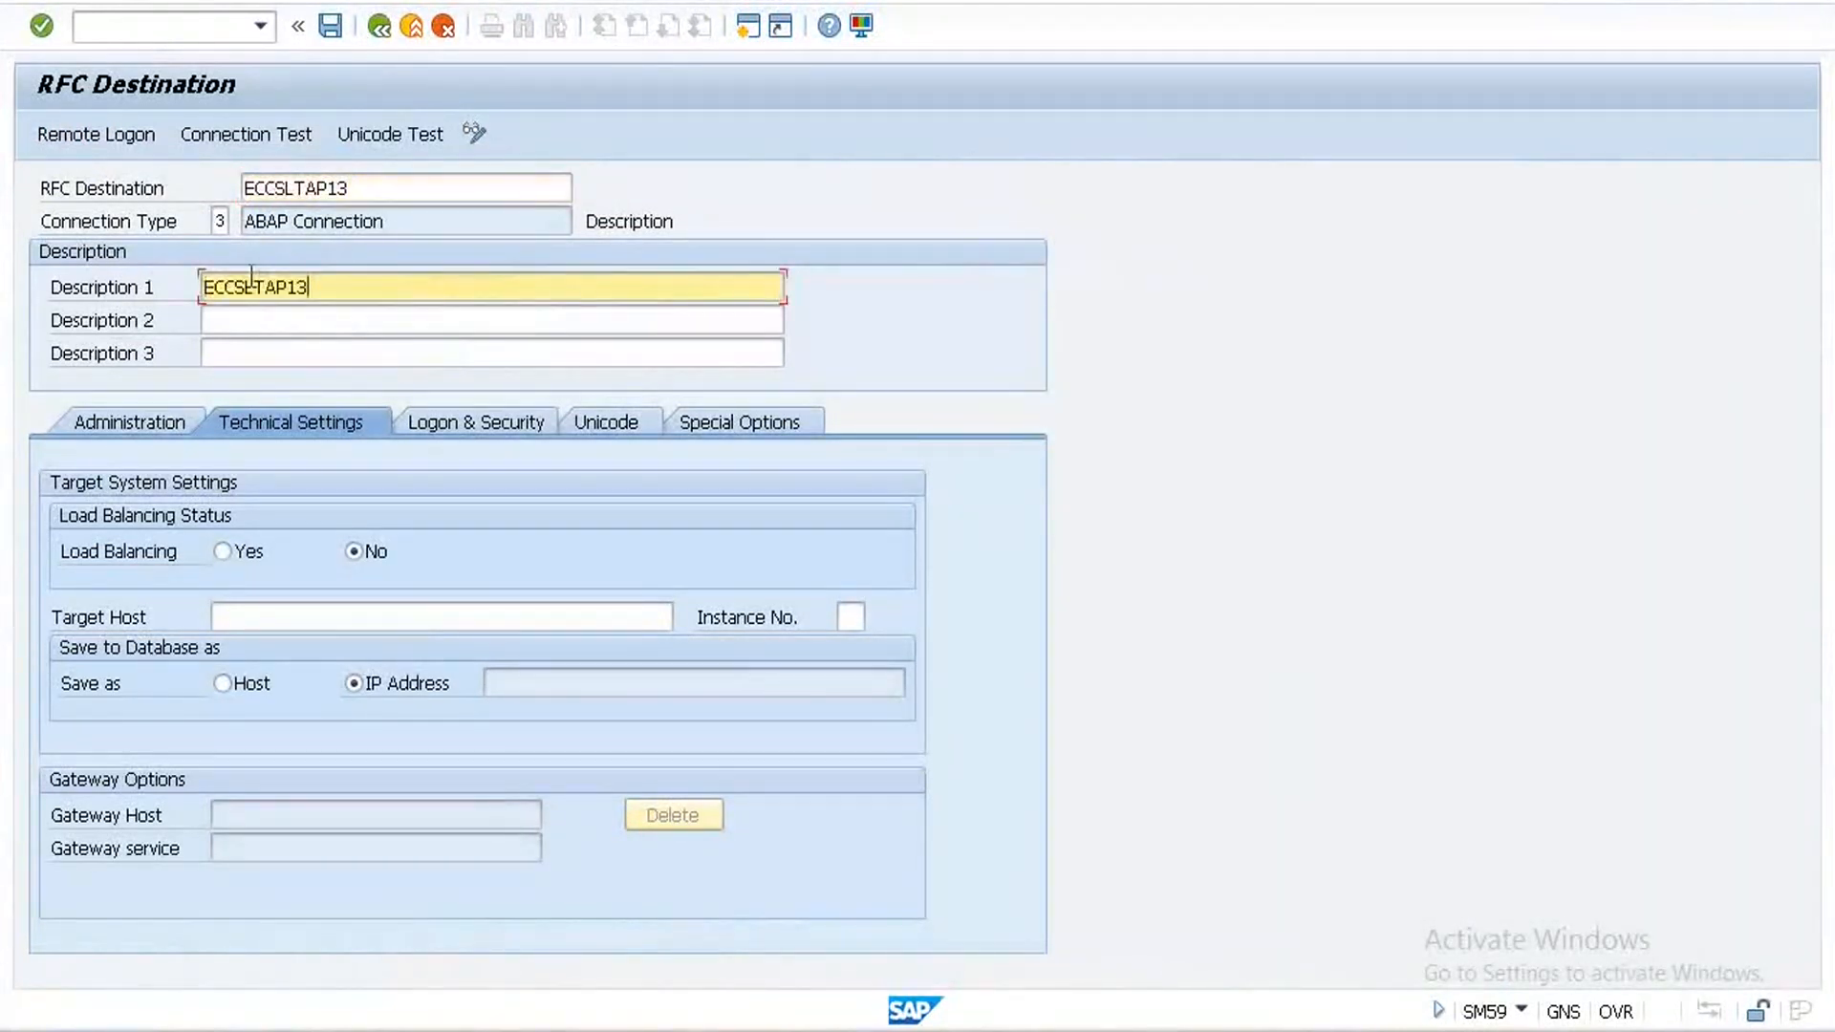
pyautogui.click(245, 319)
pyautogui.hotkey('ctrl', 'v')
pyautogui.click(246, 352)
pyautogui.hotkey('ctrl', 'v')
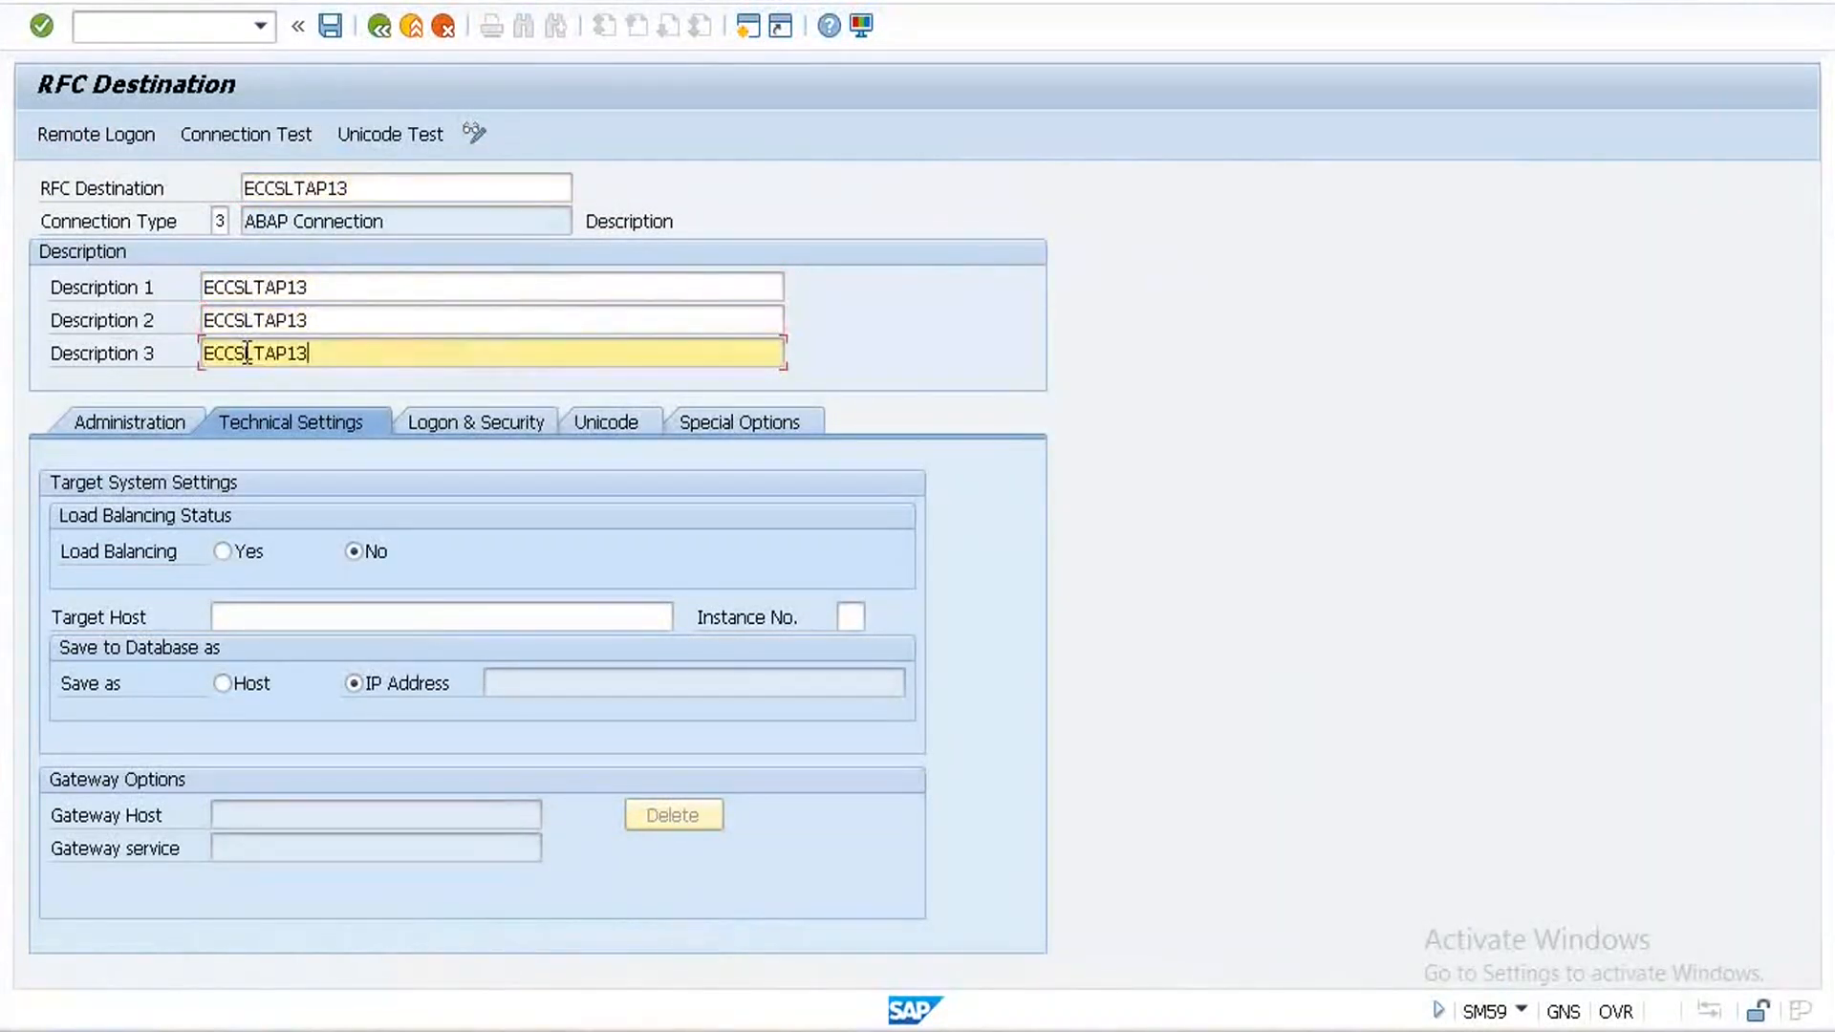
# - Set the target host of the RFC destination to GNS
pyautogui.click(233, 619)
pyautogui.write('GNS')
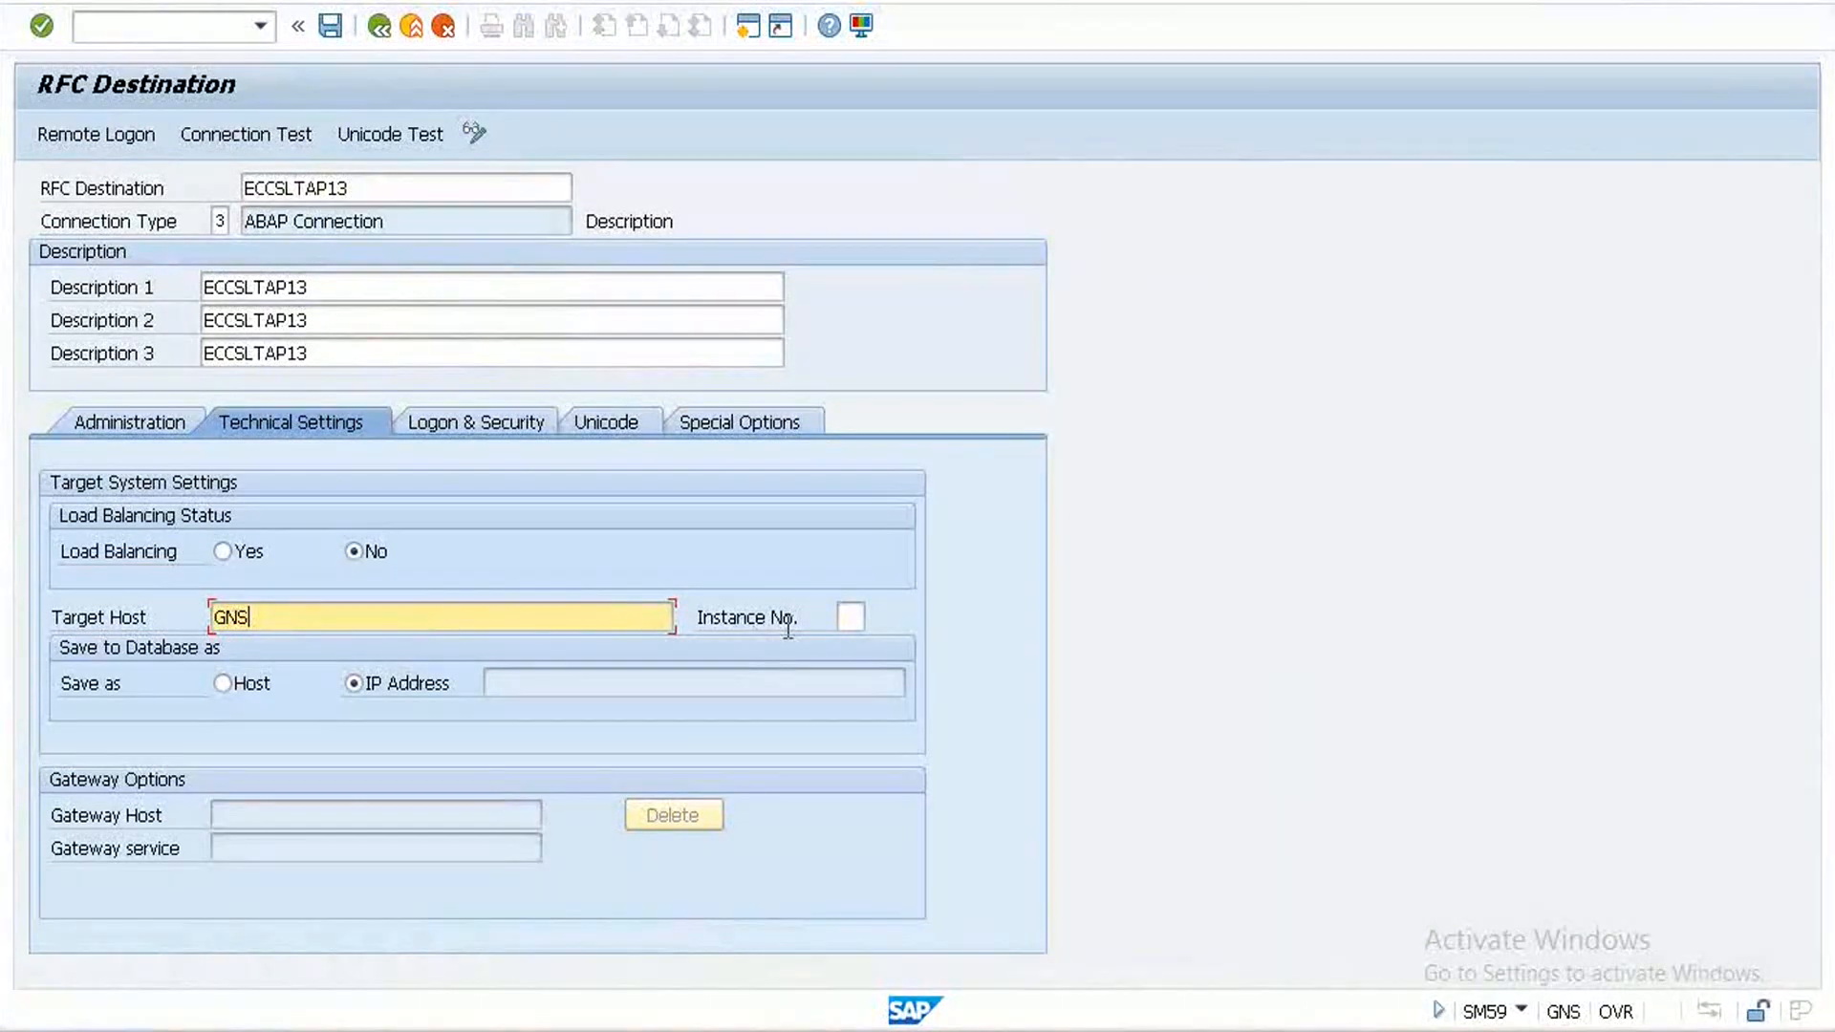
pyautogui.press('Tab')
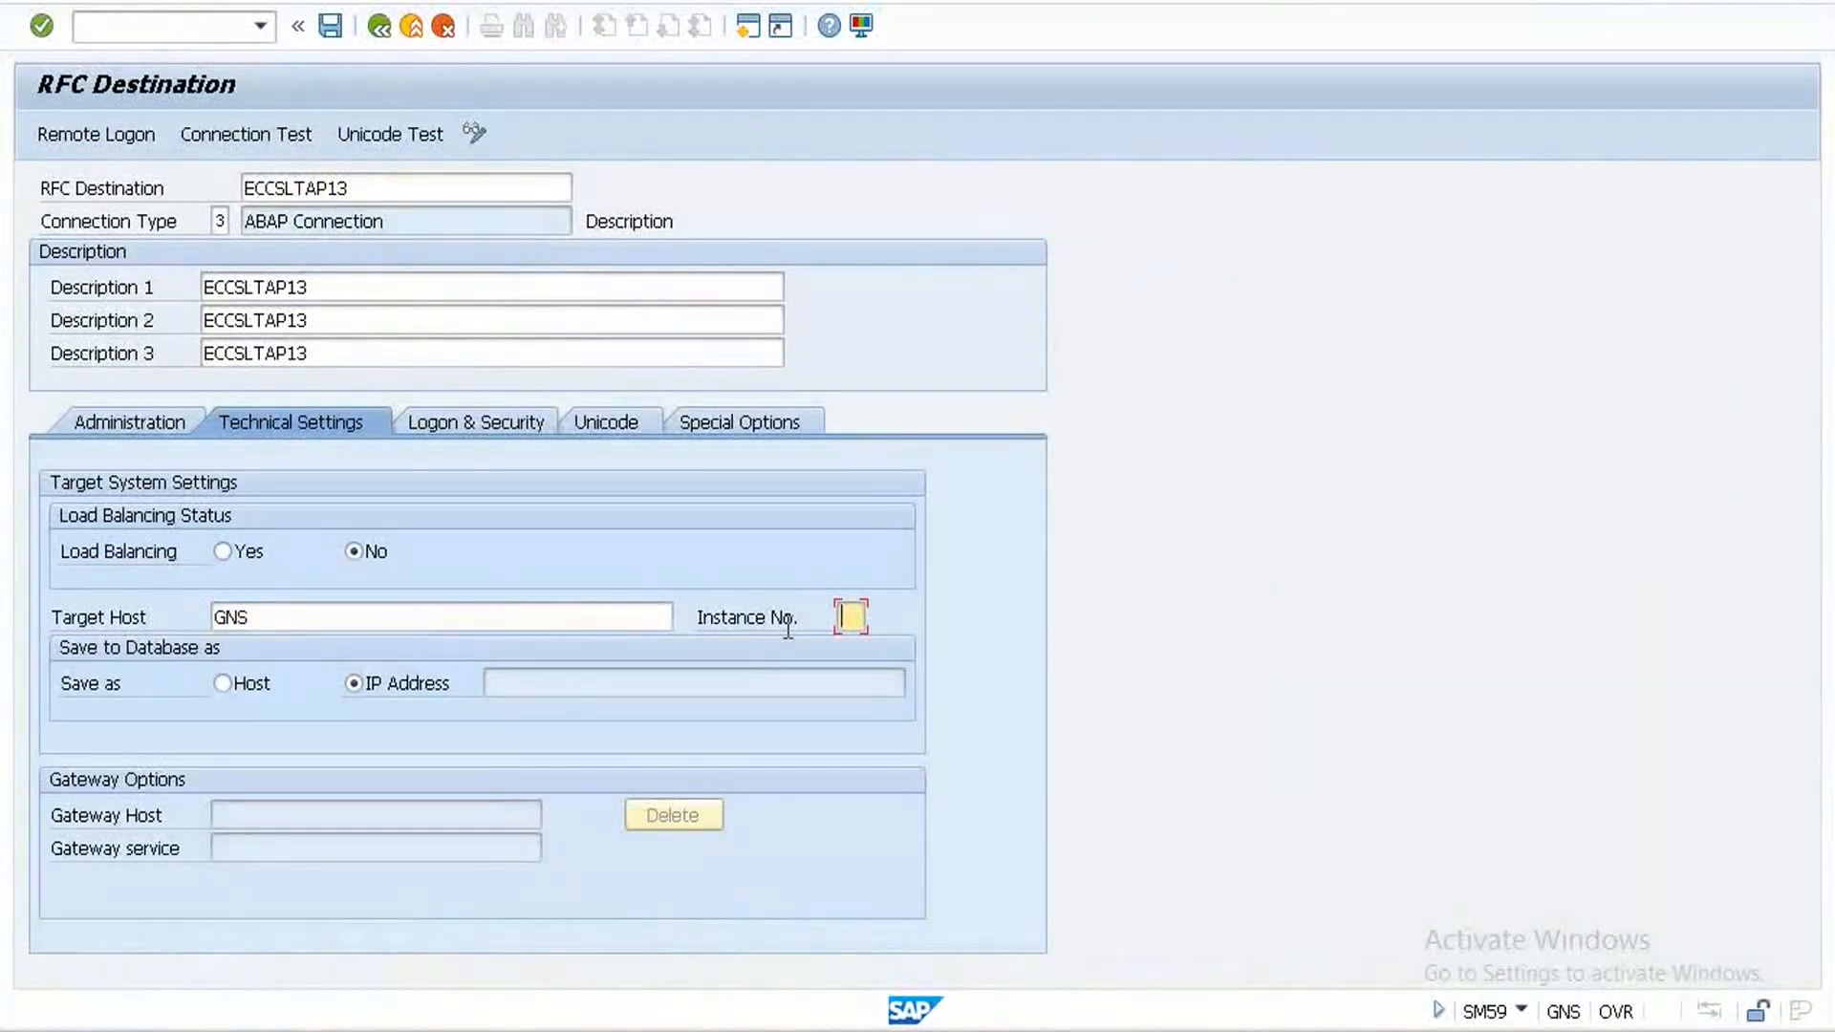
# - Look up the instance number in the EHP7ON MSSQL entry's properties in SAP Logon and set the destination's Instance No. to 20
pyautogui.click(269, 1030)
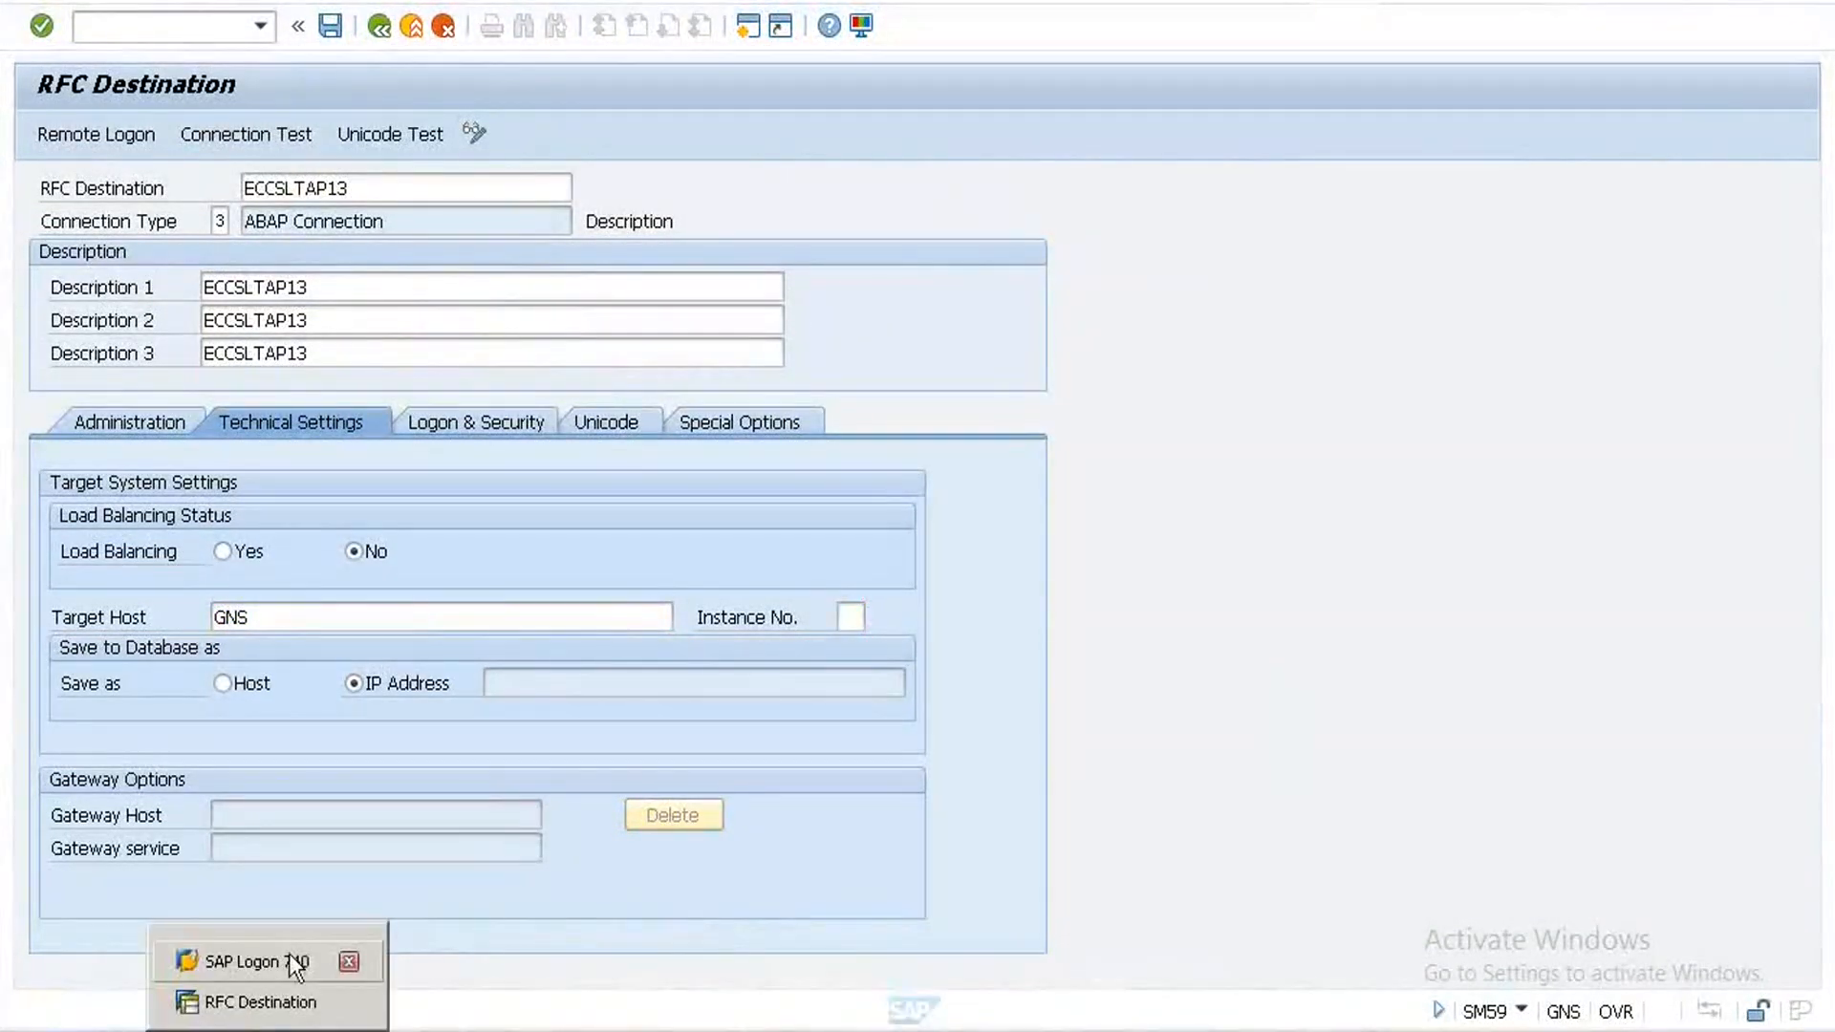
pyautogui.click(288, 956)
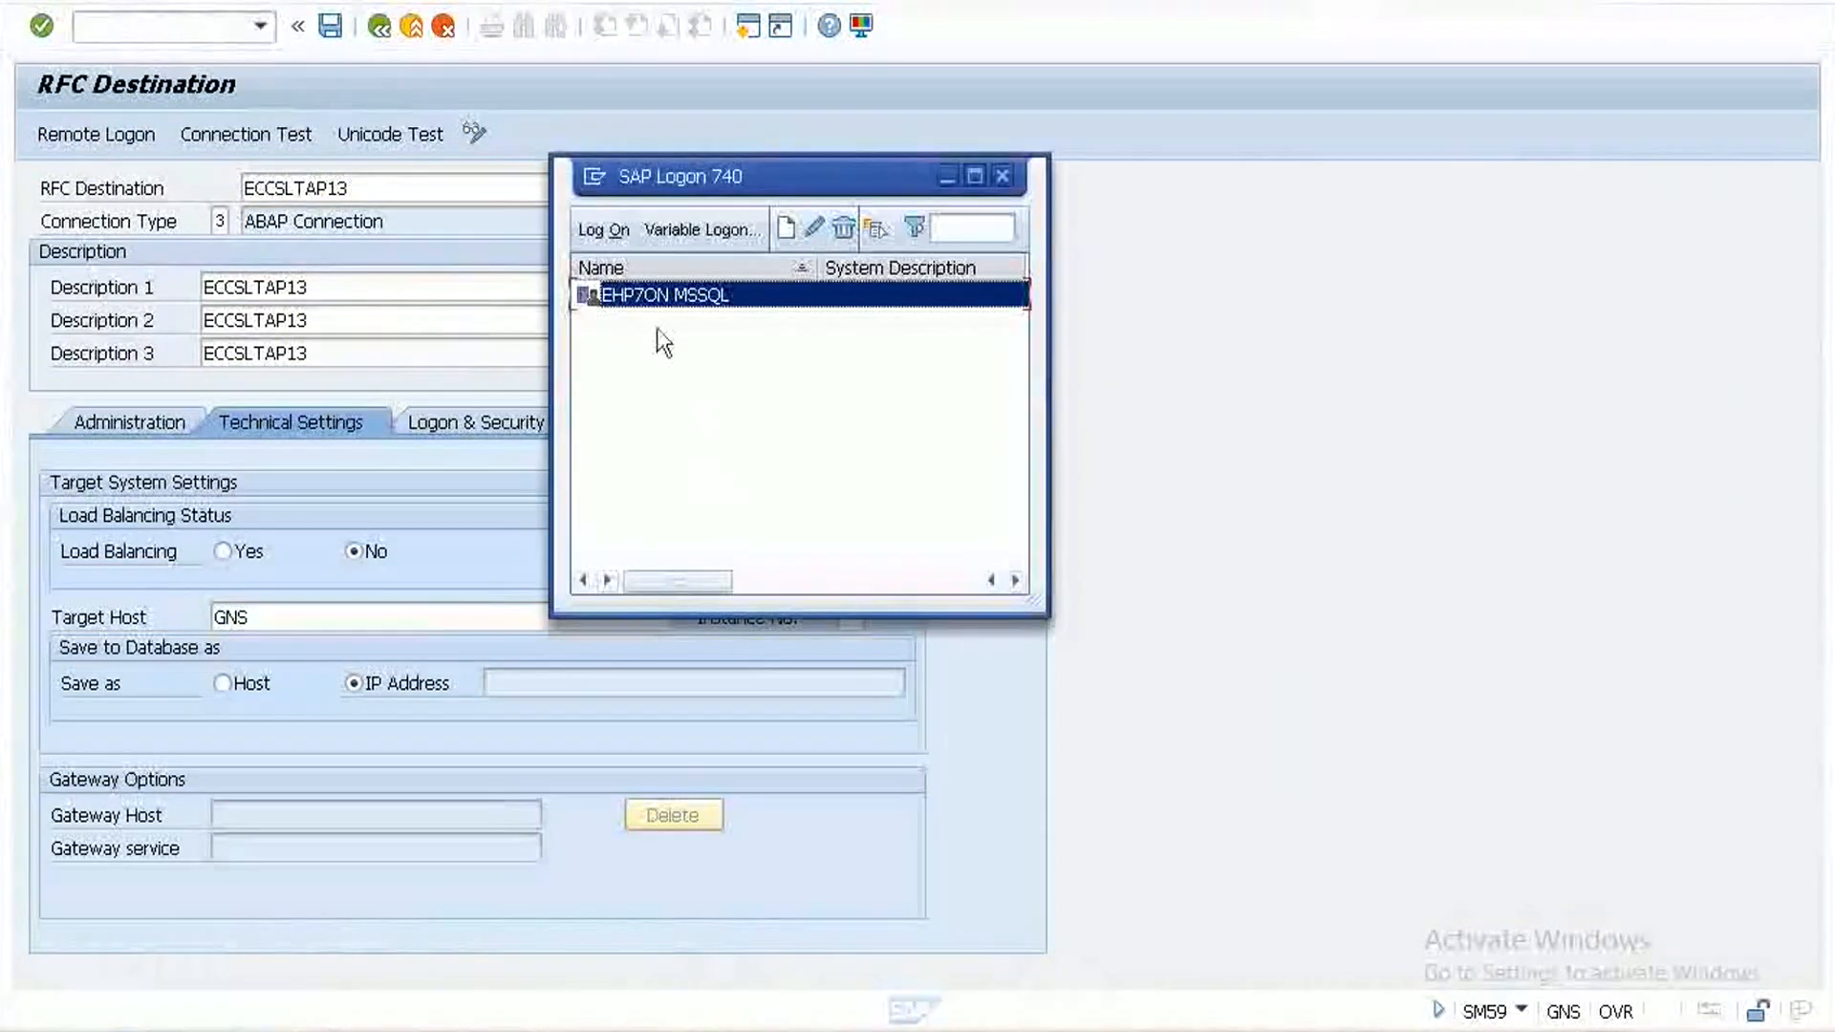
pyautogui.rightClick(652, 303)
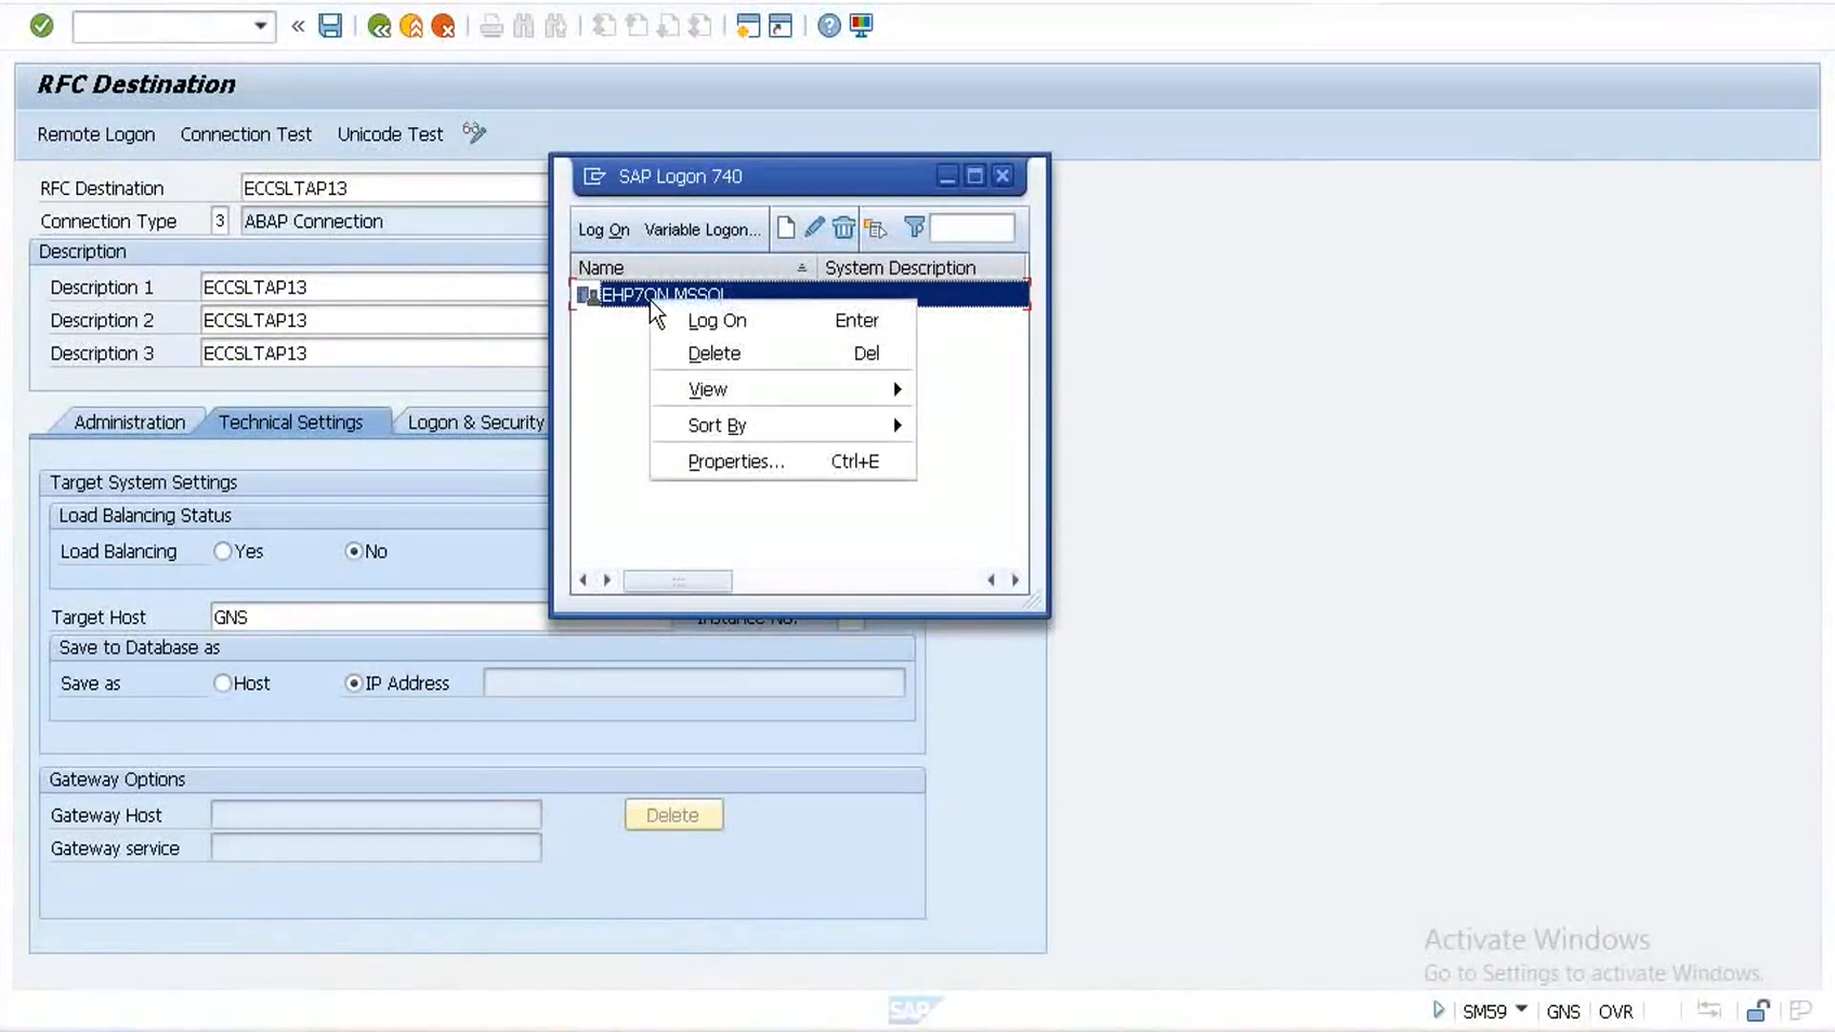
pyautogui.click(727, 467)
pyautogui.click(738, 401)
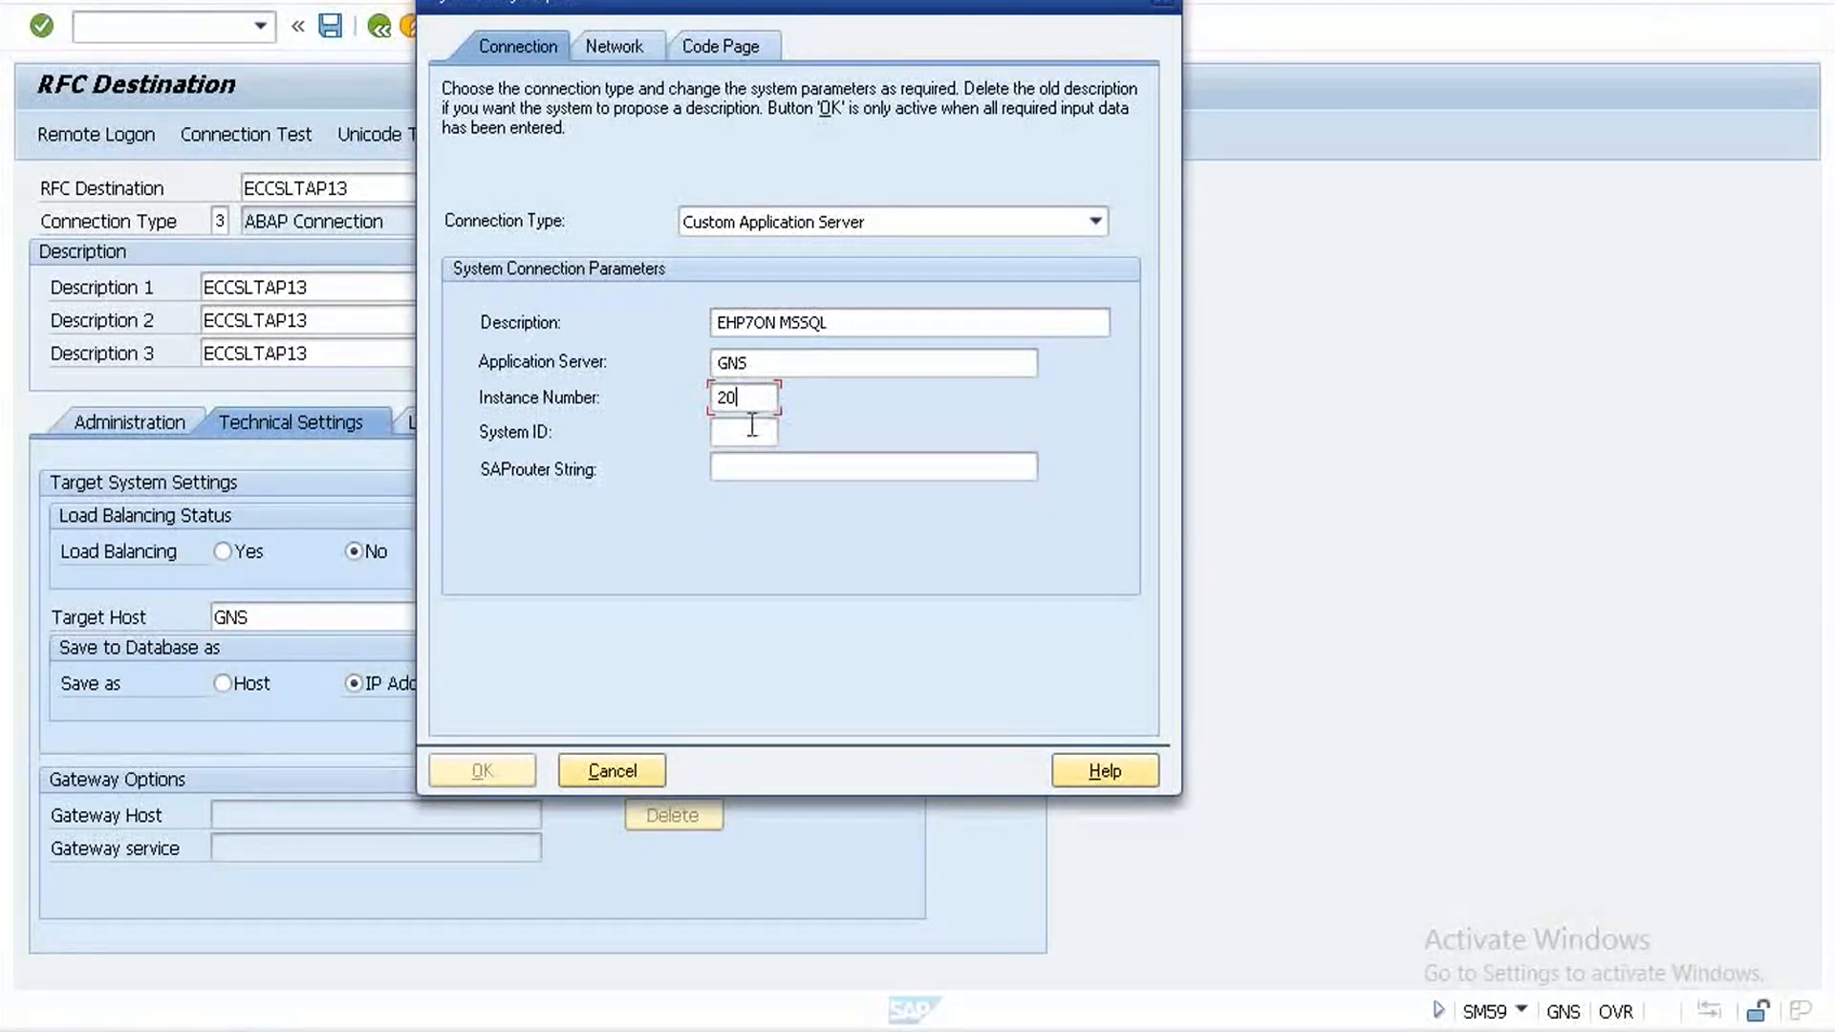
pyautogui.click(1346, 583)
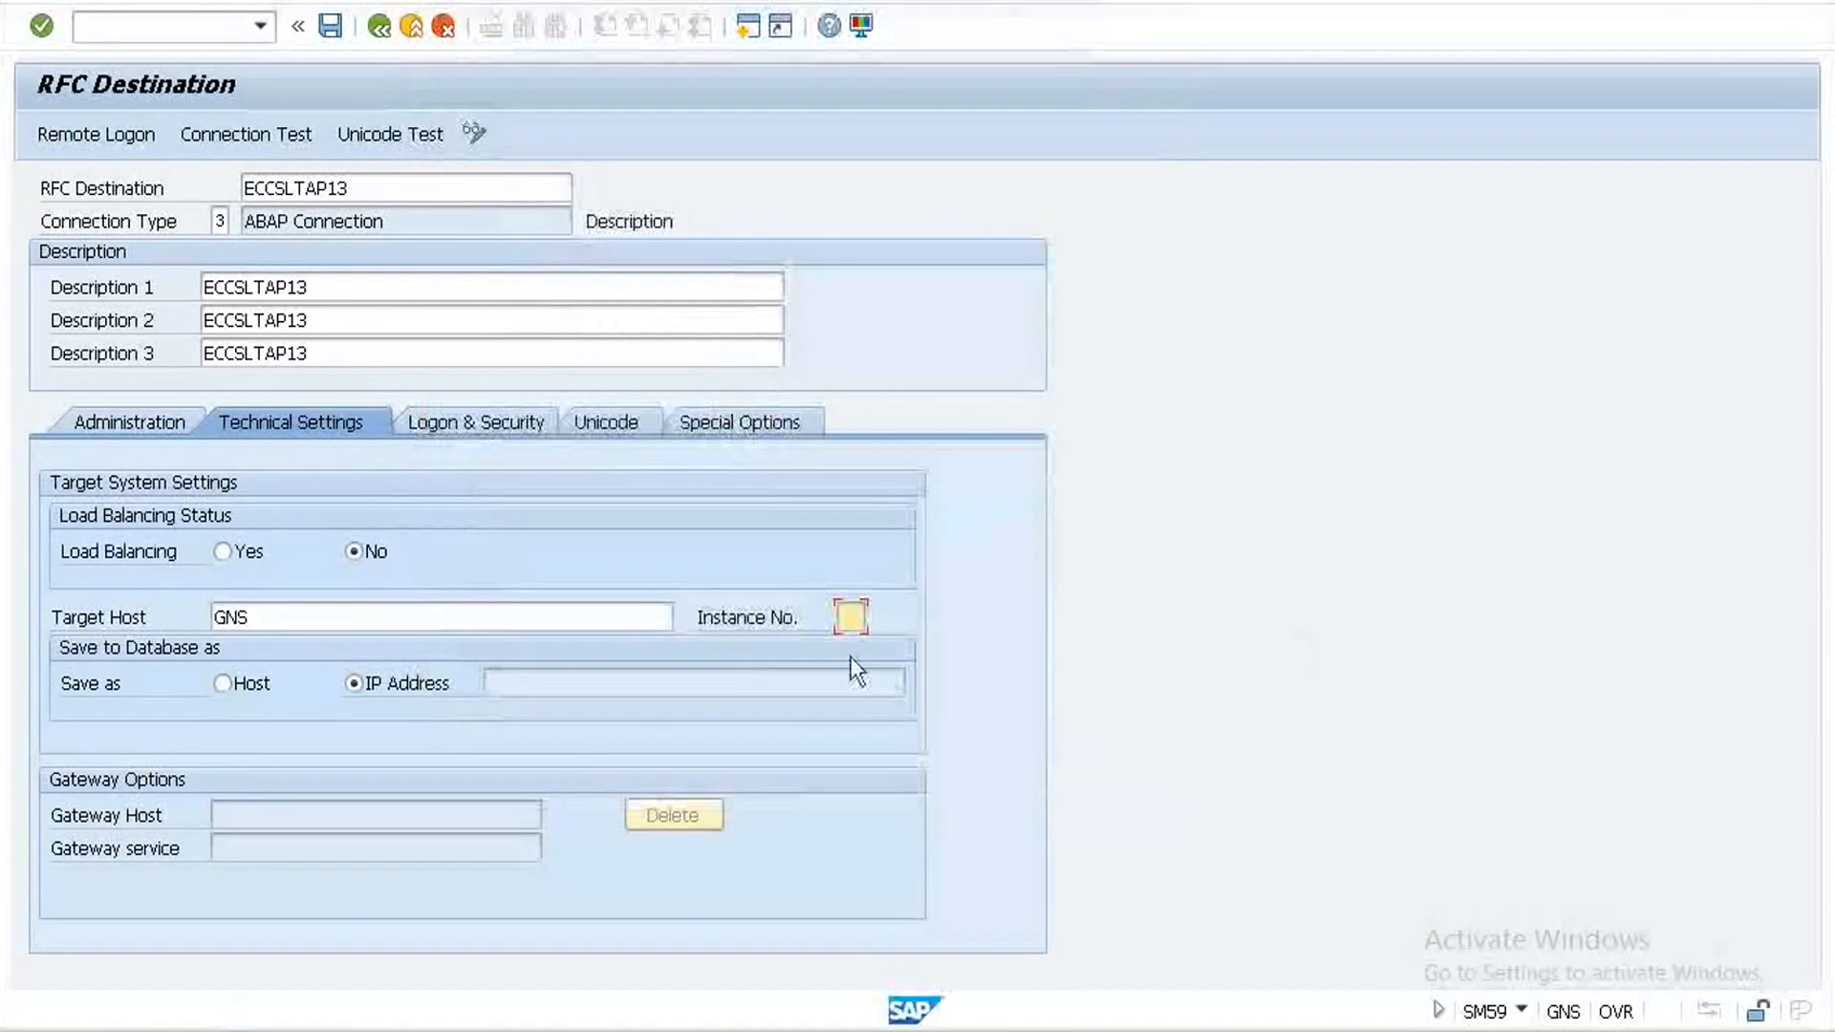
pyautogui.write('20')
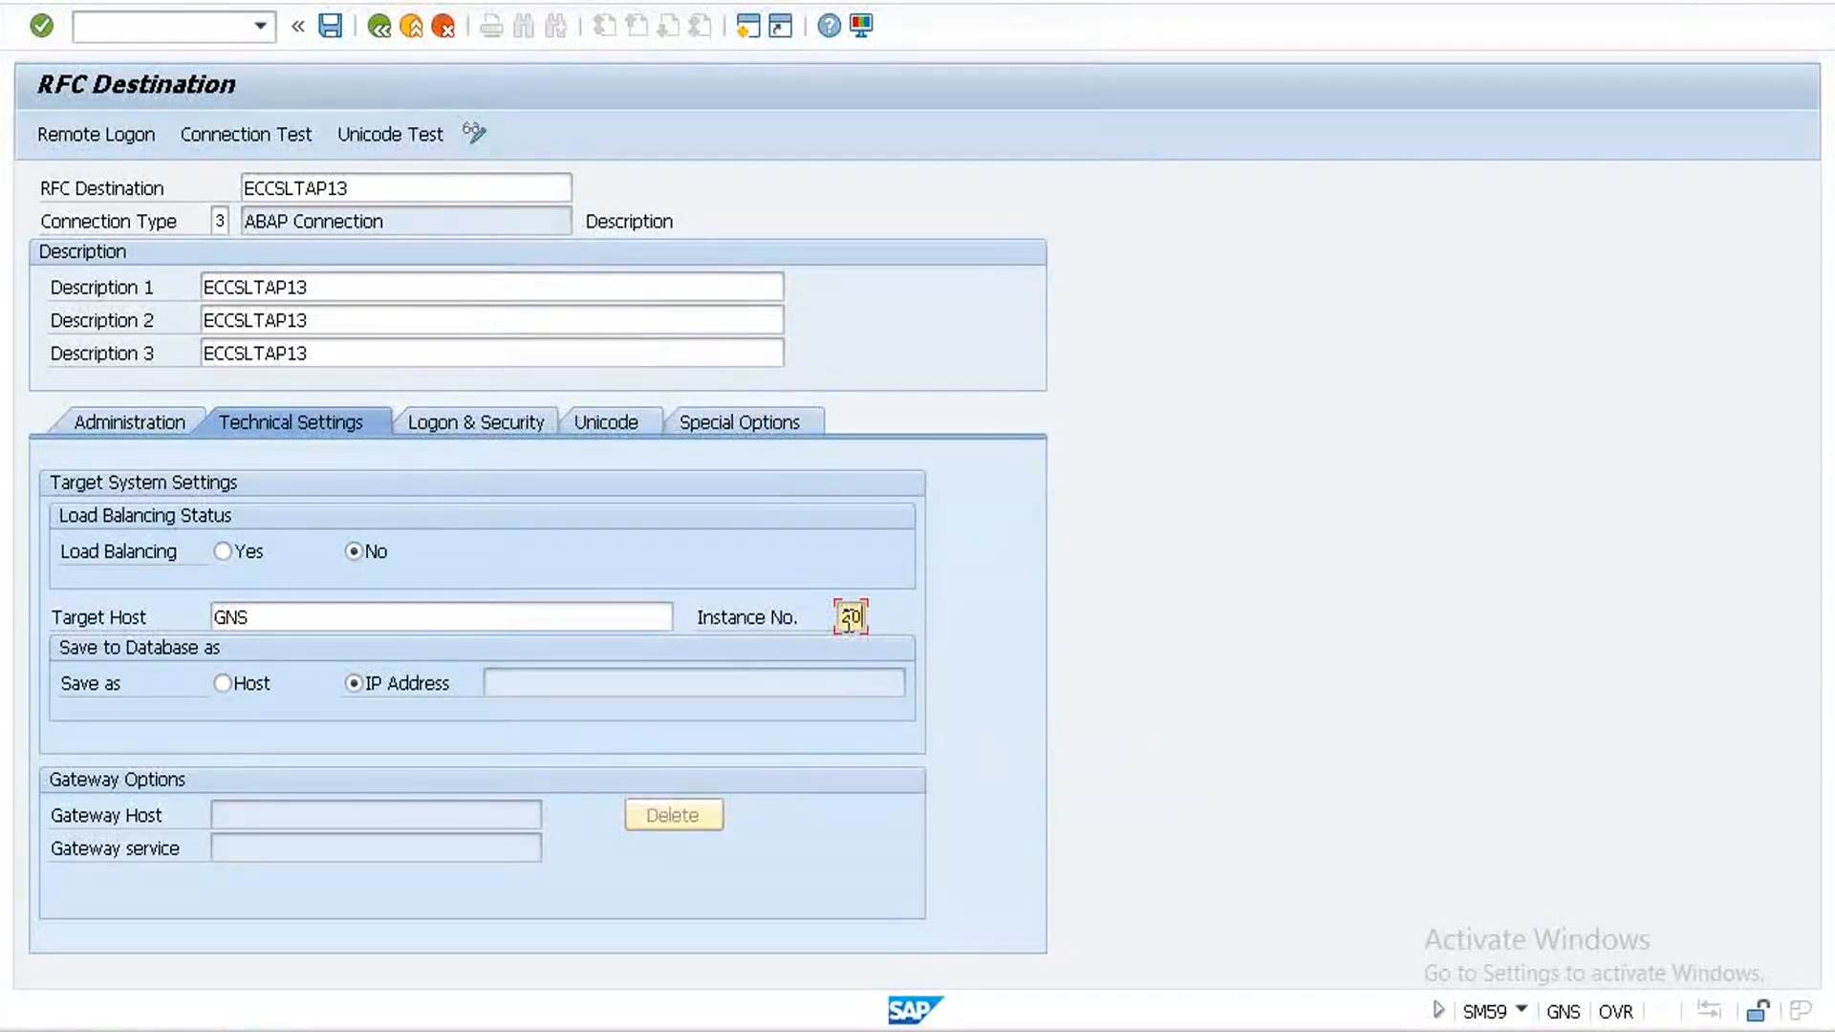
# - Set the destination's logon user to BEST, enter the logon password, and save the RFC destination
pyautogui.click(444, 423)
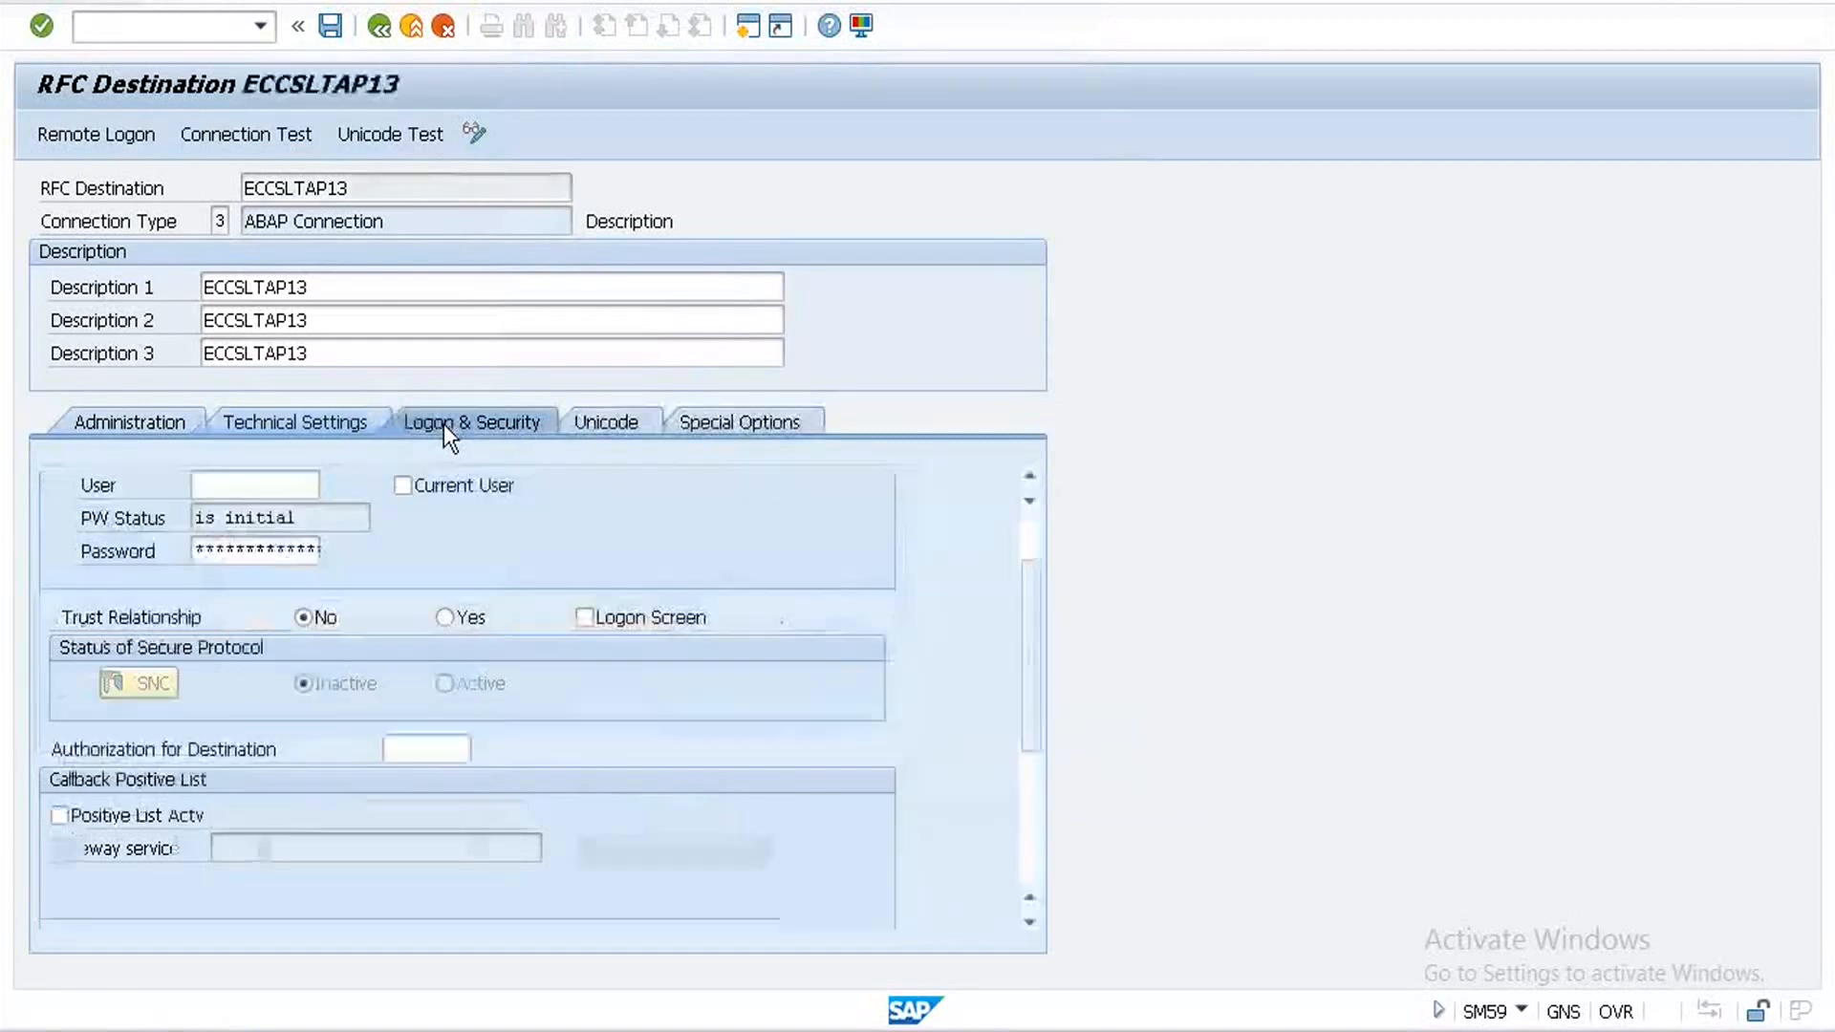
pyautogui.click(271, 490)
pyautogui.write('BEST')
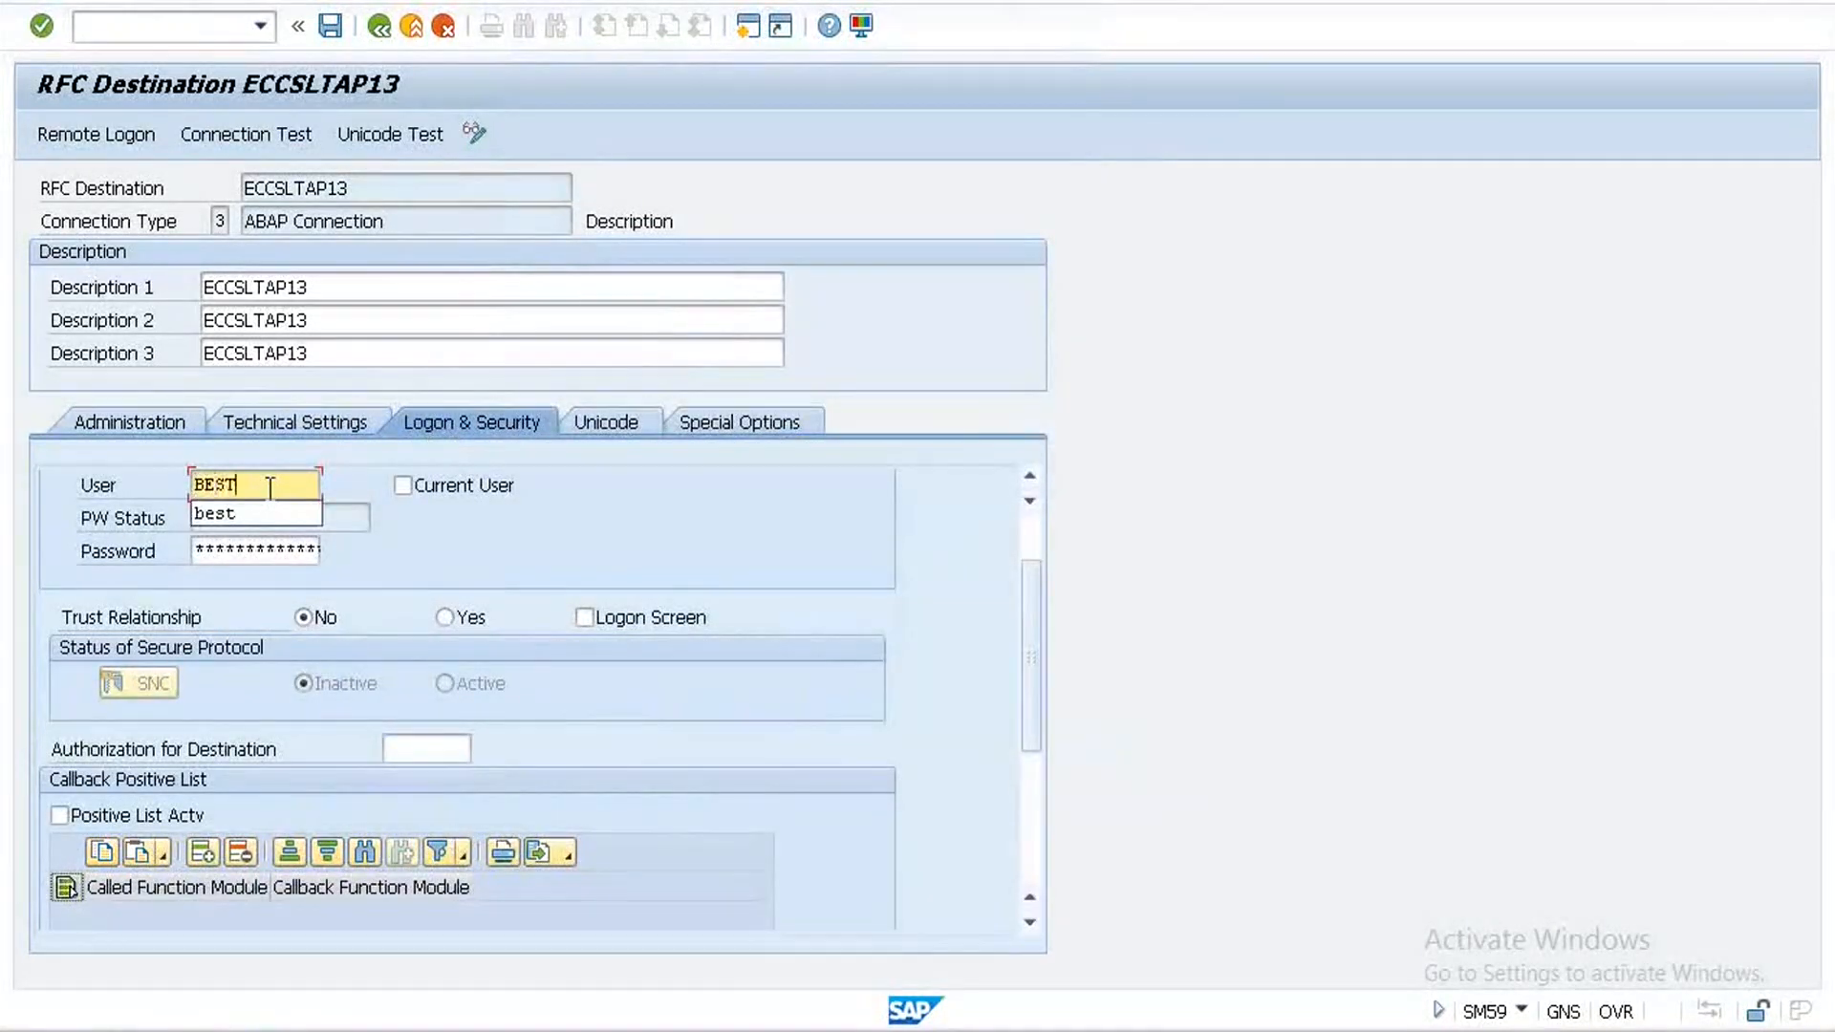
pyautogui.press('Tab')
pyautogui.press('Tab')
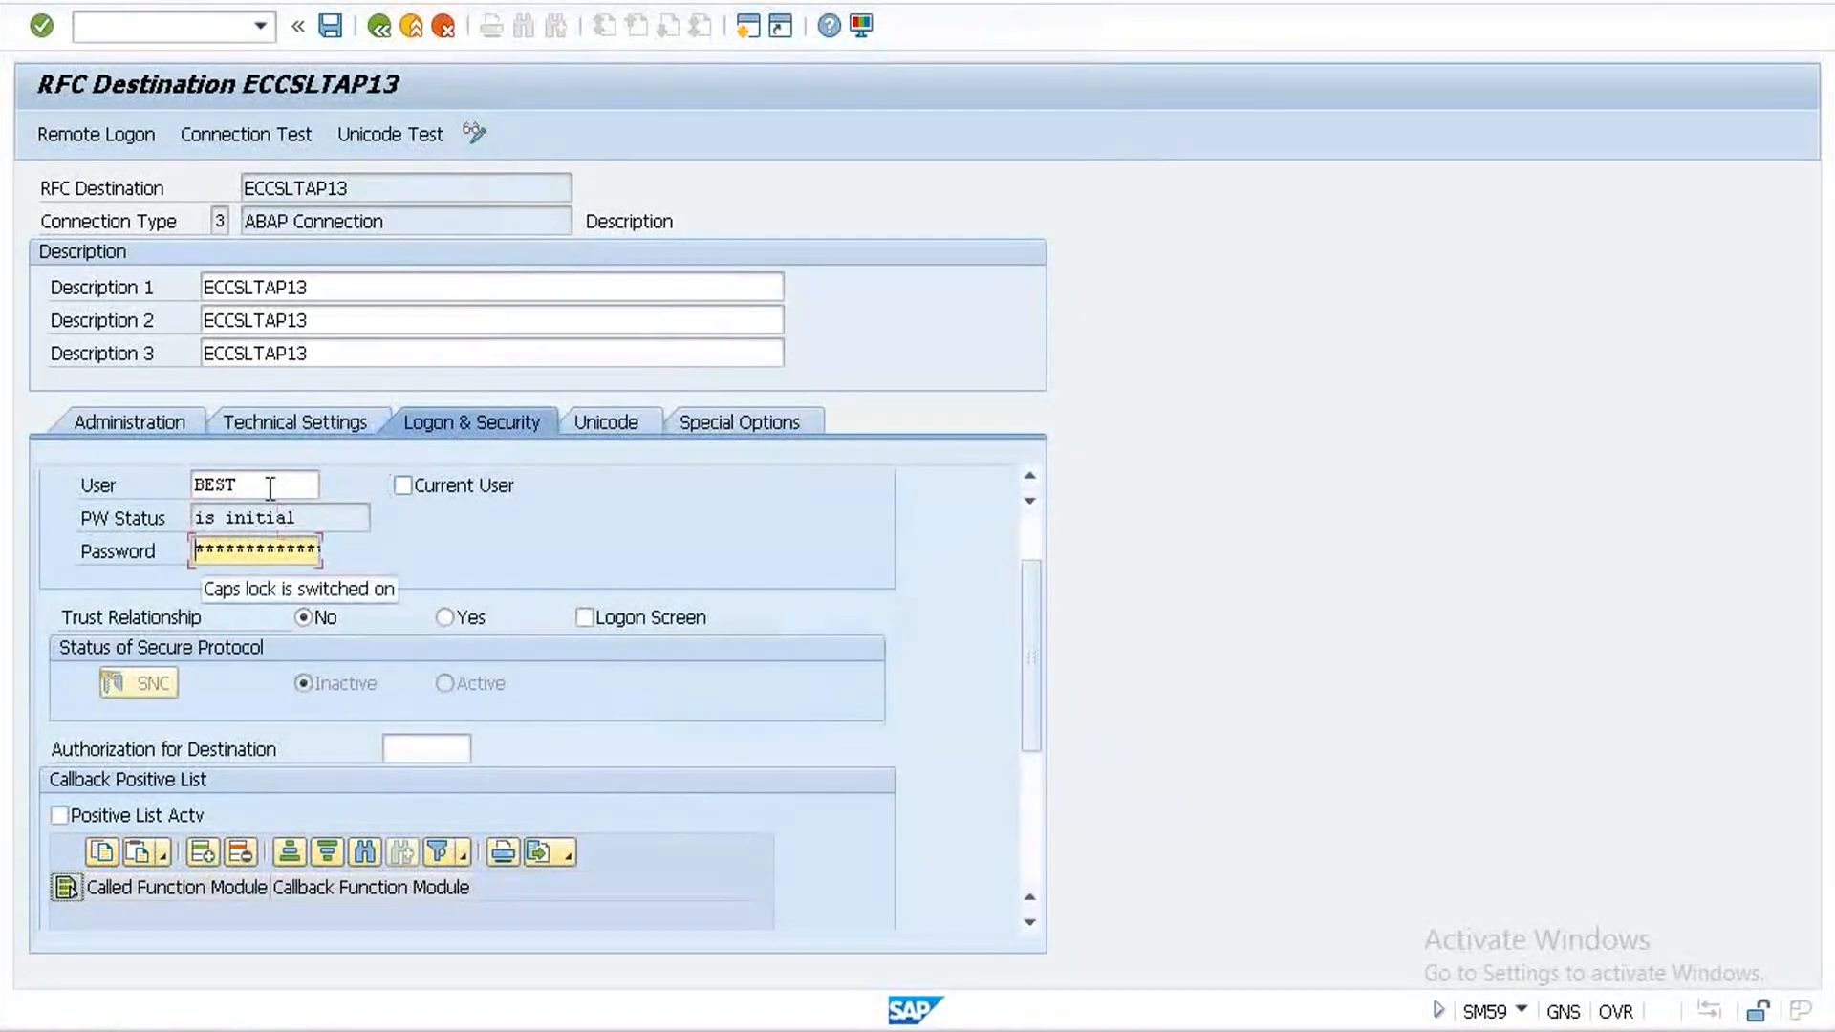
pyautogui.write('**********')
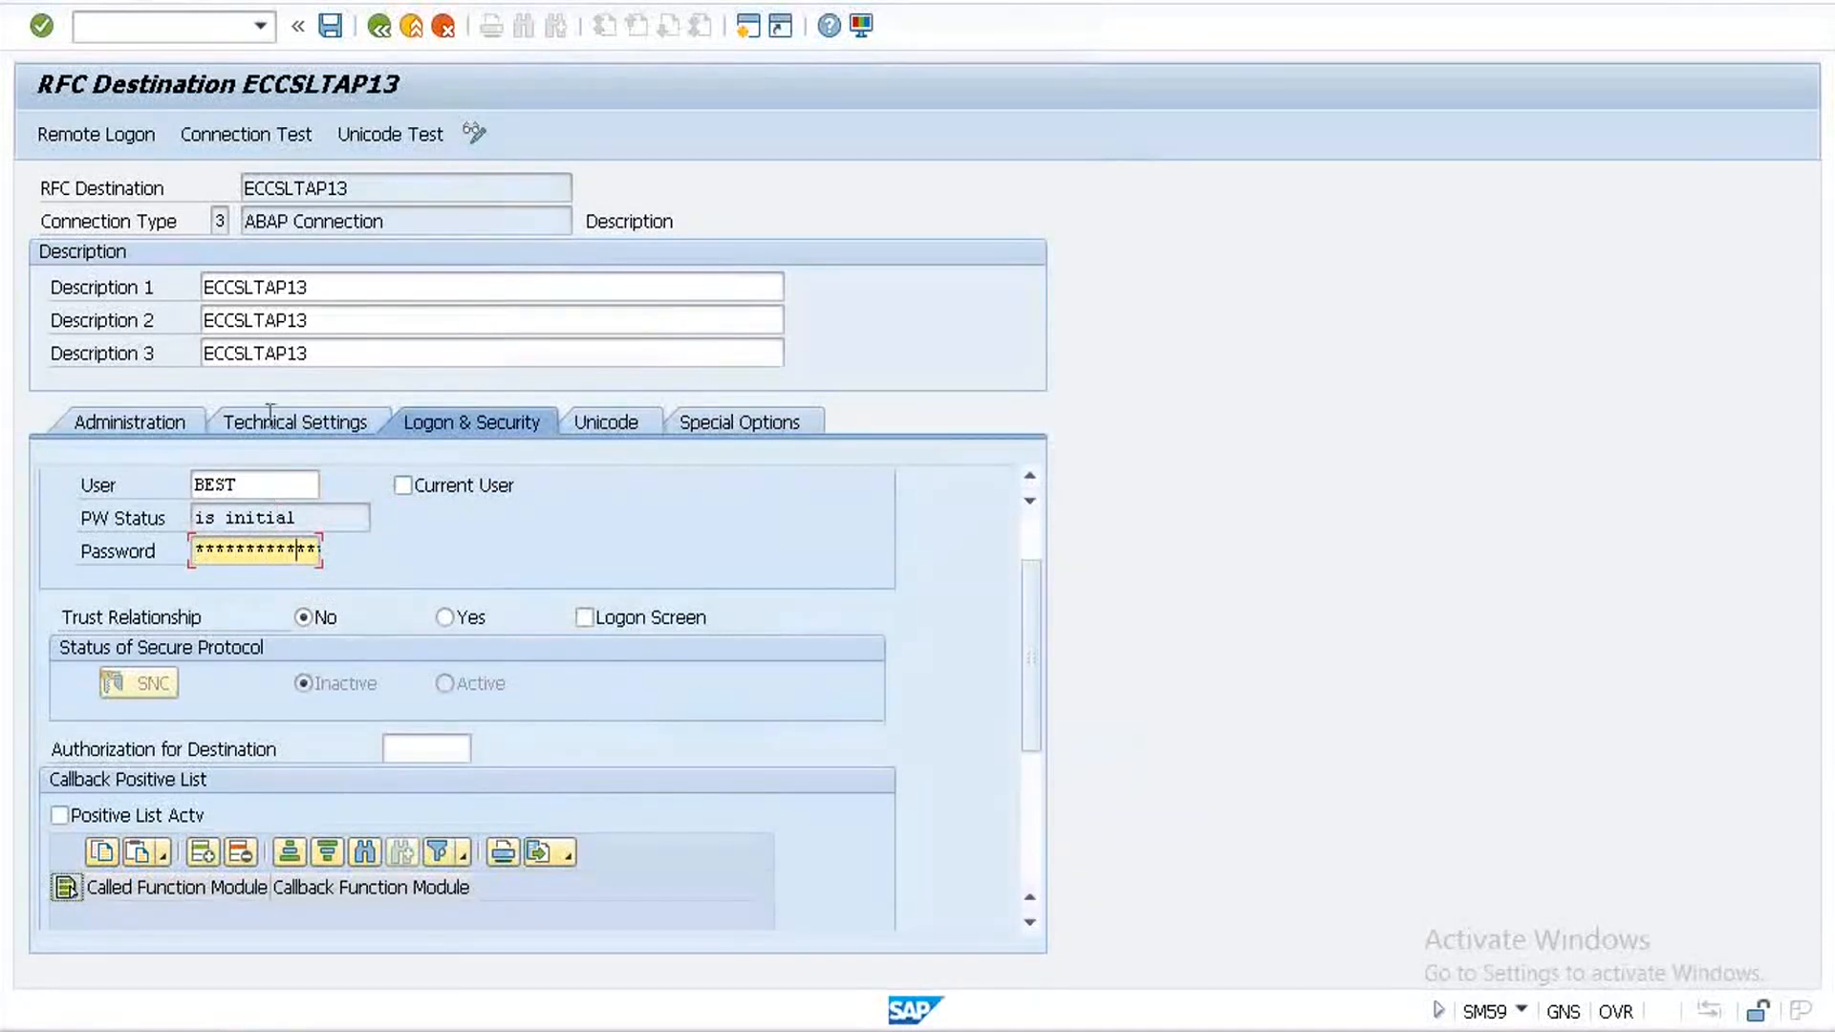
pyautogui.click(331, 27)
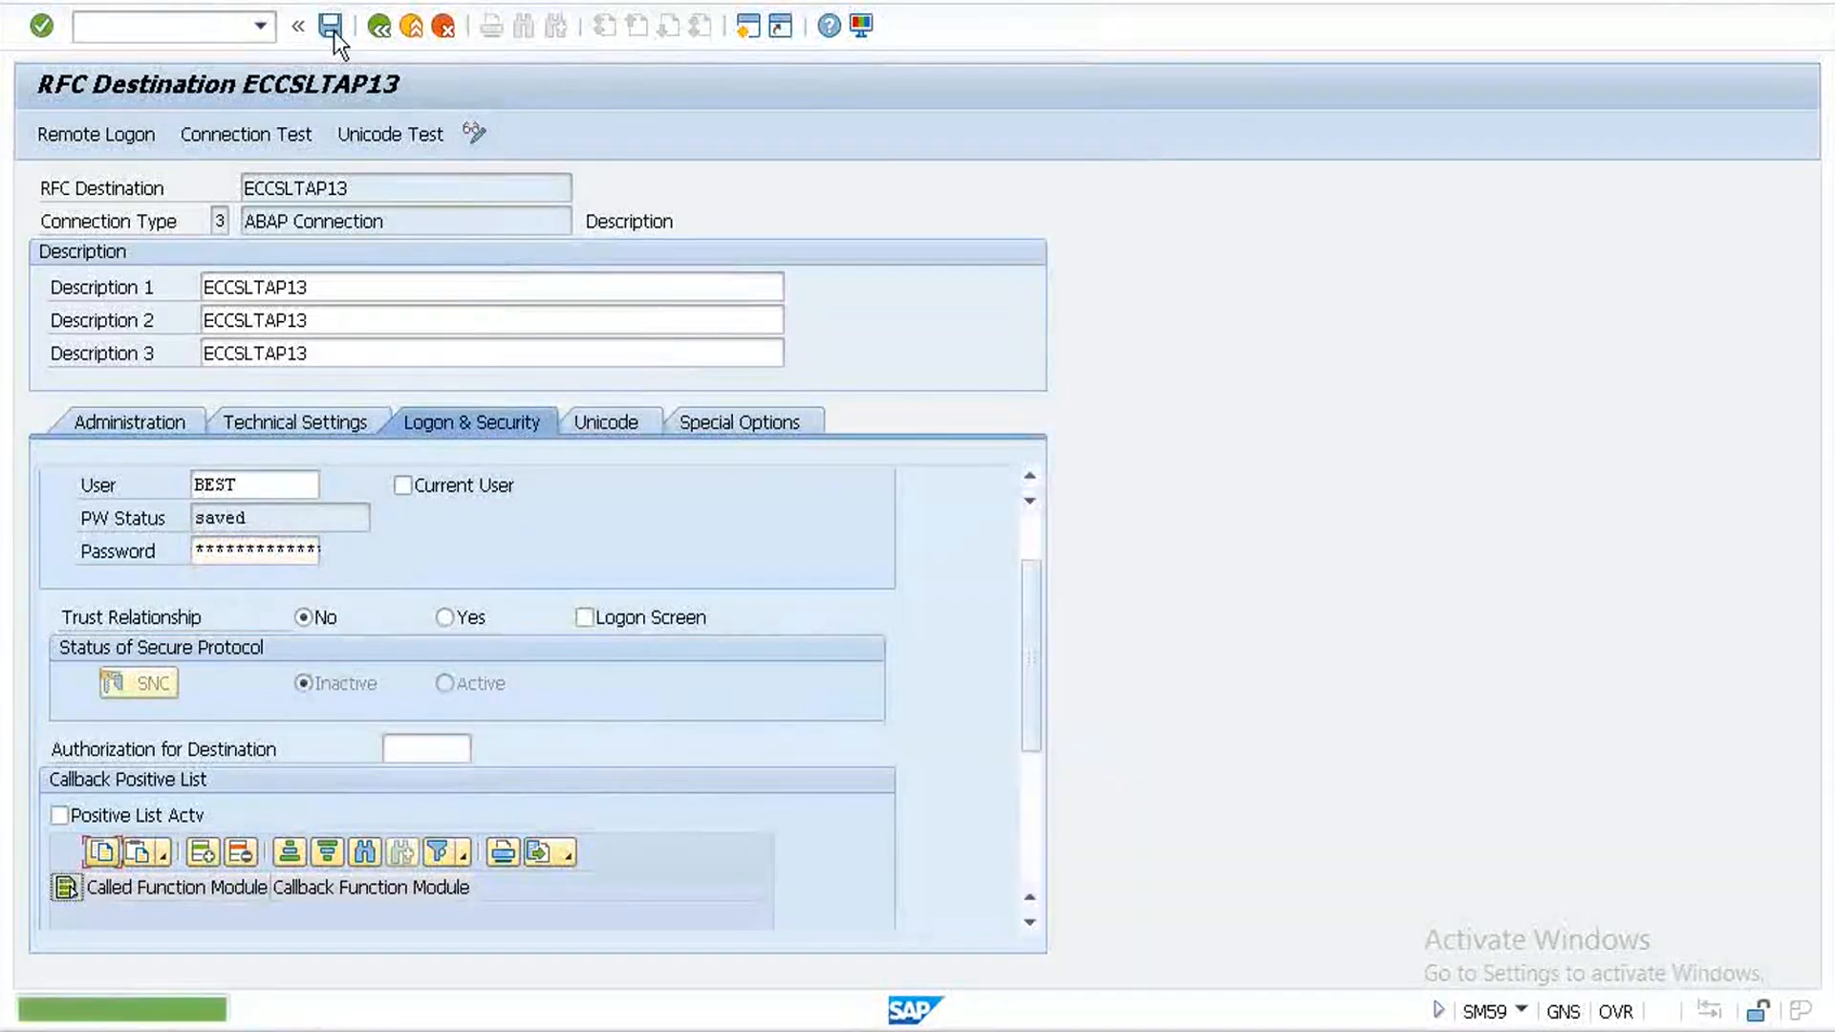
# - Run the connection test for ECCSLTAP13 and dismiss the Internet Explorer security notice
pyautogui.click(227, 140)
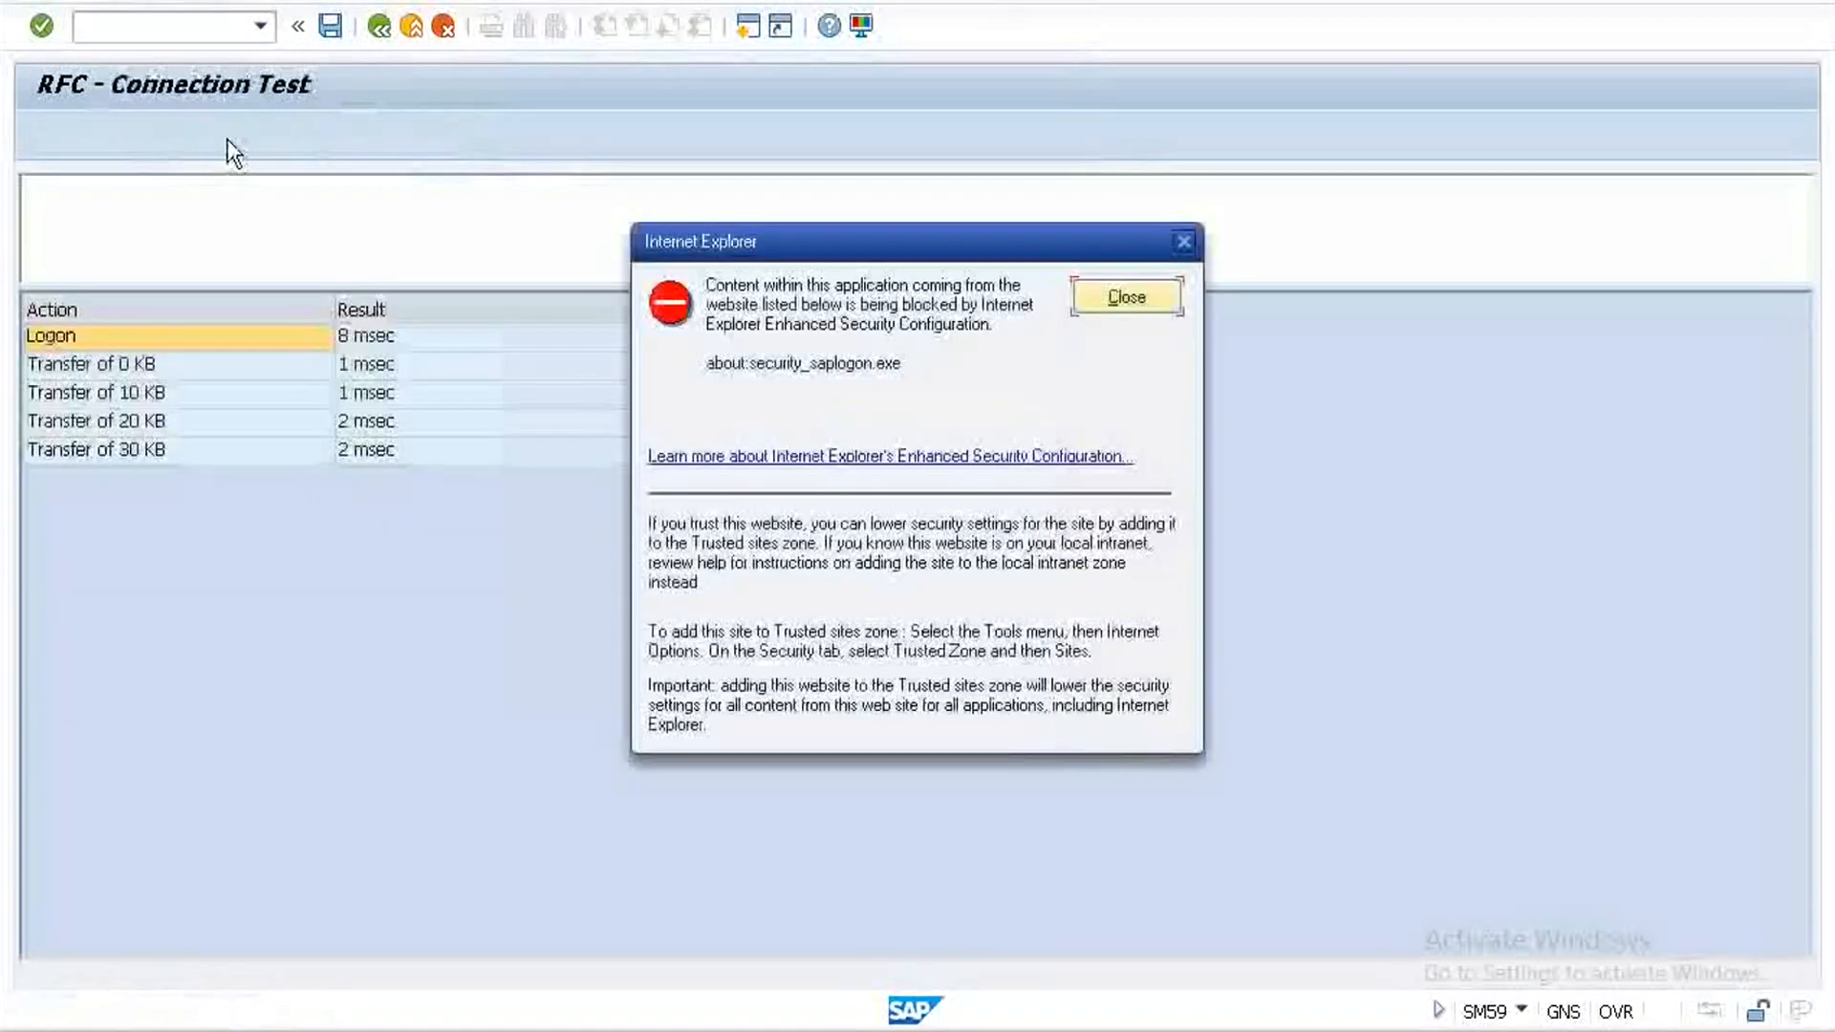
pyautogui.moveTo(912, 254); pyautogui.dragTo(678, 421)
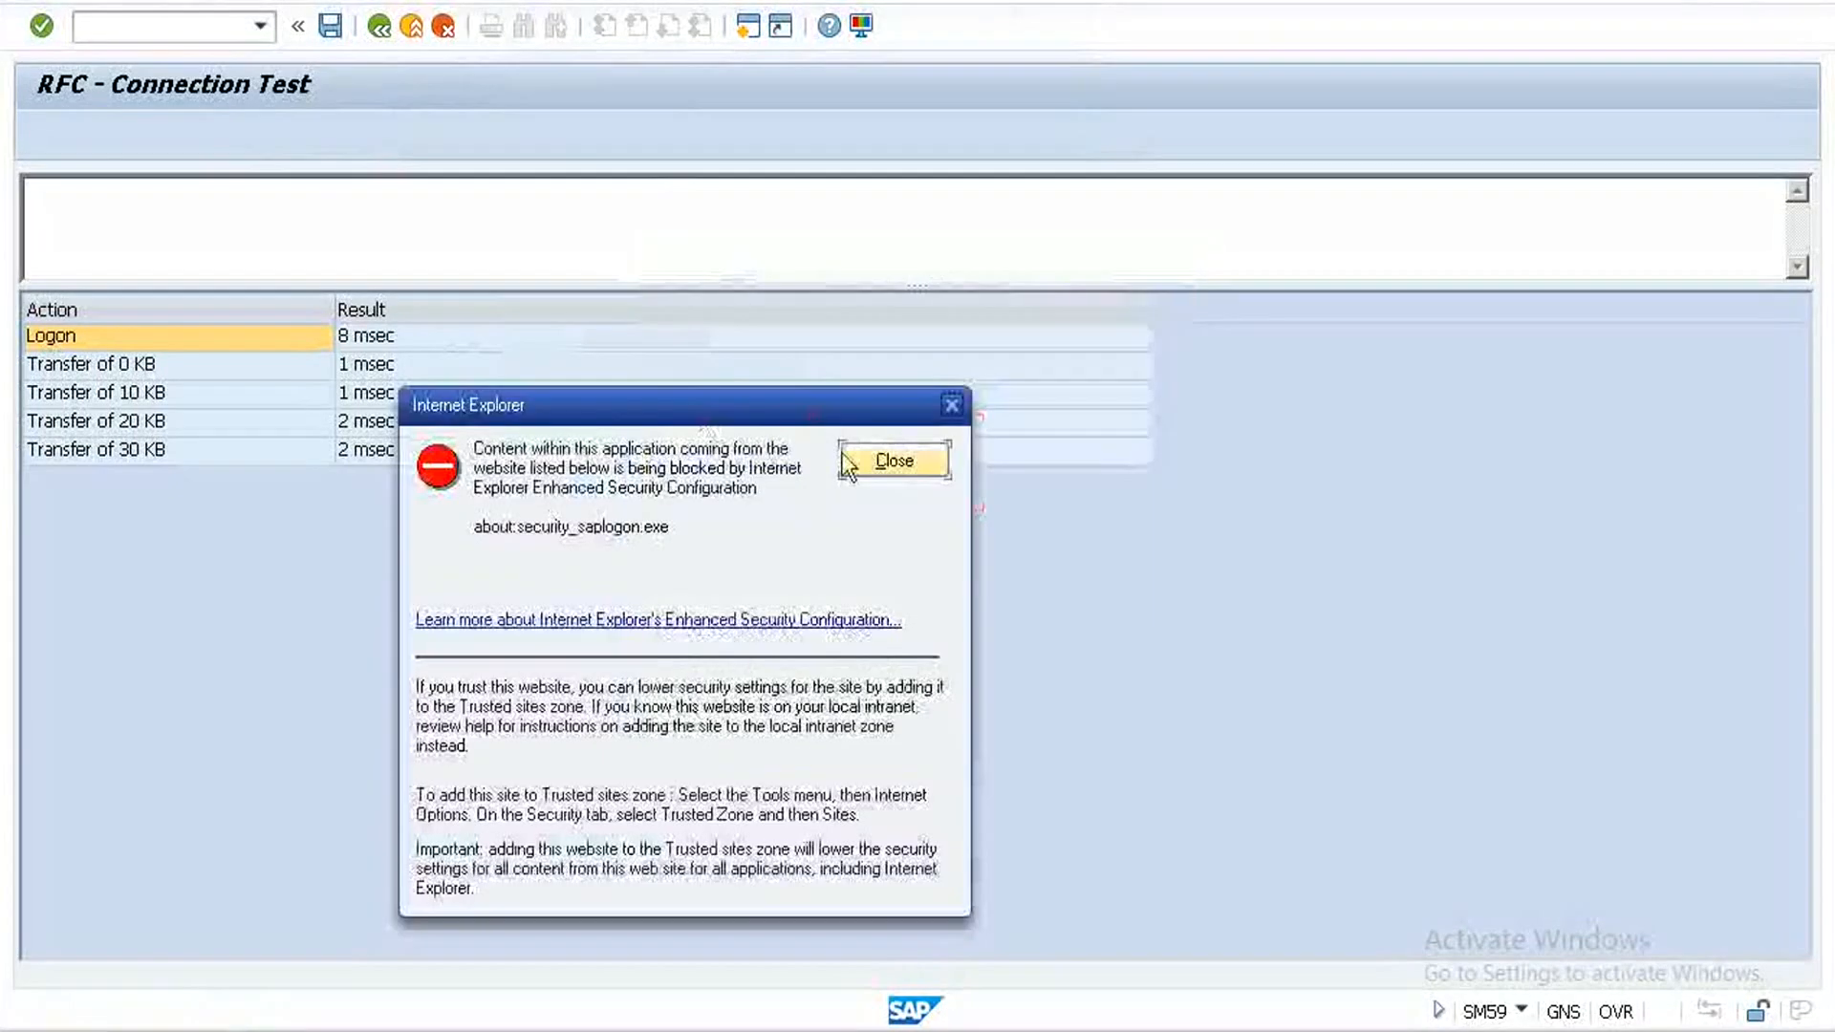
pyautogui.click(893, 464)
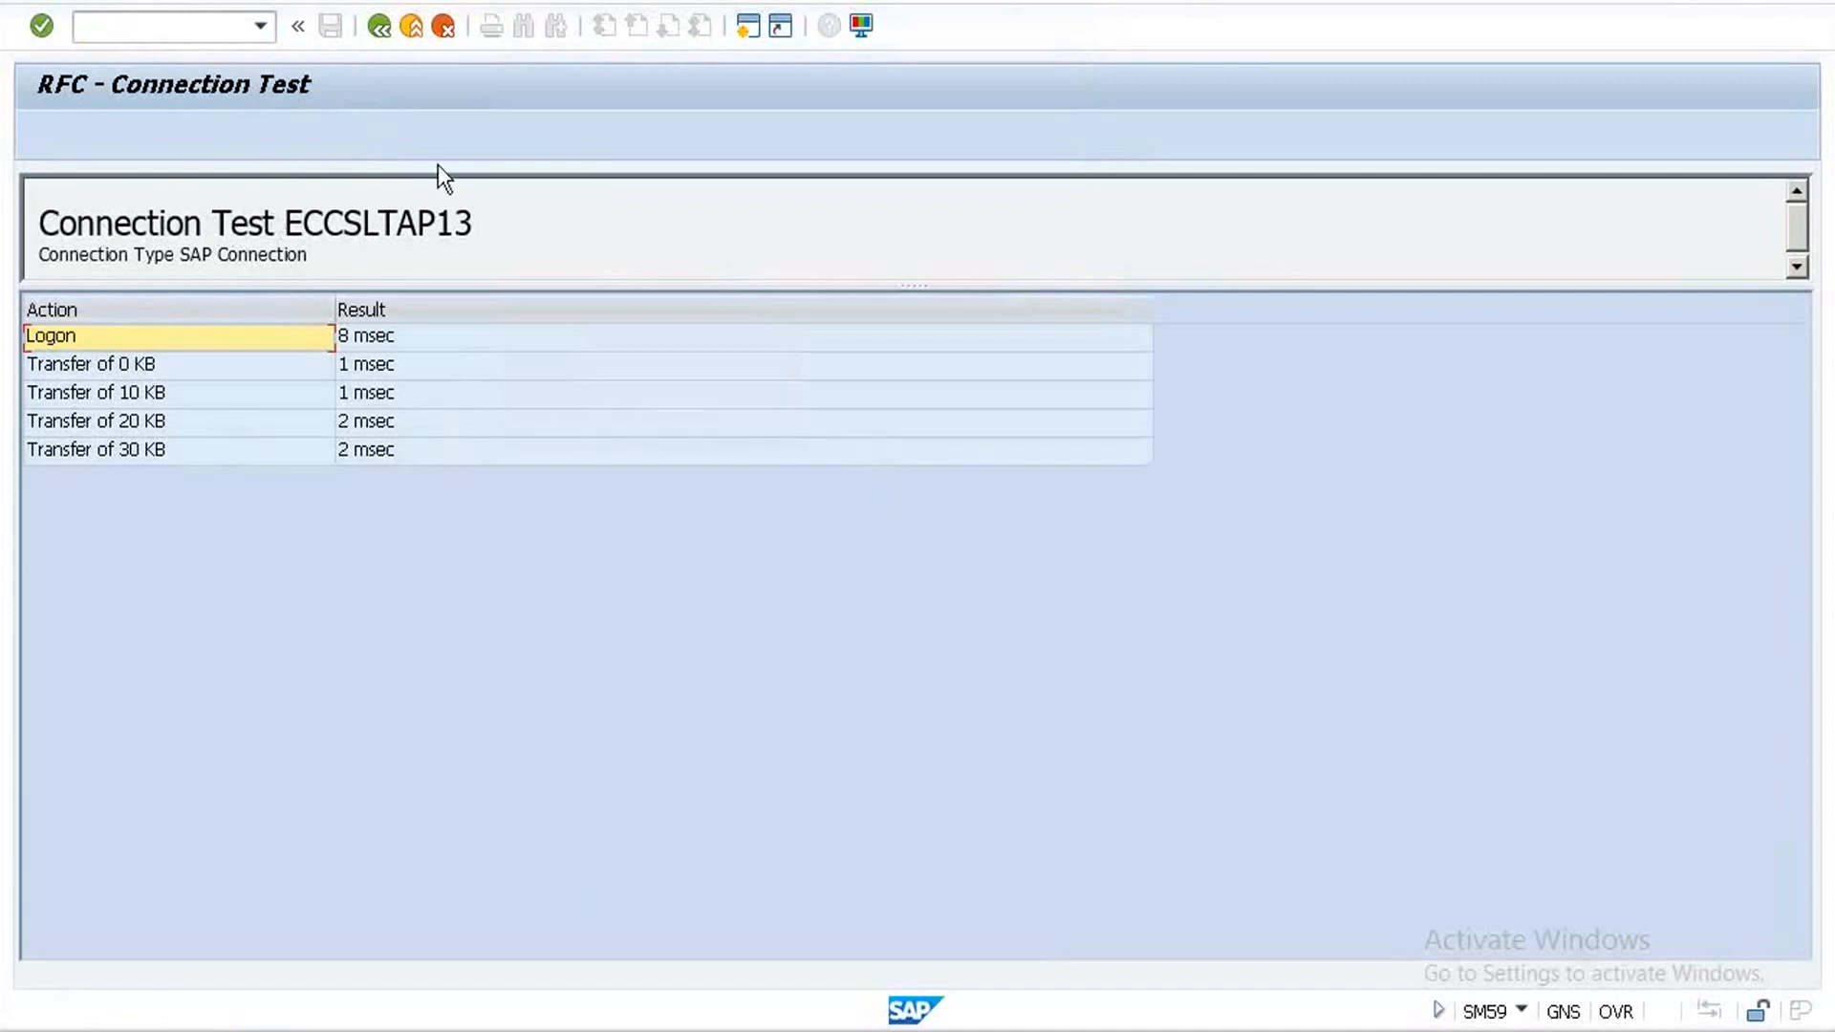
# - Switch to Paint and draw a black rectangle about 219 × 176 px on the left part of the canvas
pyautogui.click(413, 30)
pyautogui.press('super')
pyautogui.click(218, 369)
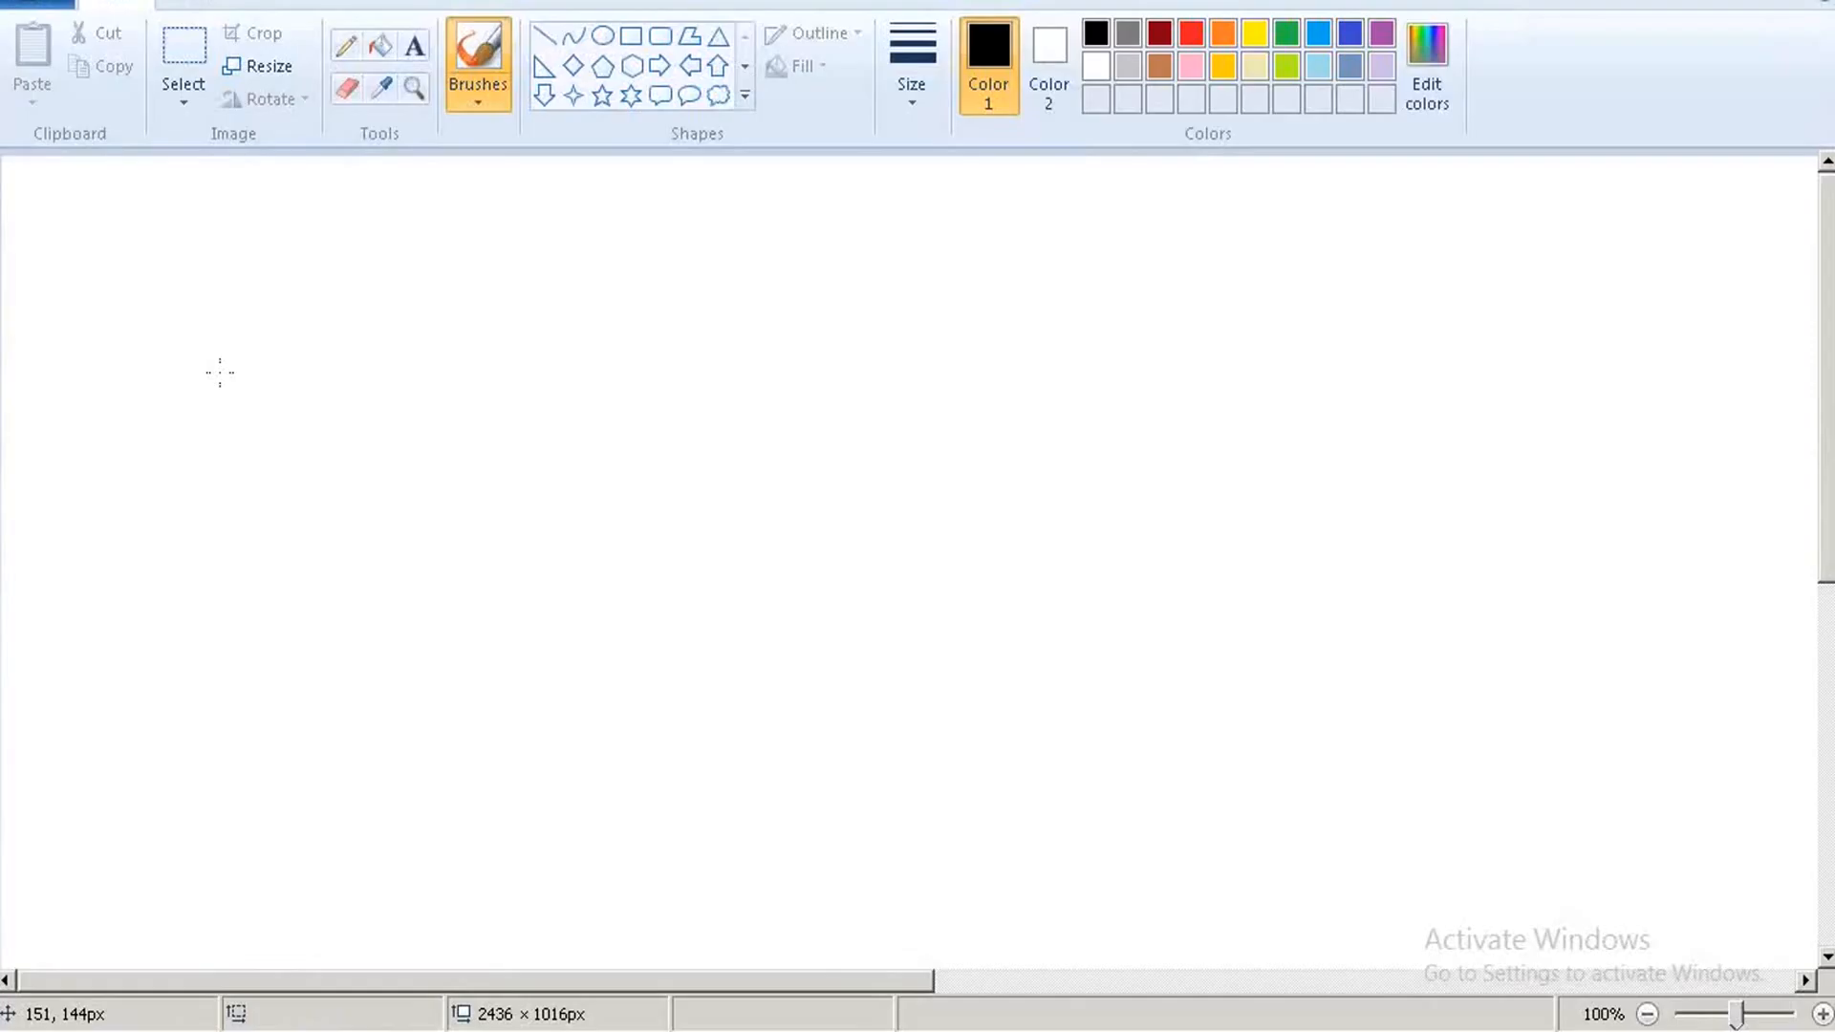
pyautogui.click(631, 36)
pyautogui.moveTo(212, 400); pyautogui.dragTo(532, 665)
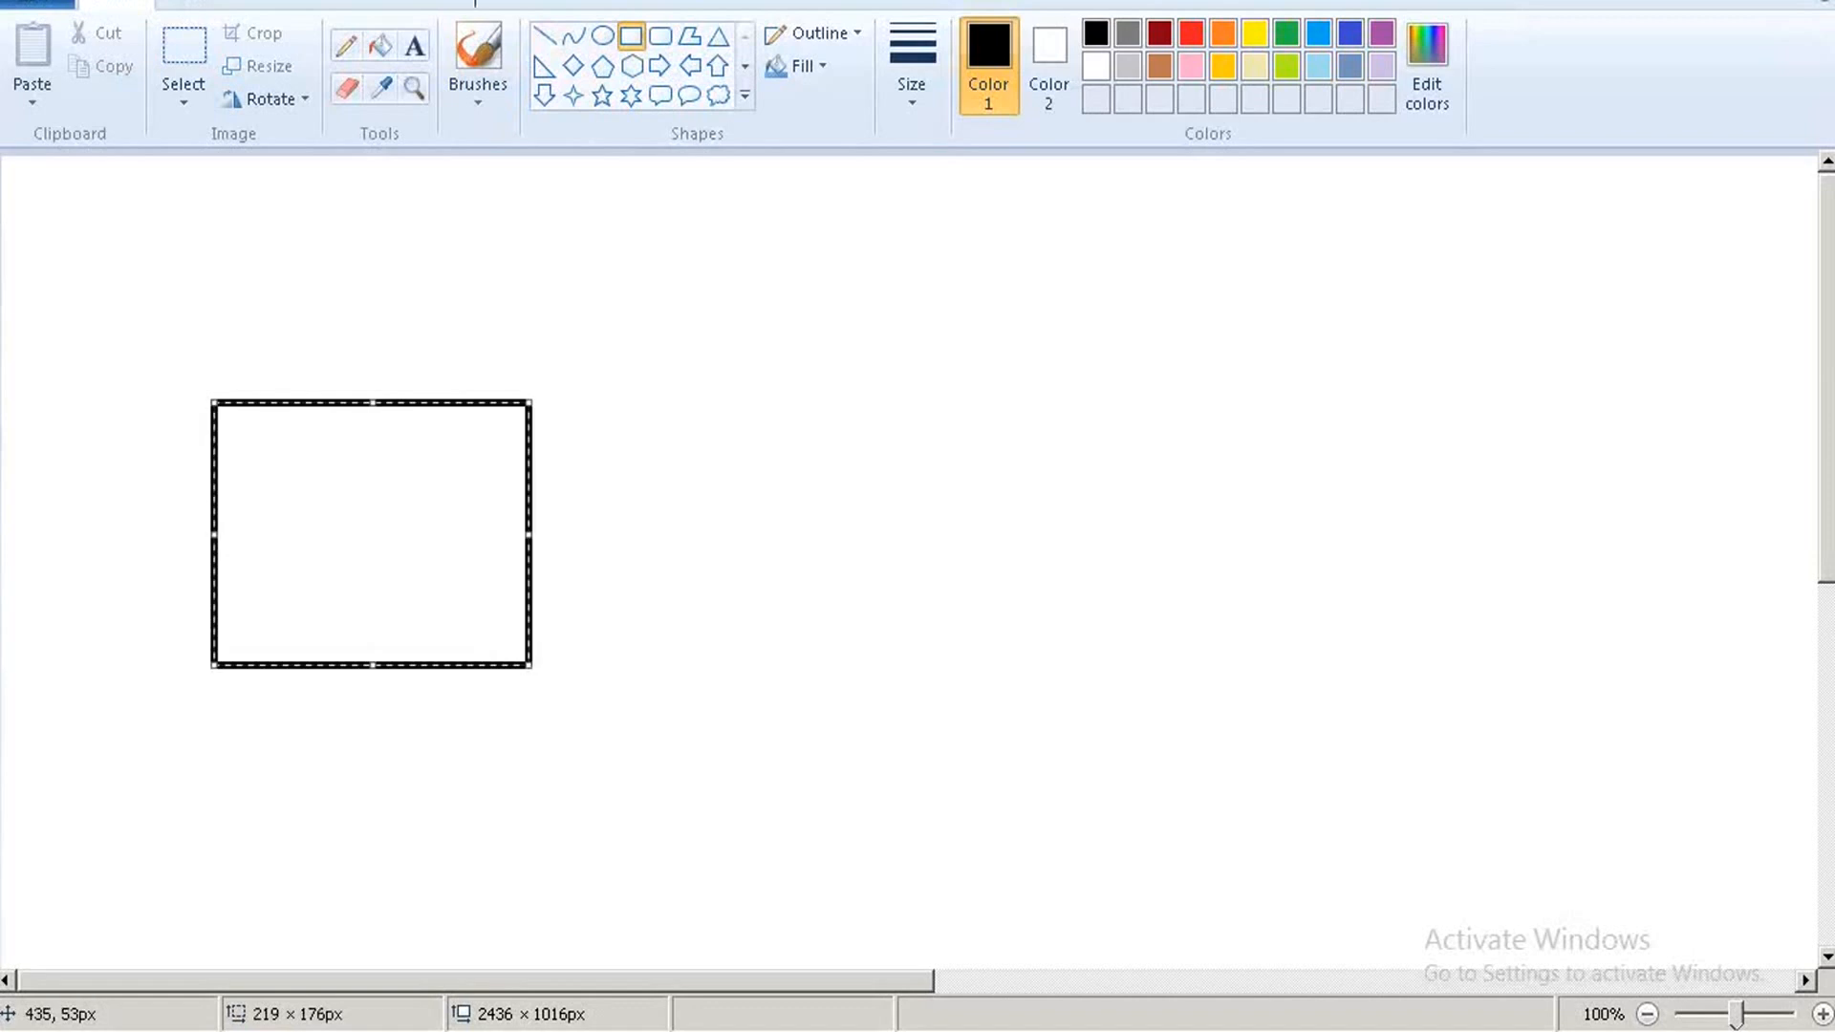
# - Add the text label "ecc" above the rectangle
pyautogui.click(411, 48)
pyautogui.click(332, 325)
pyautogui.write('ecc')
pyautogui.click(449, 319)
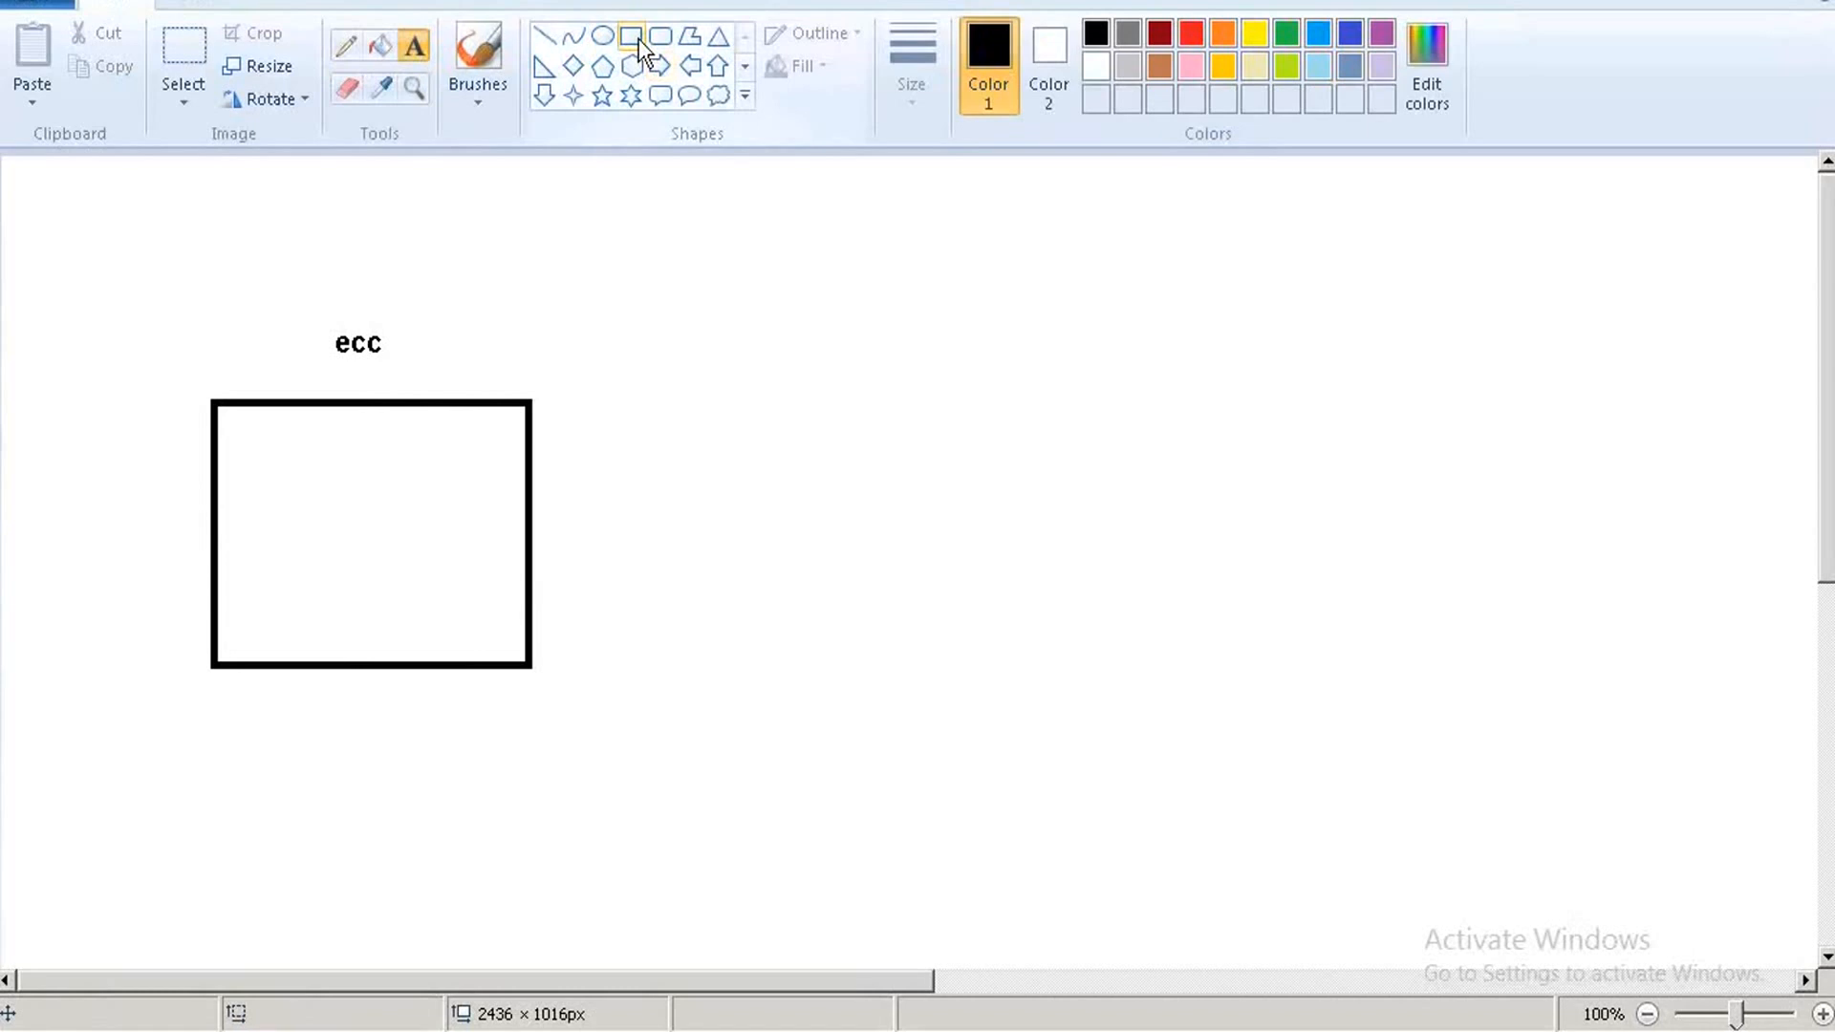
# - Draw a second rectangle about 242 × 159 px beside the ecc box and label it "slt" above
pyautogui.click(635, 37)
pyautogui.moveTo(787, 410); pyautogui.dragTo(1137, 648)
pyautogui.click(415, 53)
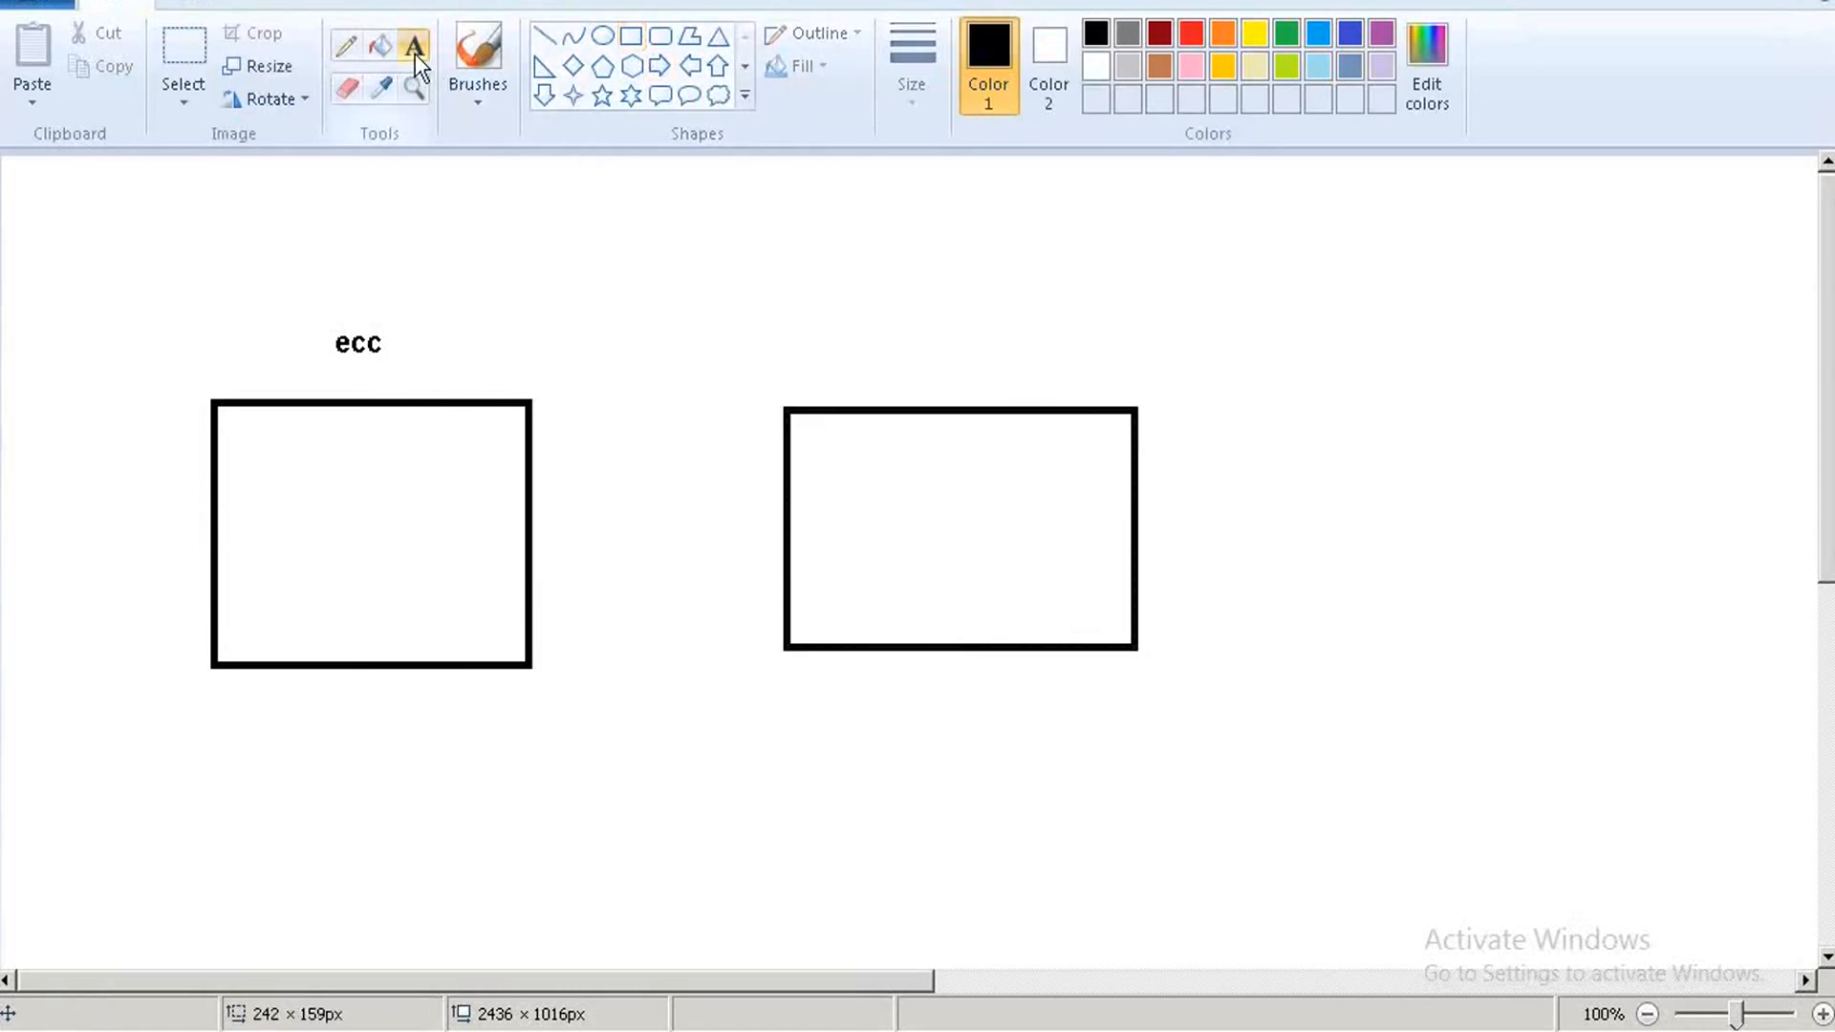
pyautogui.click(914, 363)
pyautogui.write('slt')
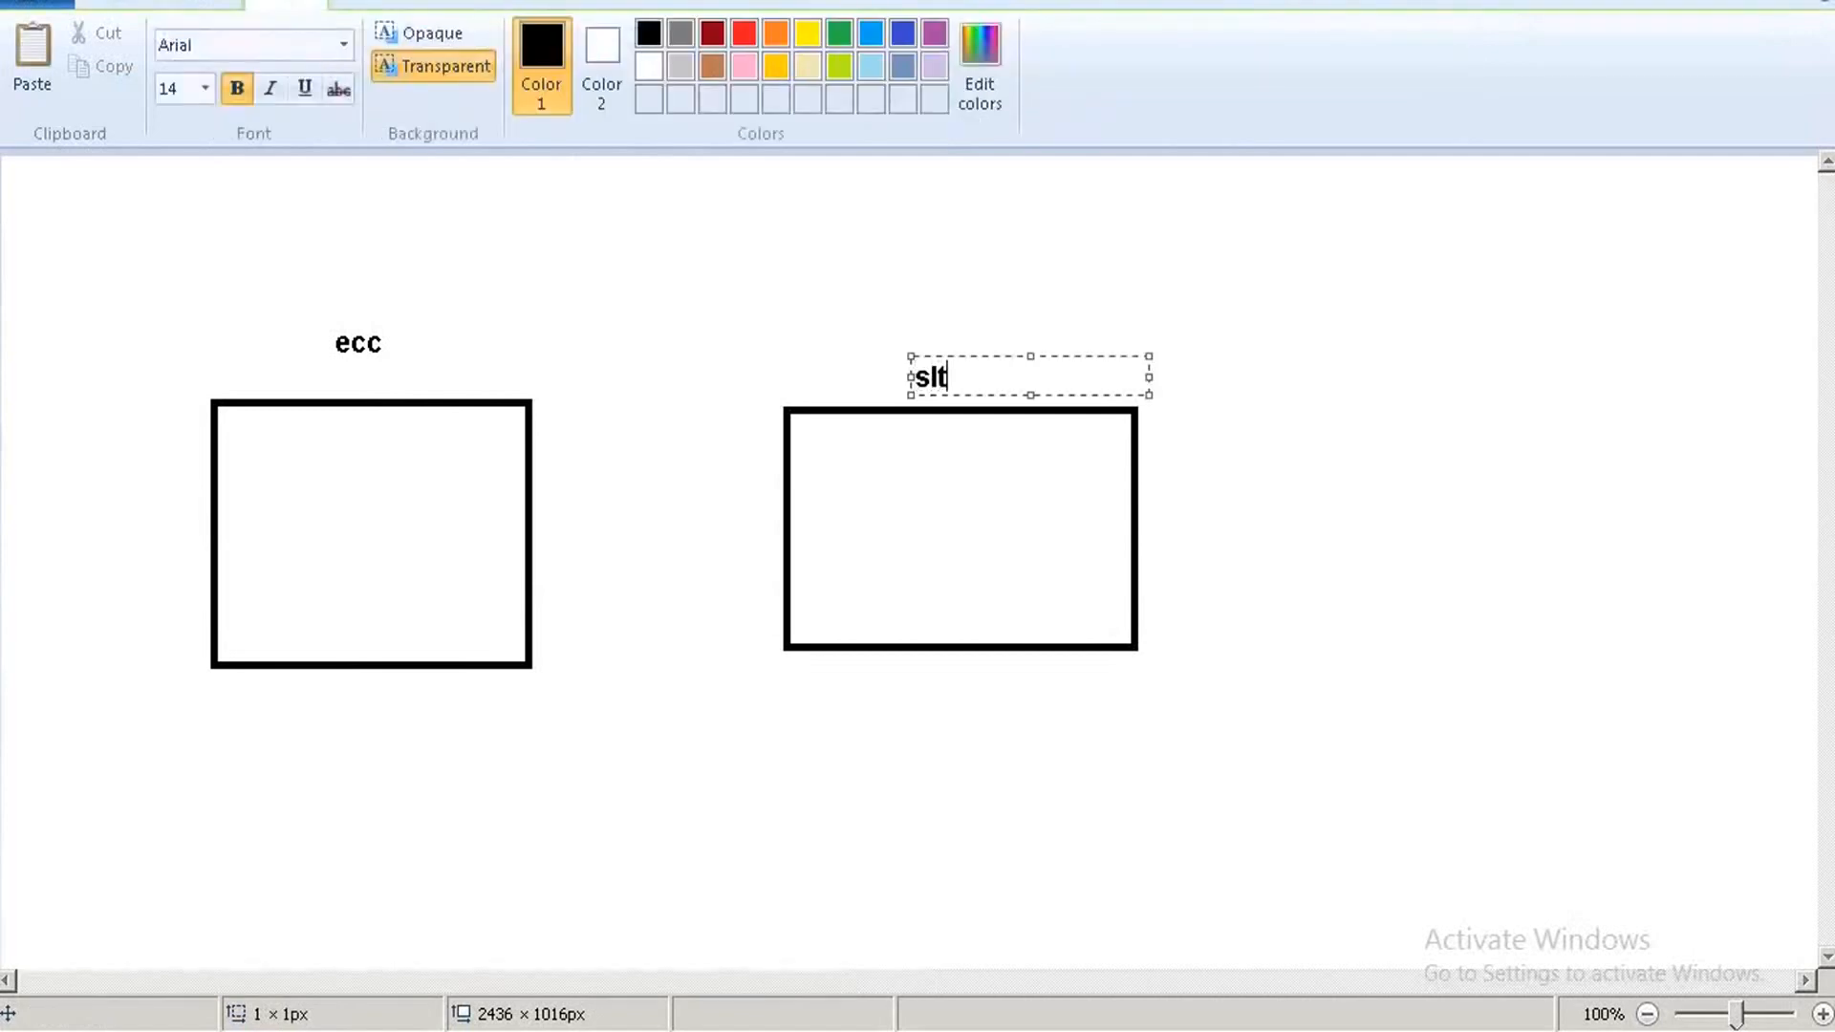
pyautogui.click(765, 319)
# - Draw a straight line connecting the ecc and slt boxes, and return to the RFC connection test in SAP
pyautogui.click(547, 41)
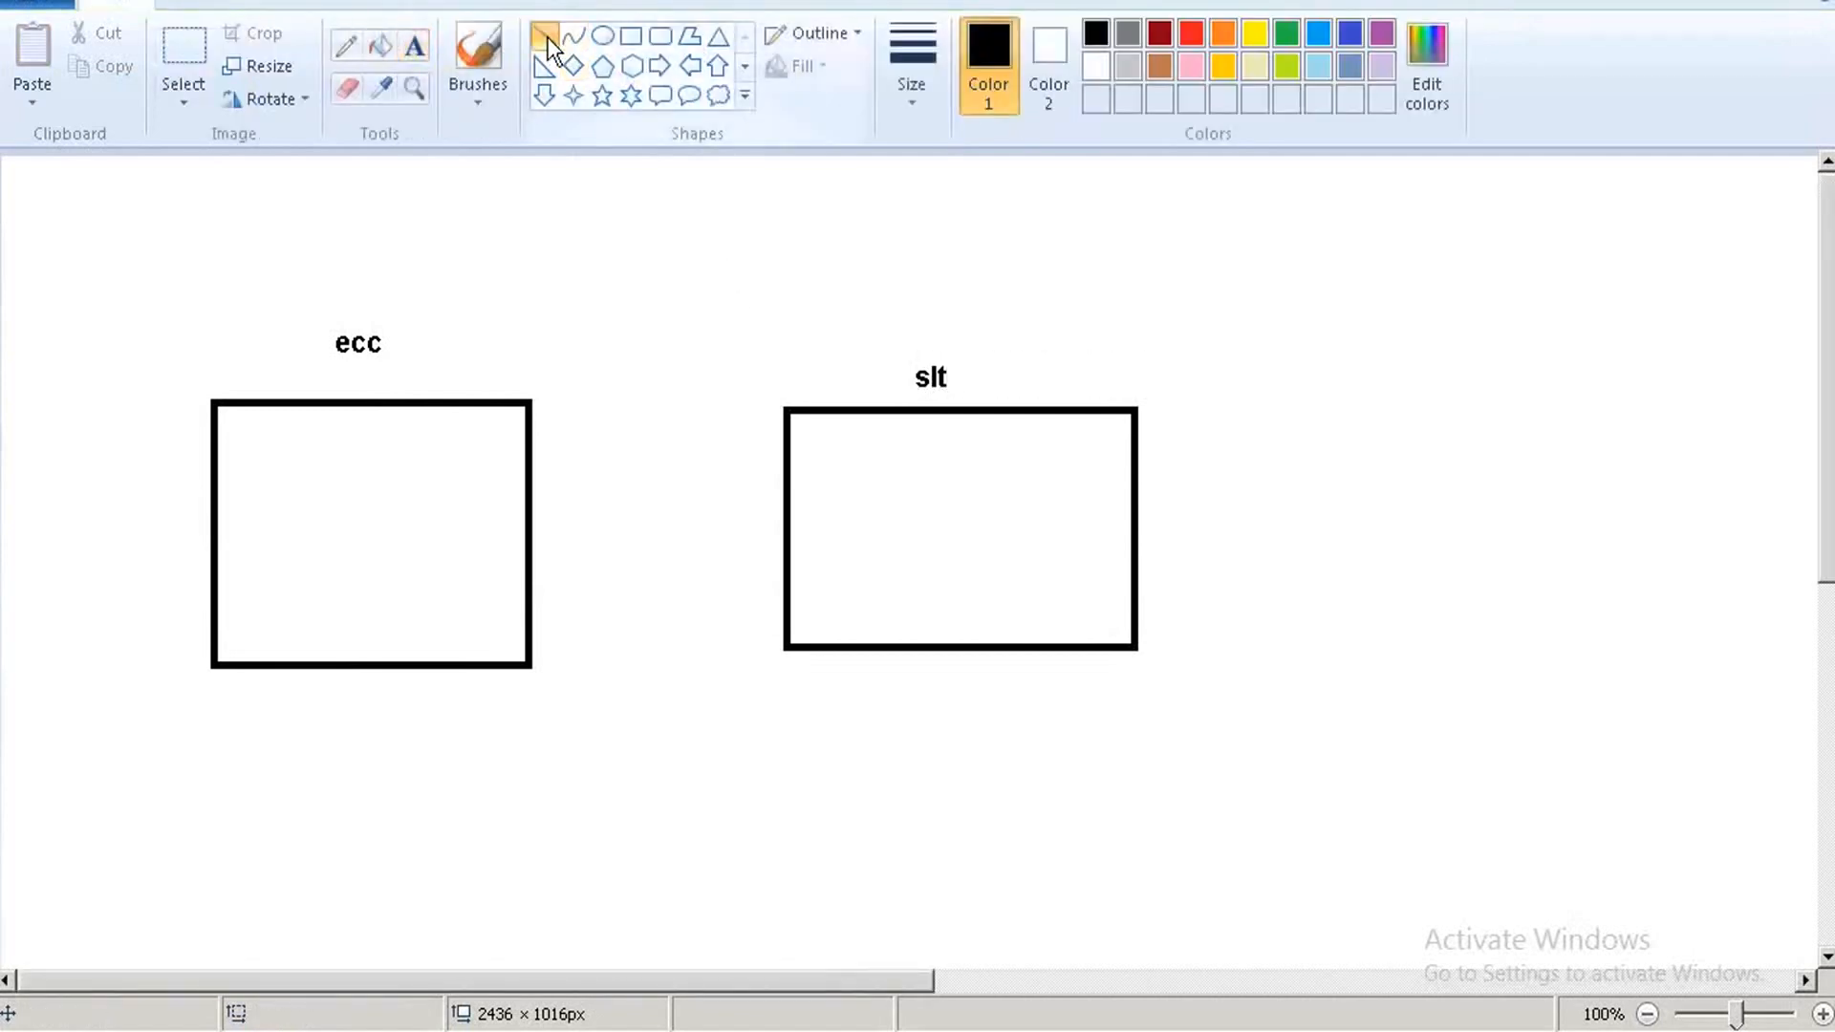
pyautogui.moveTo(516, 451)
pyautogui.mouseDown()
pyautogui.moveTo(811, 635)
pyautogui.moveTo(801, 577)
pyautogui.mouseUp()
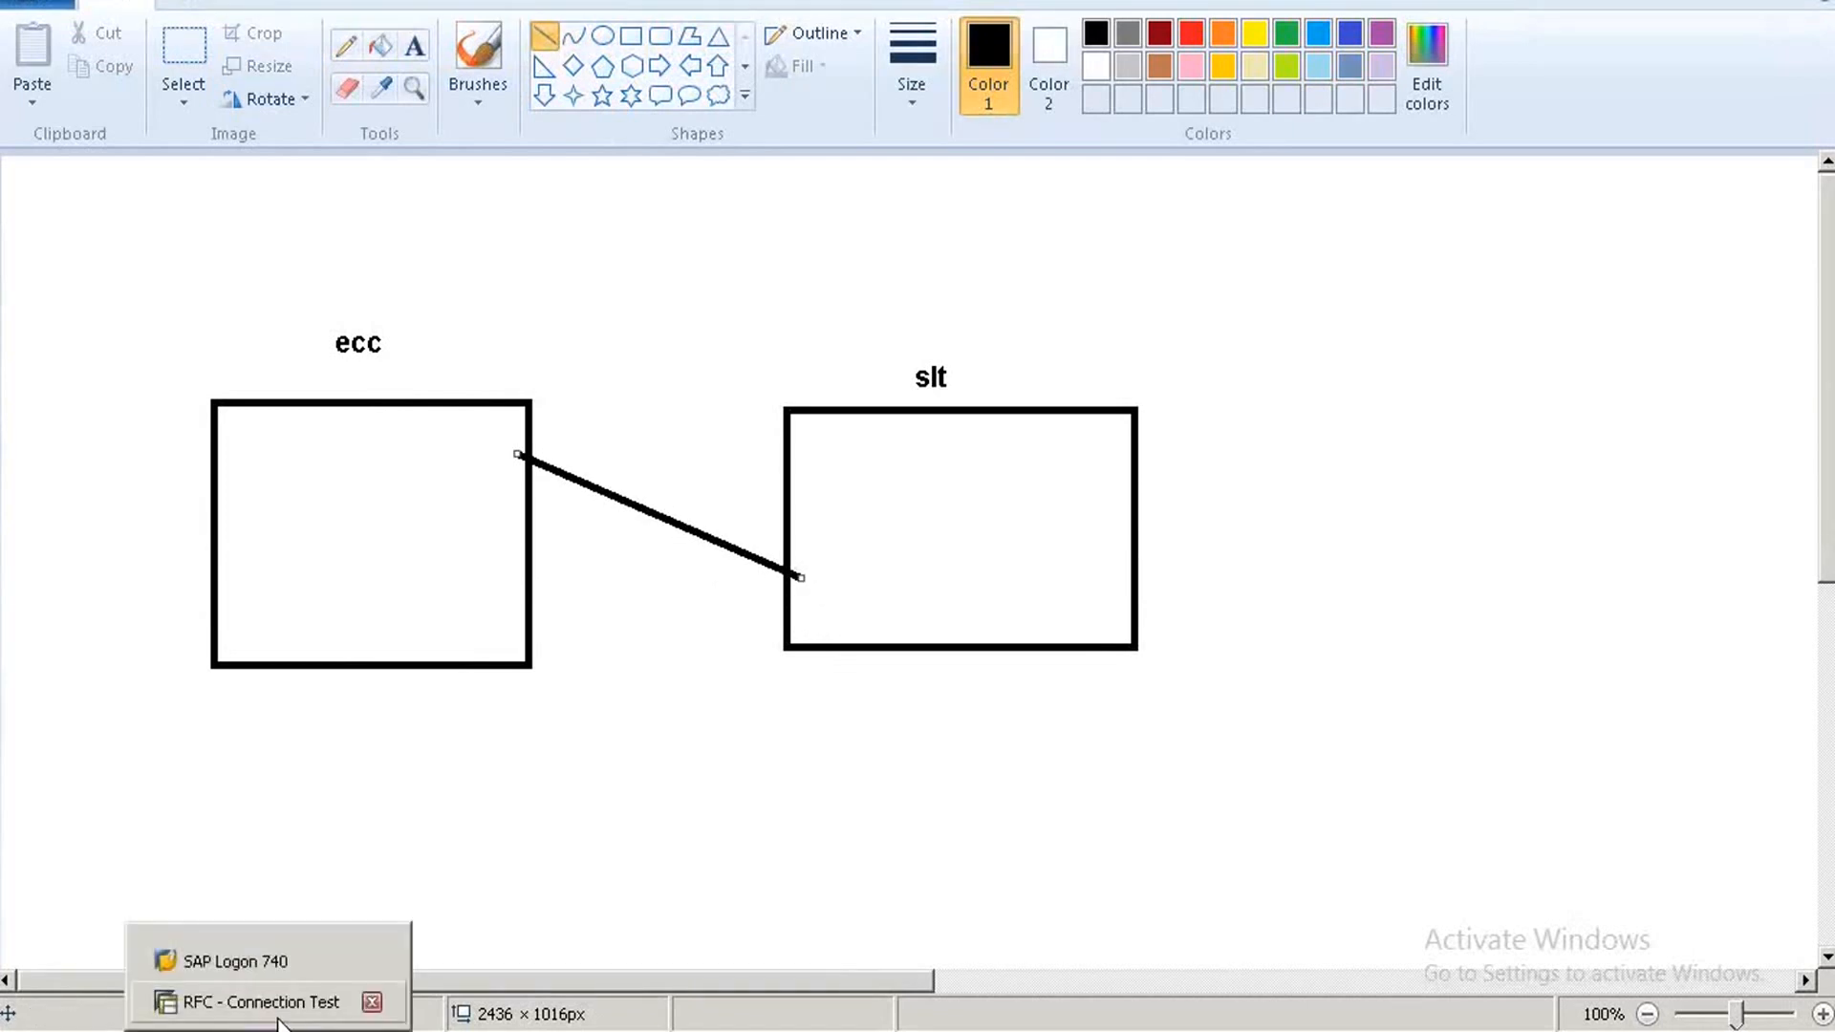
pyautogui.click(278, 1011)
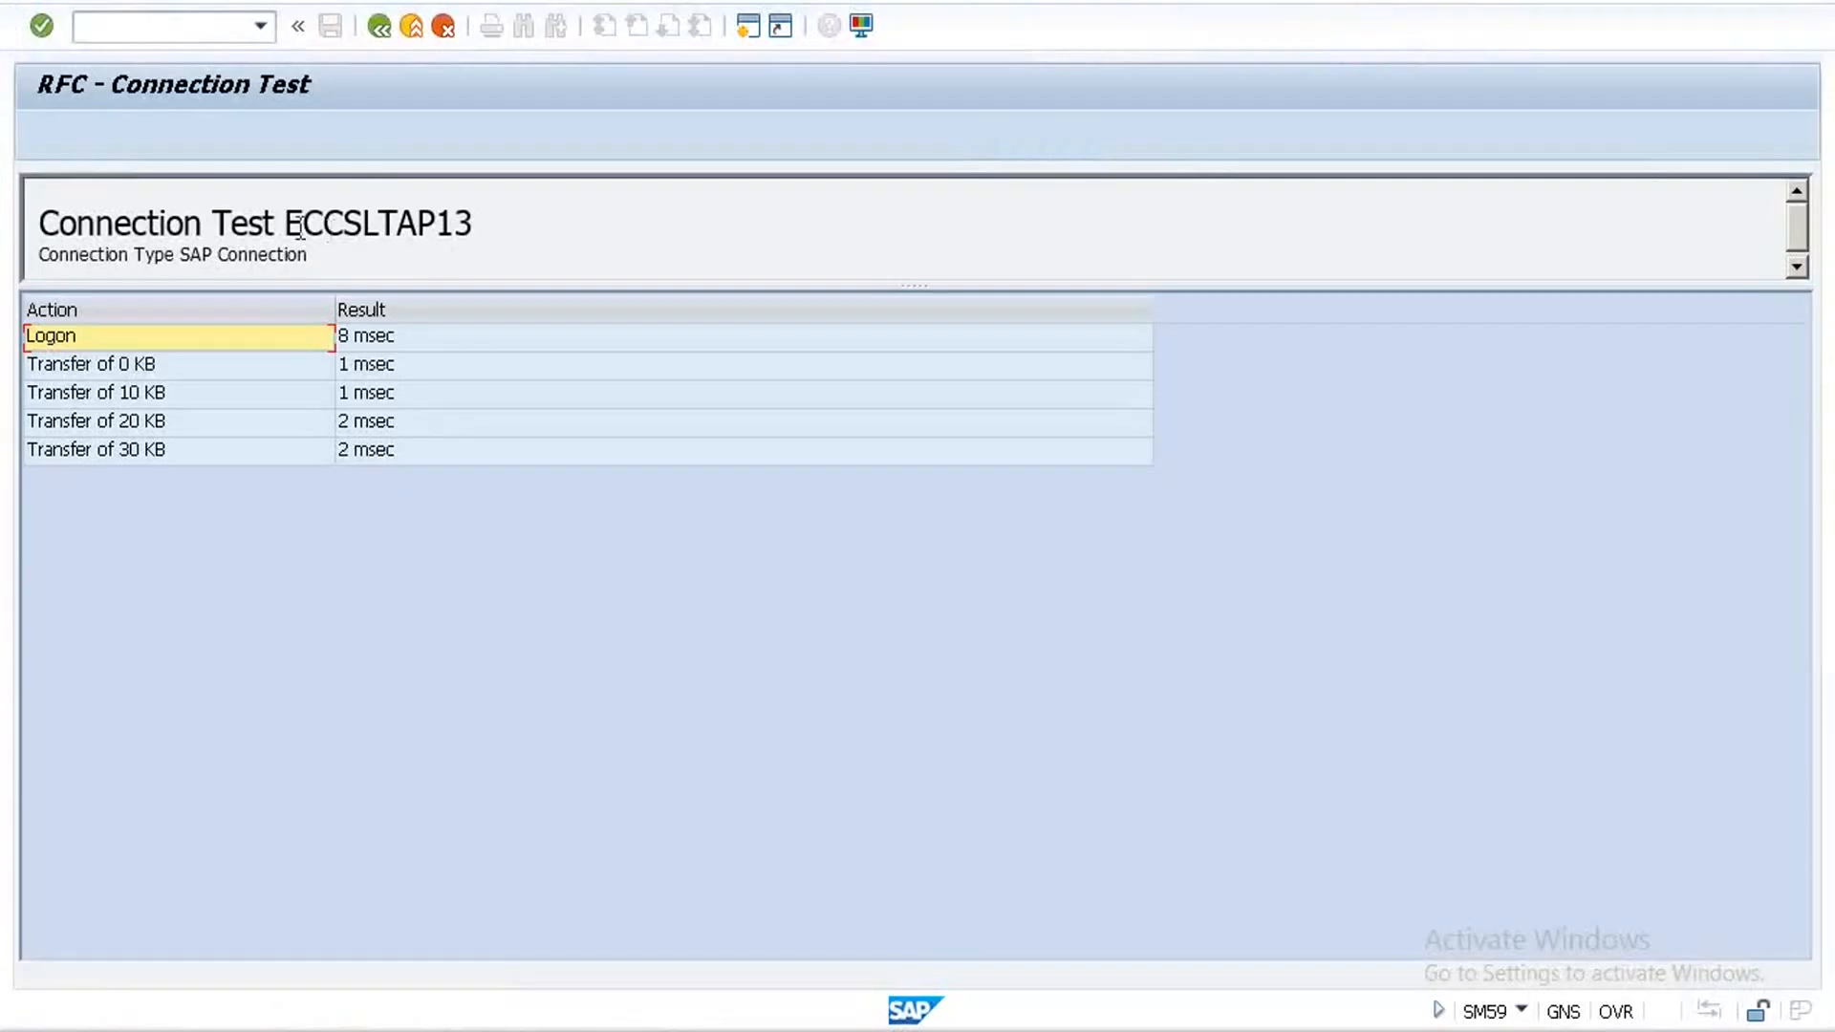
# - Copy the destination name ECCSLTAP13 from the connection test and add it as text below the connecting line in Paint
pyautogui.moveTo(287, 220); pyautogui.dragTo(483, 234)
pyautogui.hotkey('ctrl', 'c')
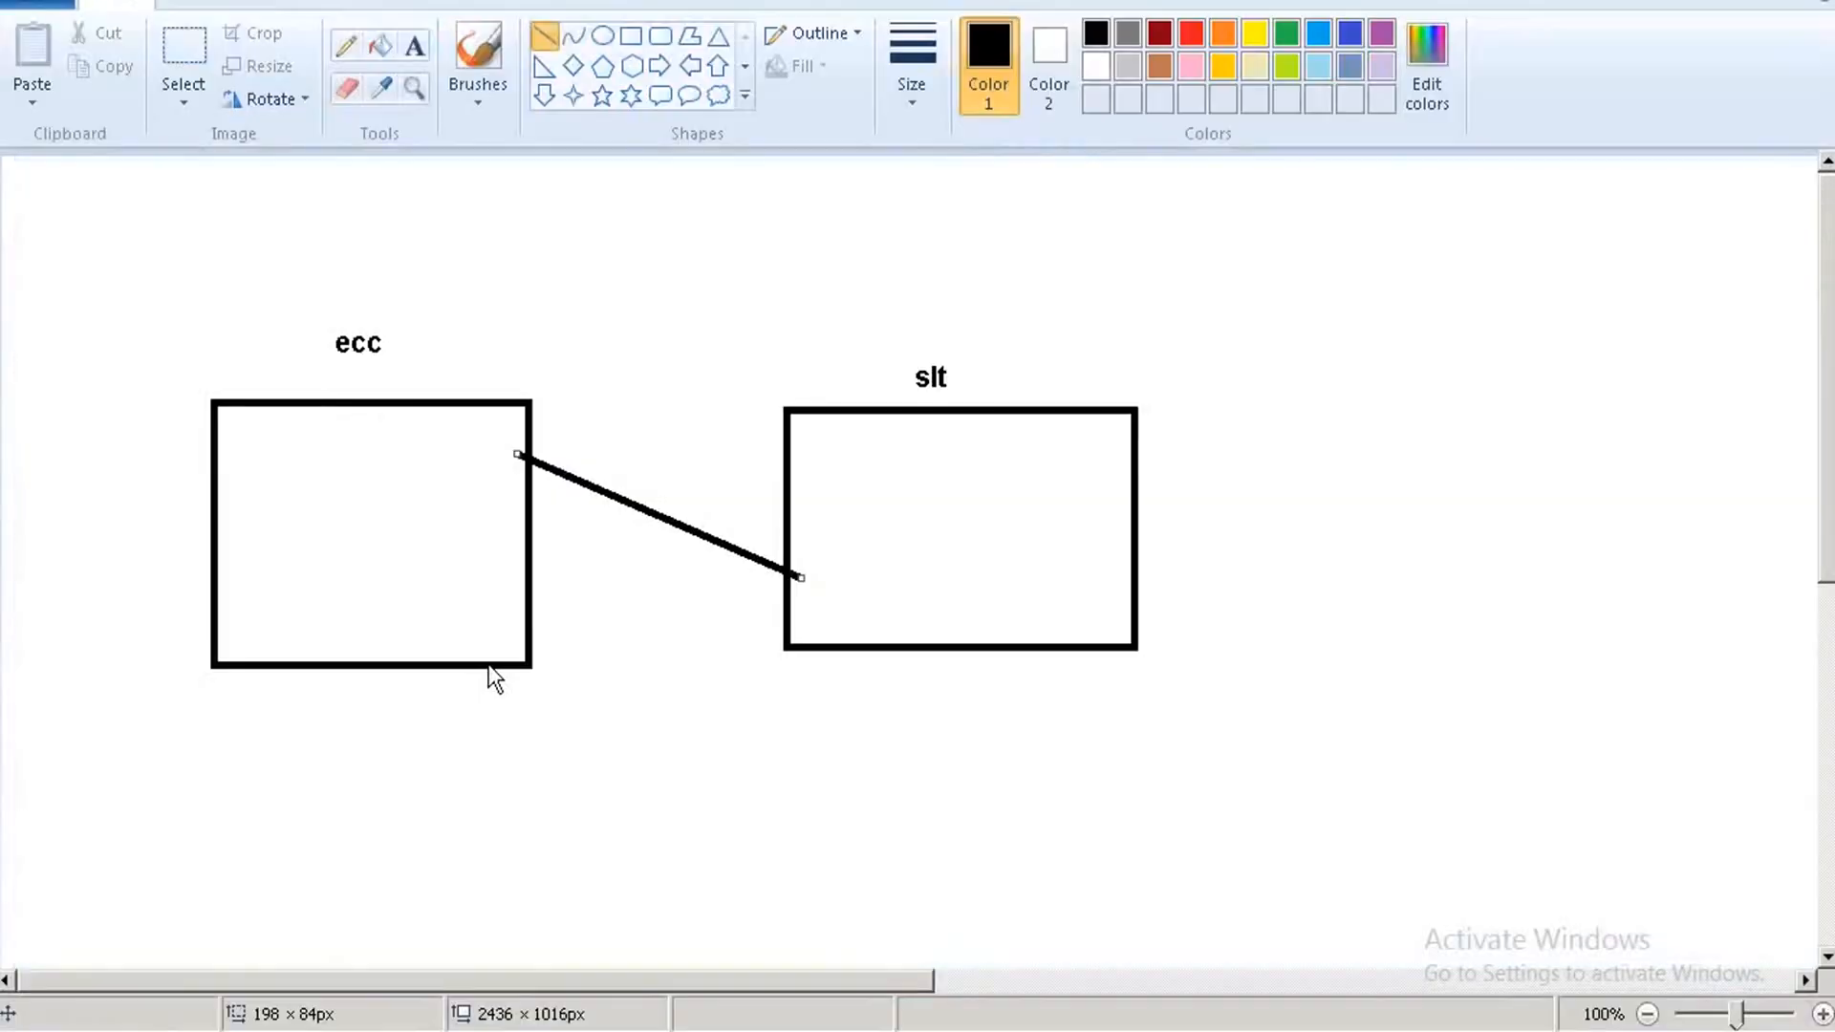
pyautogui.click(566, 568)
pyautogui.hotkey('ctrl', 'v')
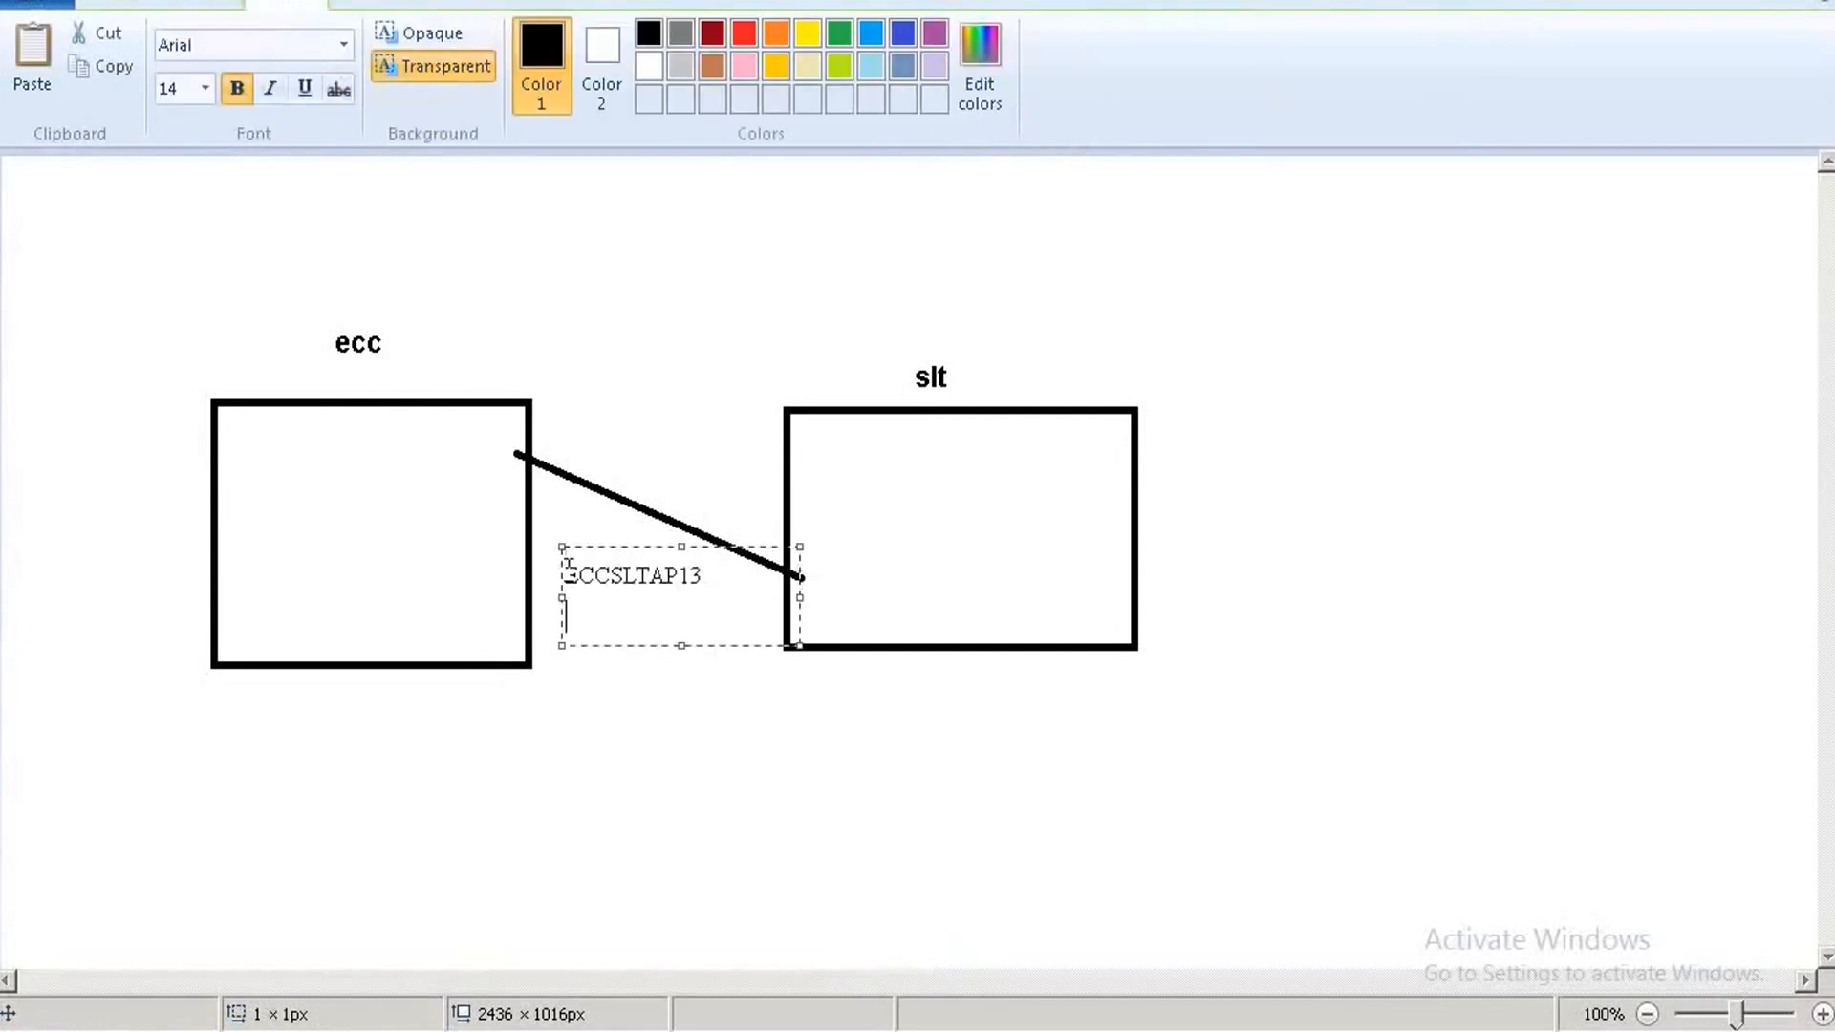
pyautogui.click(694, 414)
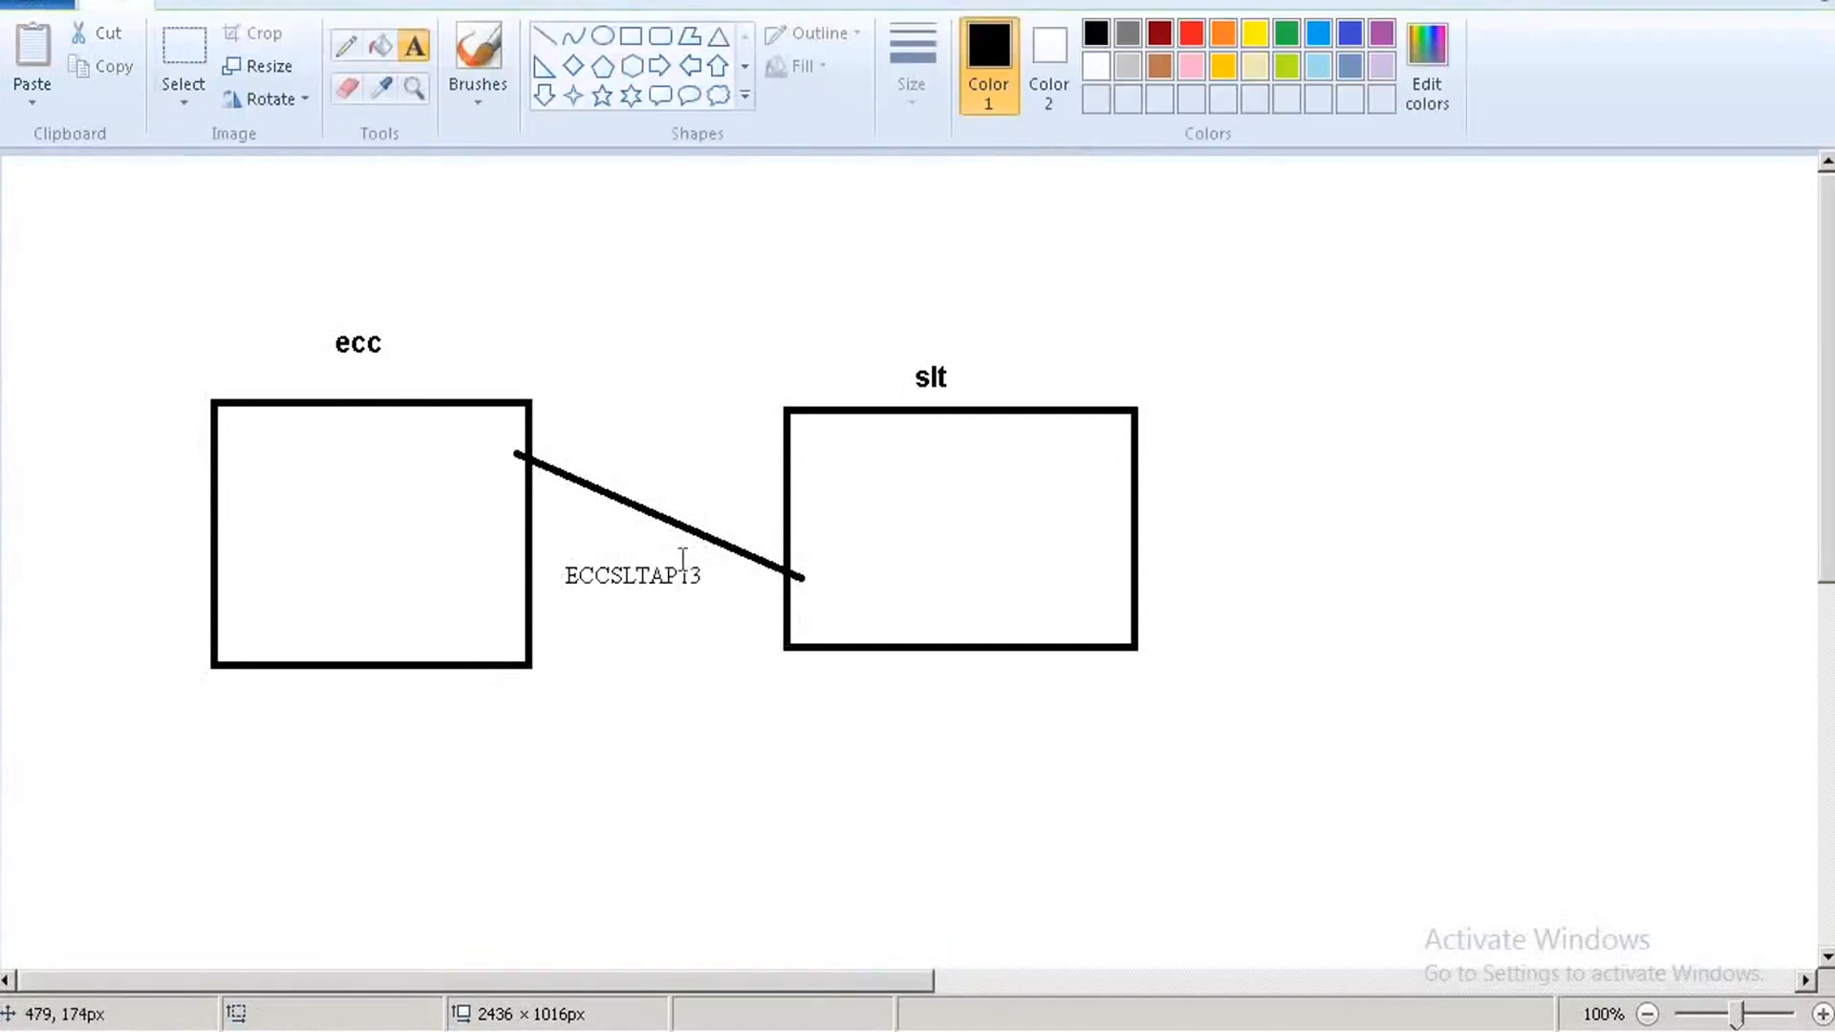
# - Draw a small rectangle around the slt label, directly above the slt box
pyautogui.click(614, 35)
pyautogui.click(630, 36)
pyautogui.moveTo(891, 339); pyautogui.dragTo(969, 406)
pyautogui.click(1205, 401)
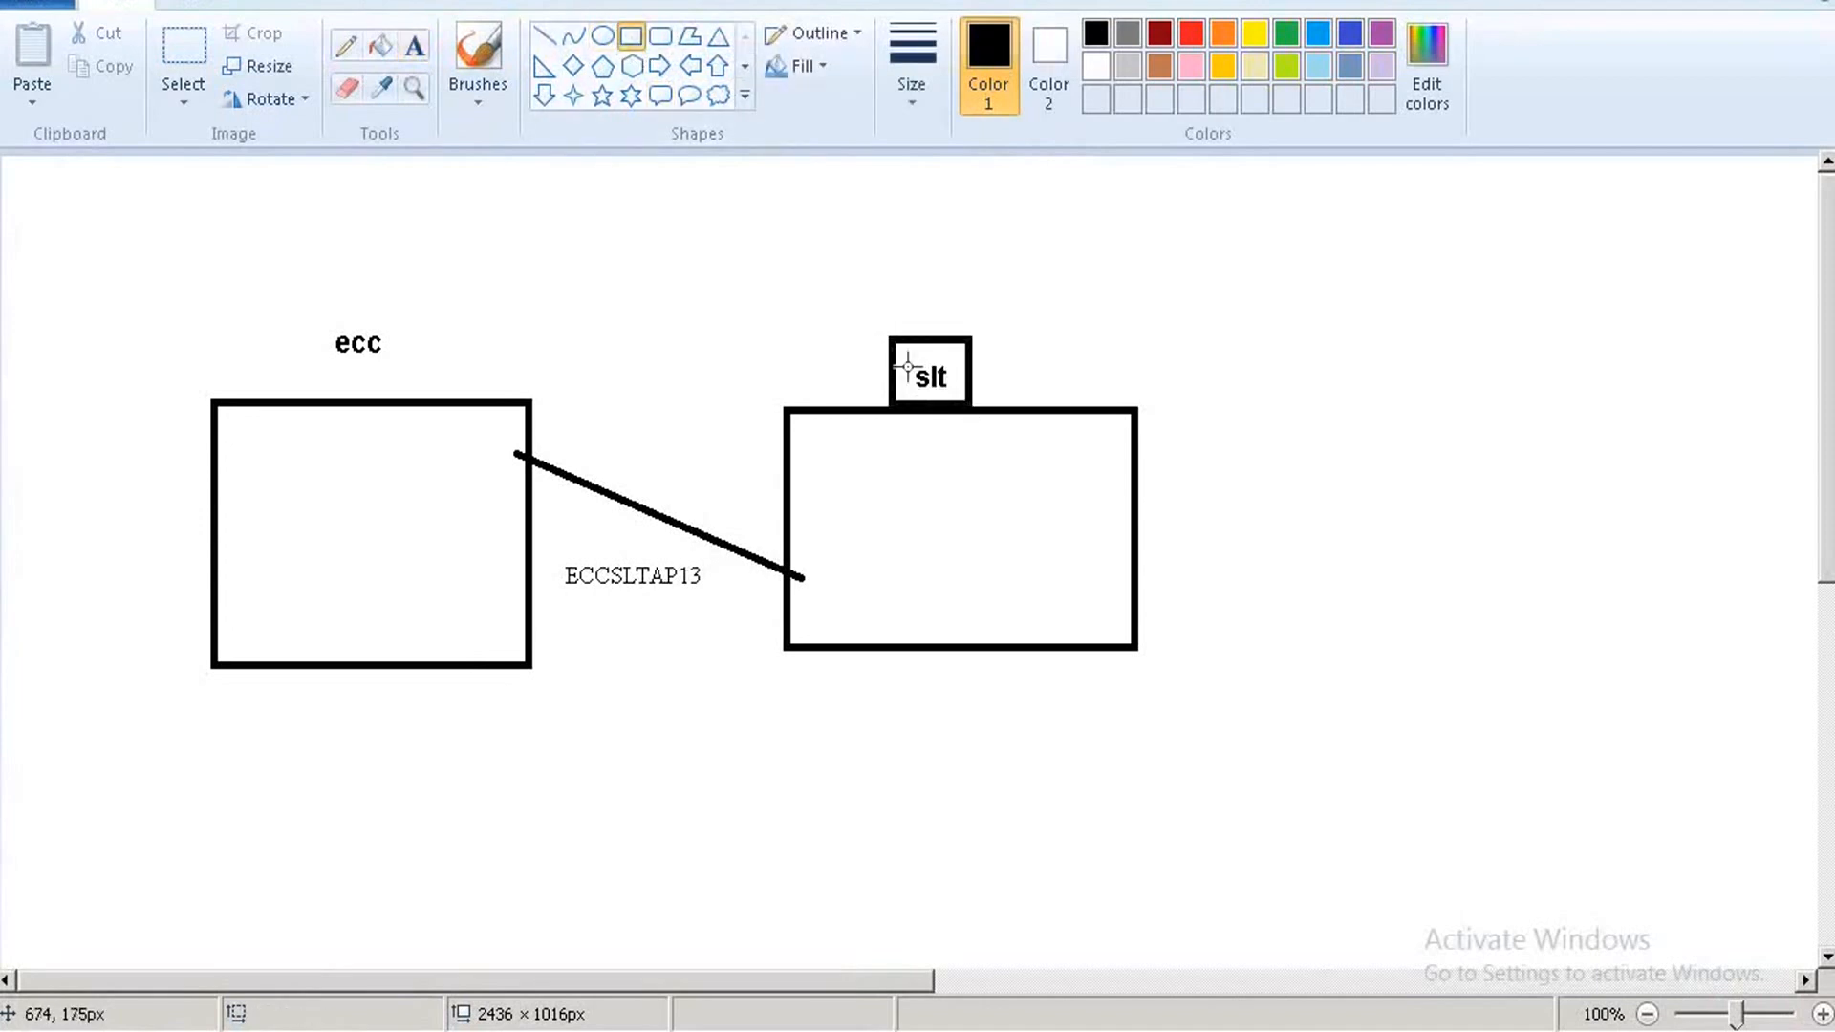
# - Add the text "ltrc" inside the upper part of the slt box
pyautogui.click(422, 49)
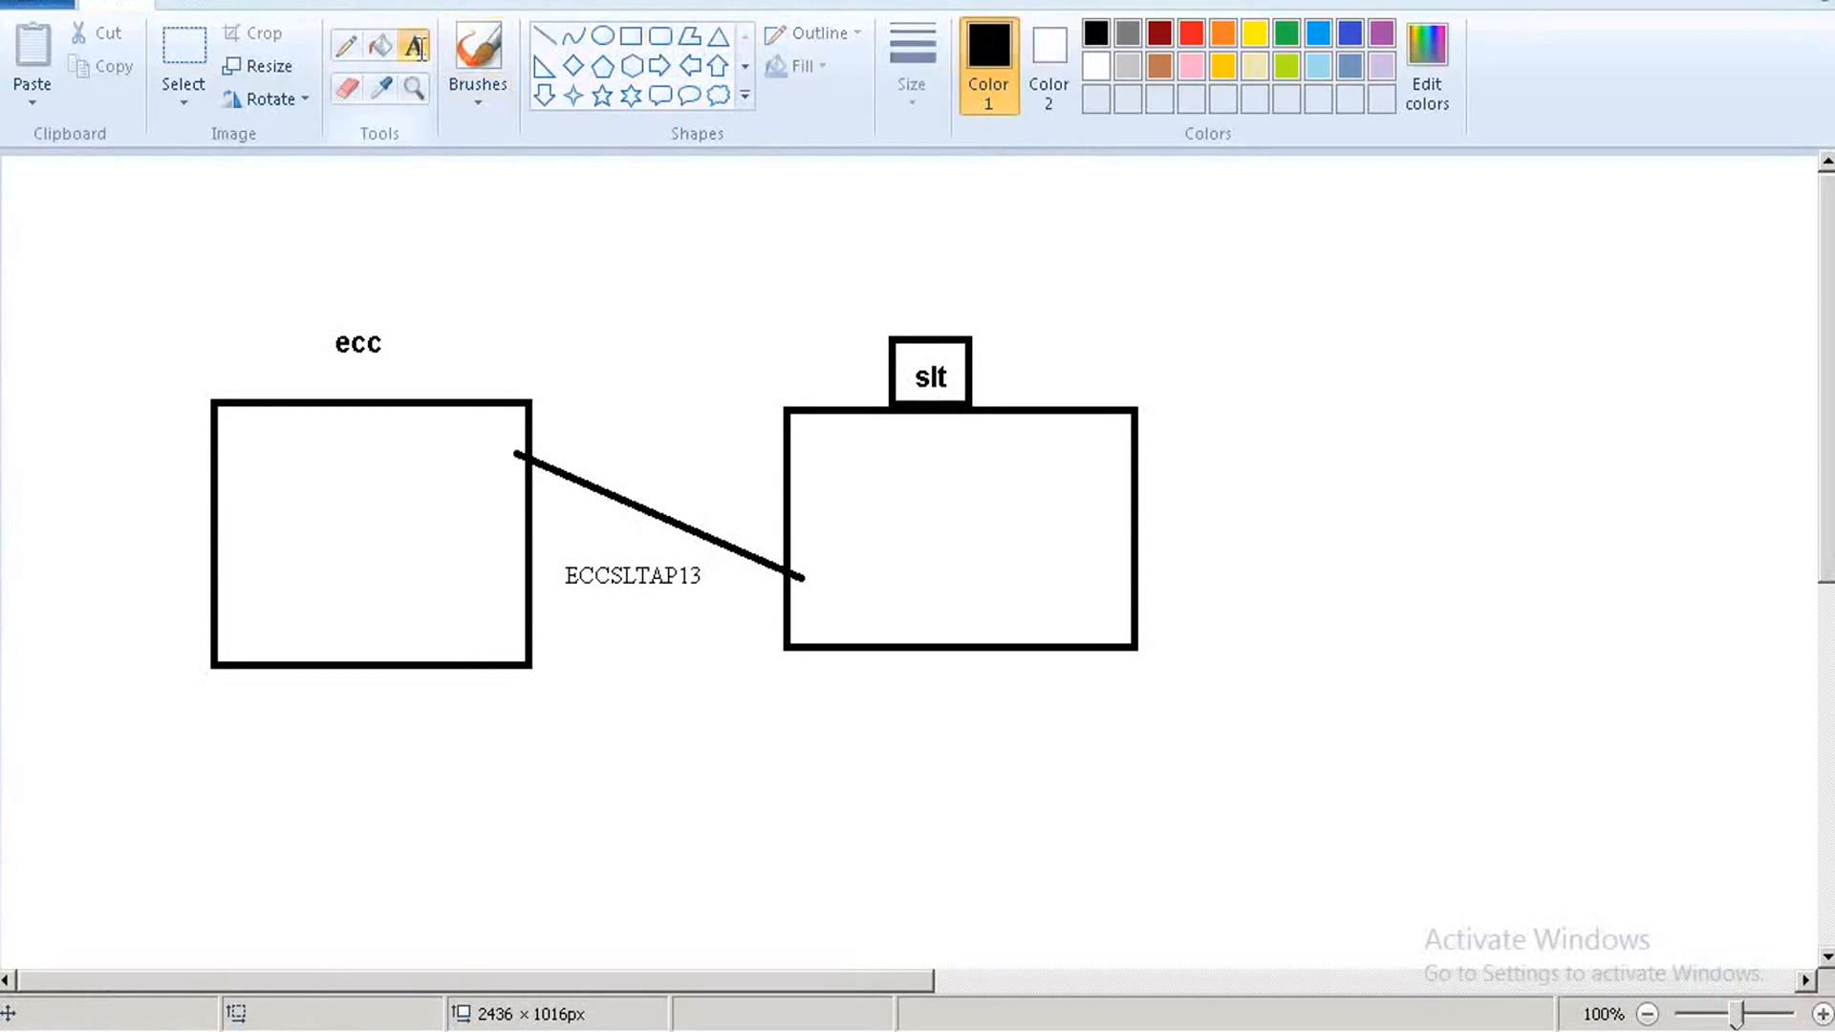
pyautogui.click(1013, 464)
pyautogui.write('ltrc')
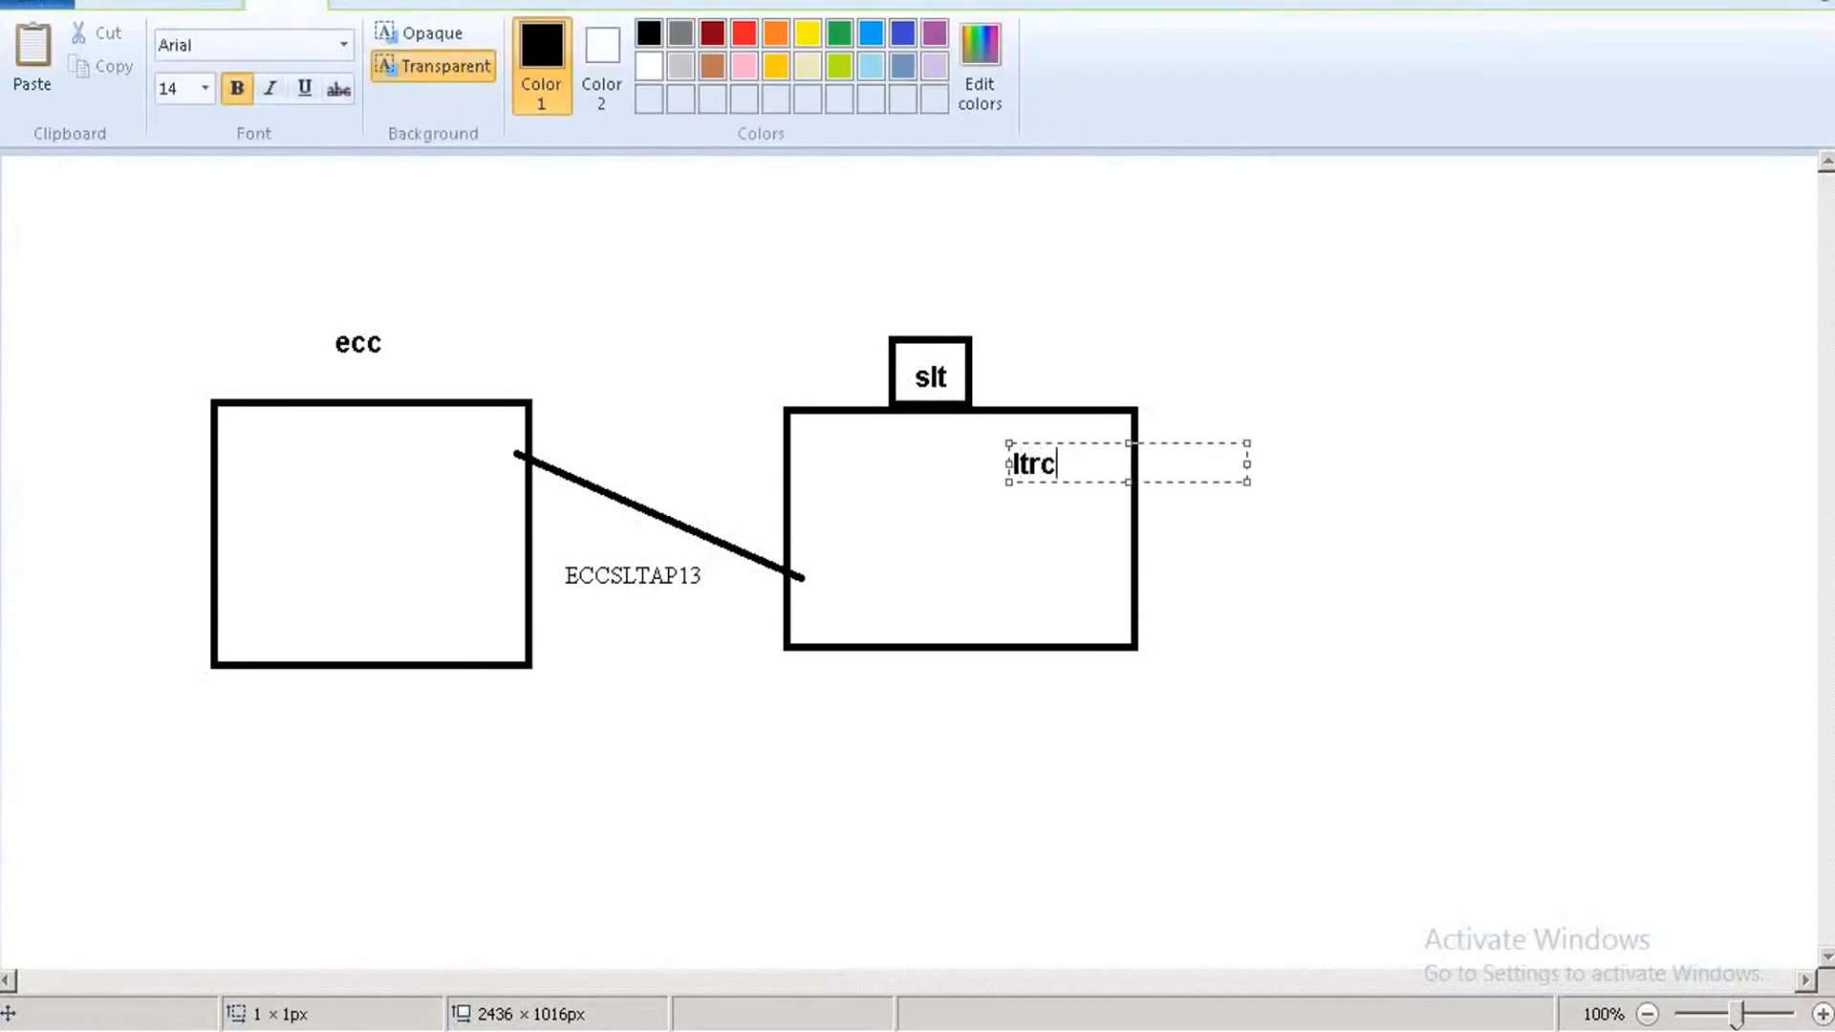
pyautogui.click(1345, 394)
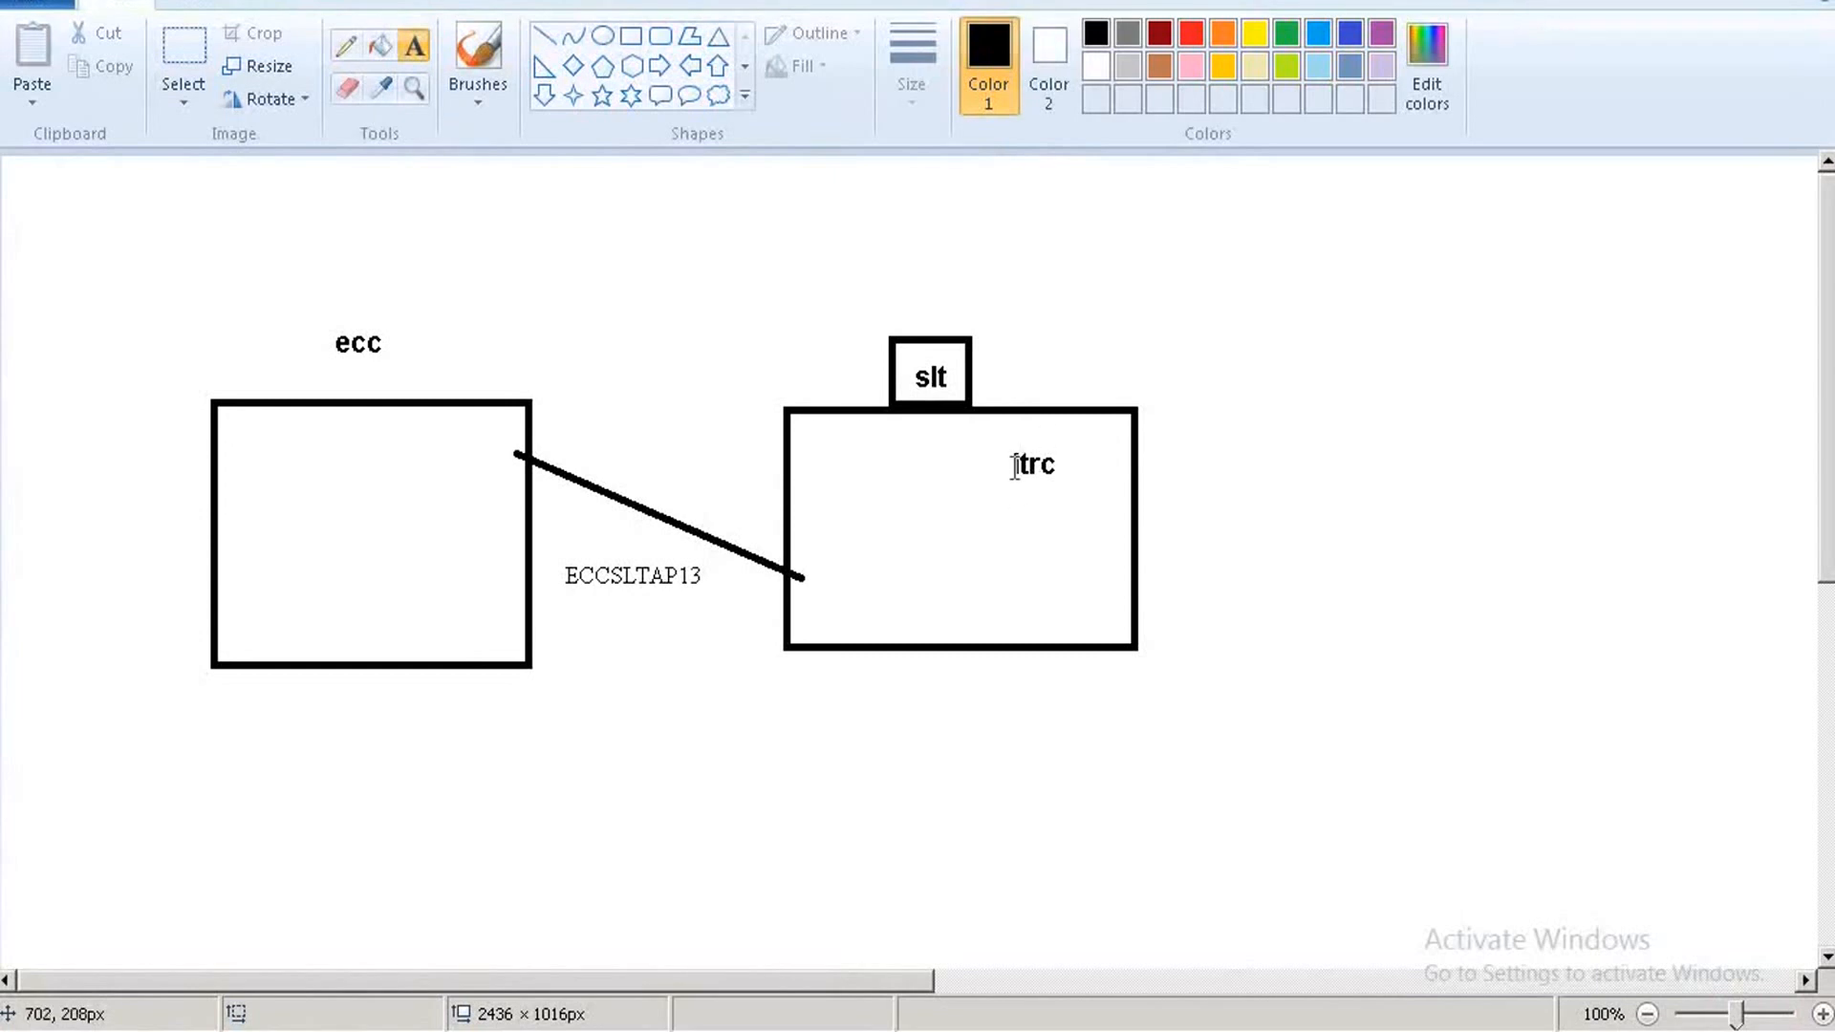
# - Switch back to SAP, create a new session and open transaction ltrc in it
pyautogui.moveTo(269, 1031)
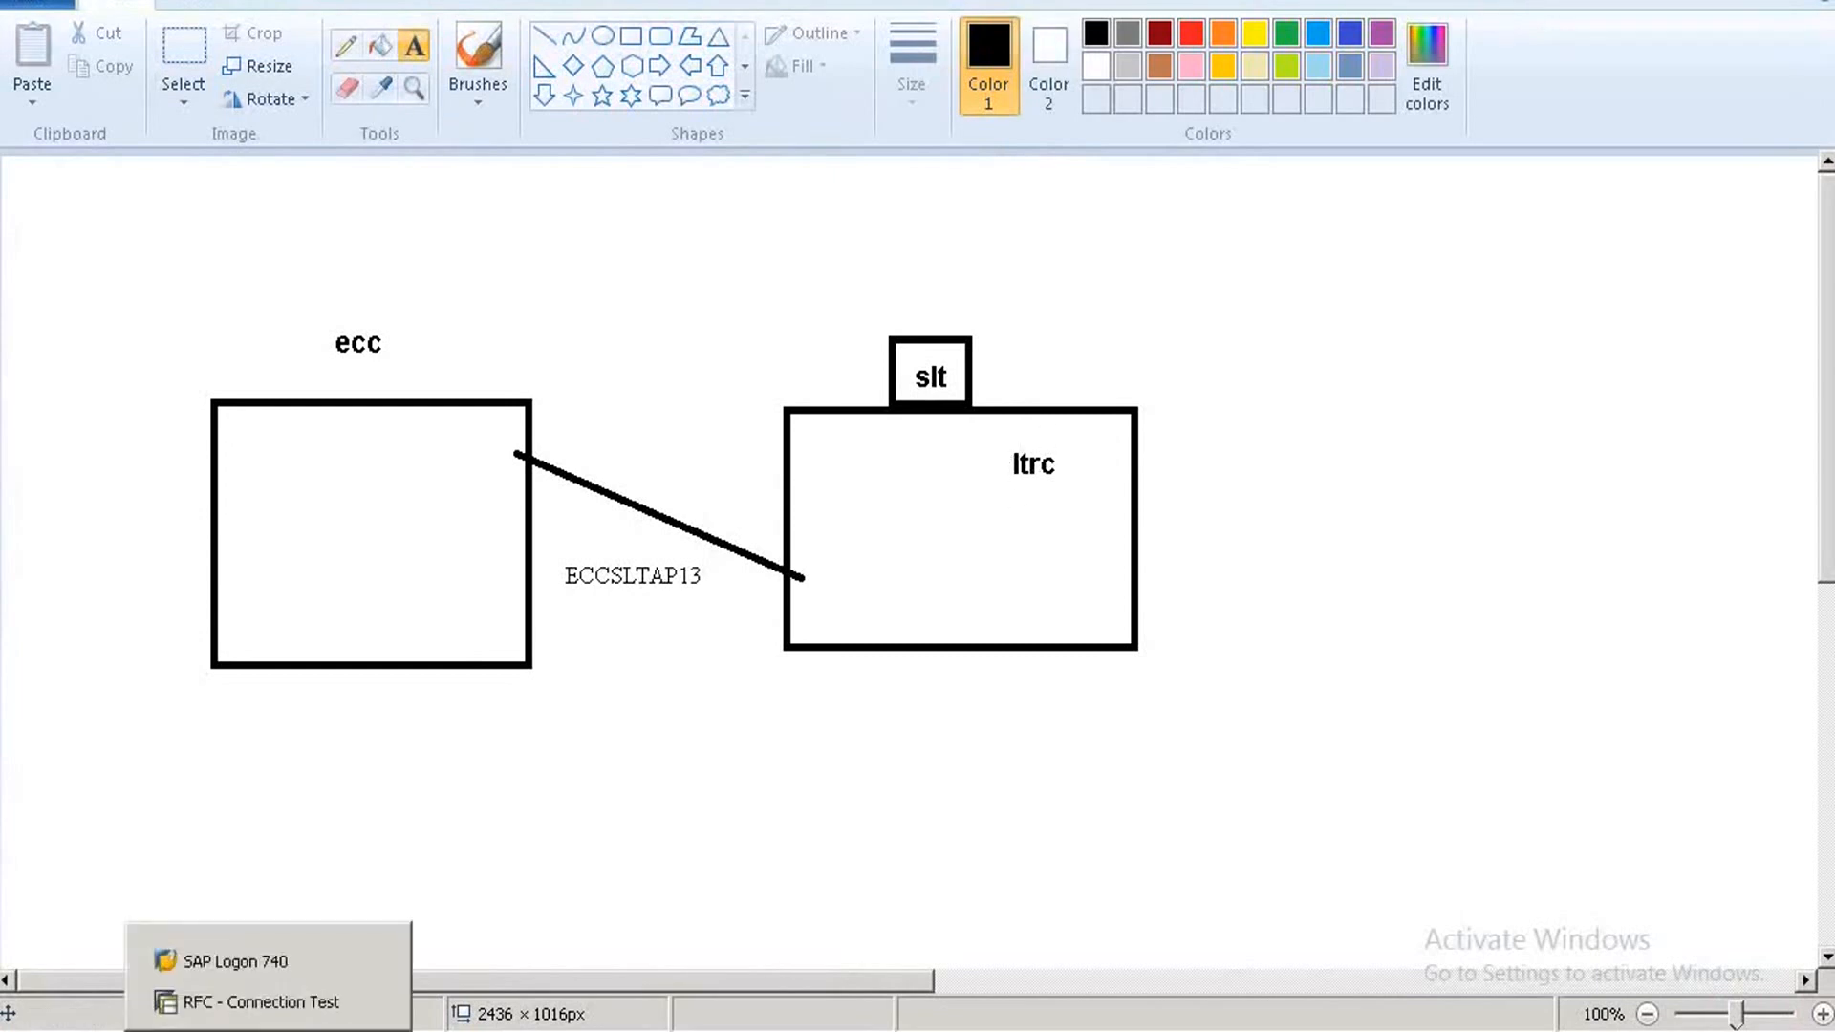
pyautogui.click(278, 1004)
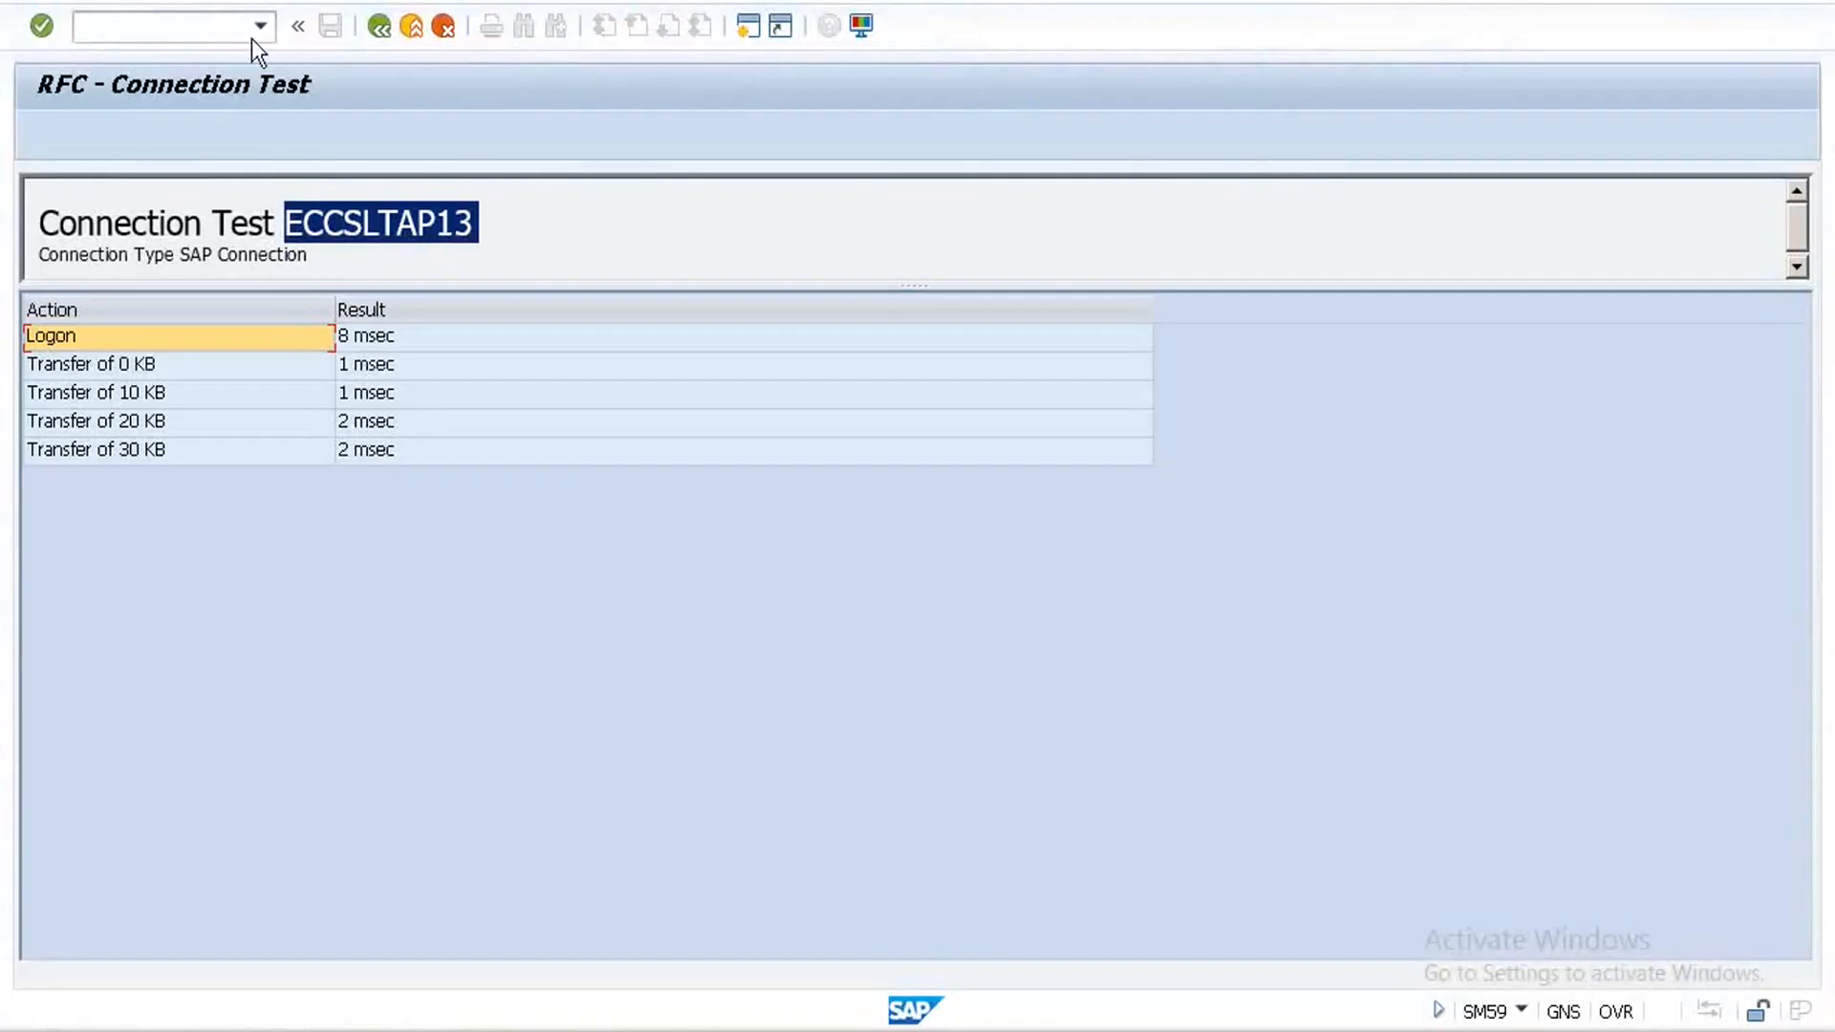
pyautogui.click(27, 2)
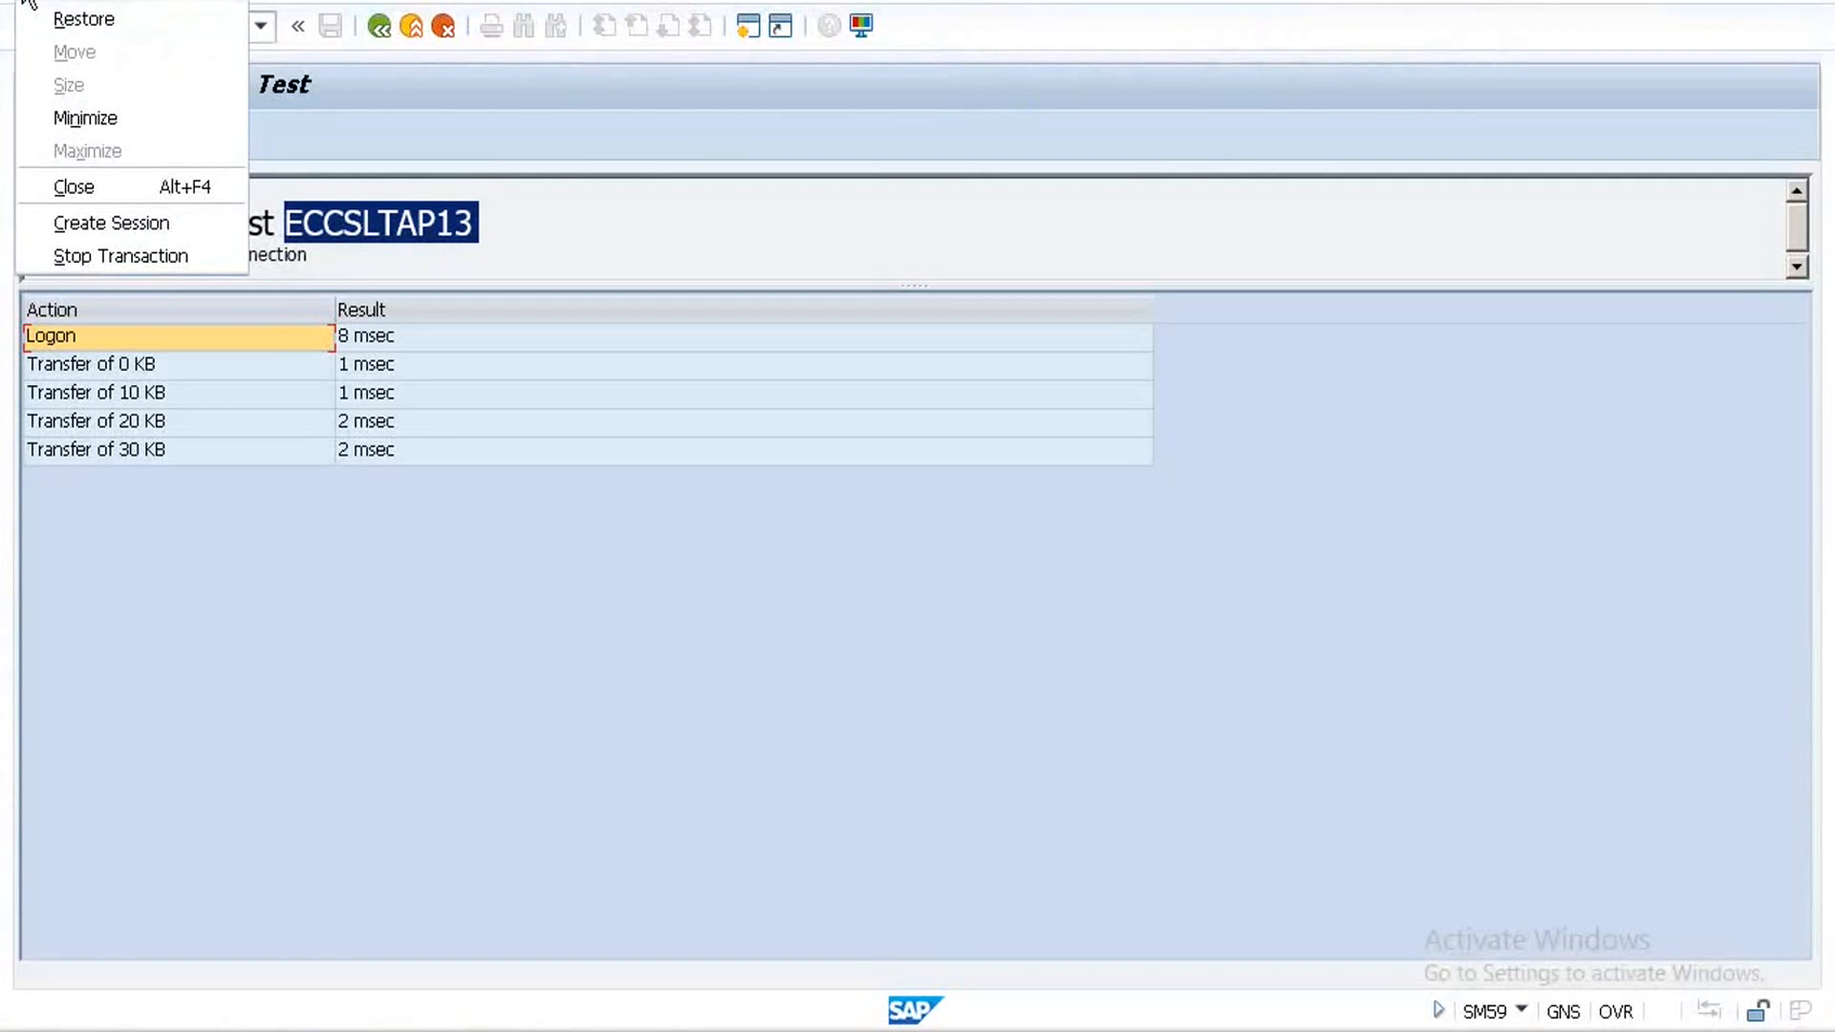
pyautogui.click(105, 225)
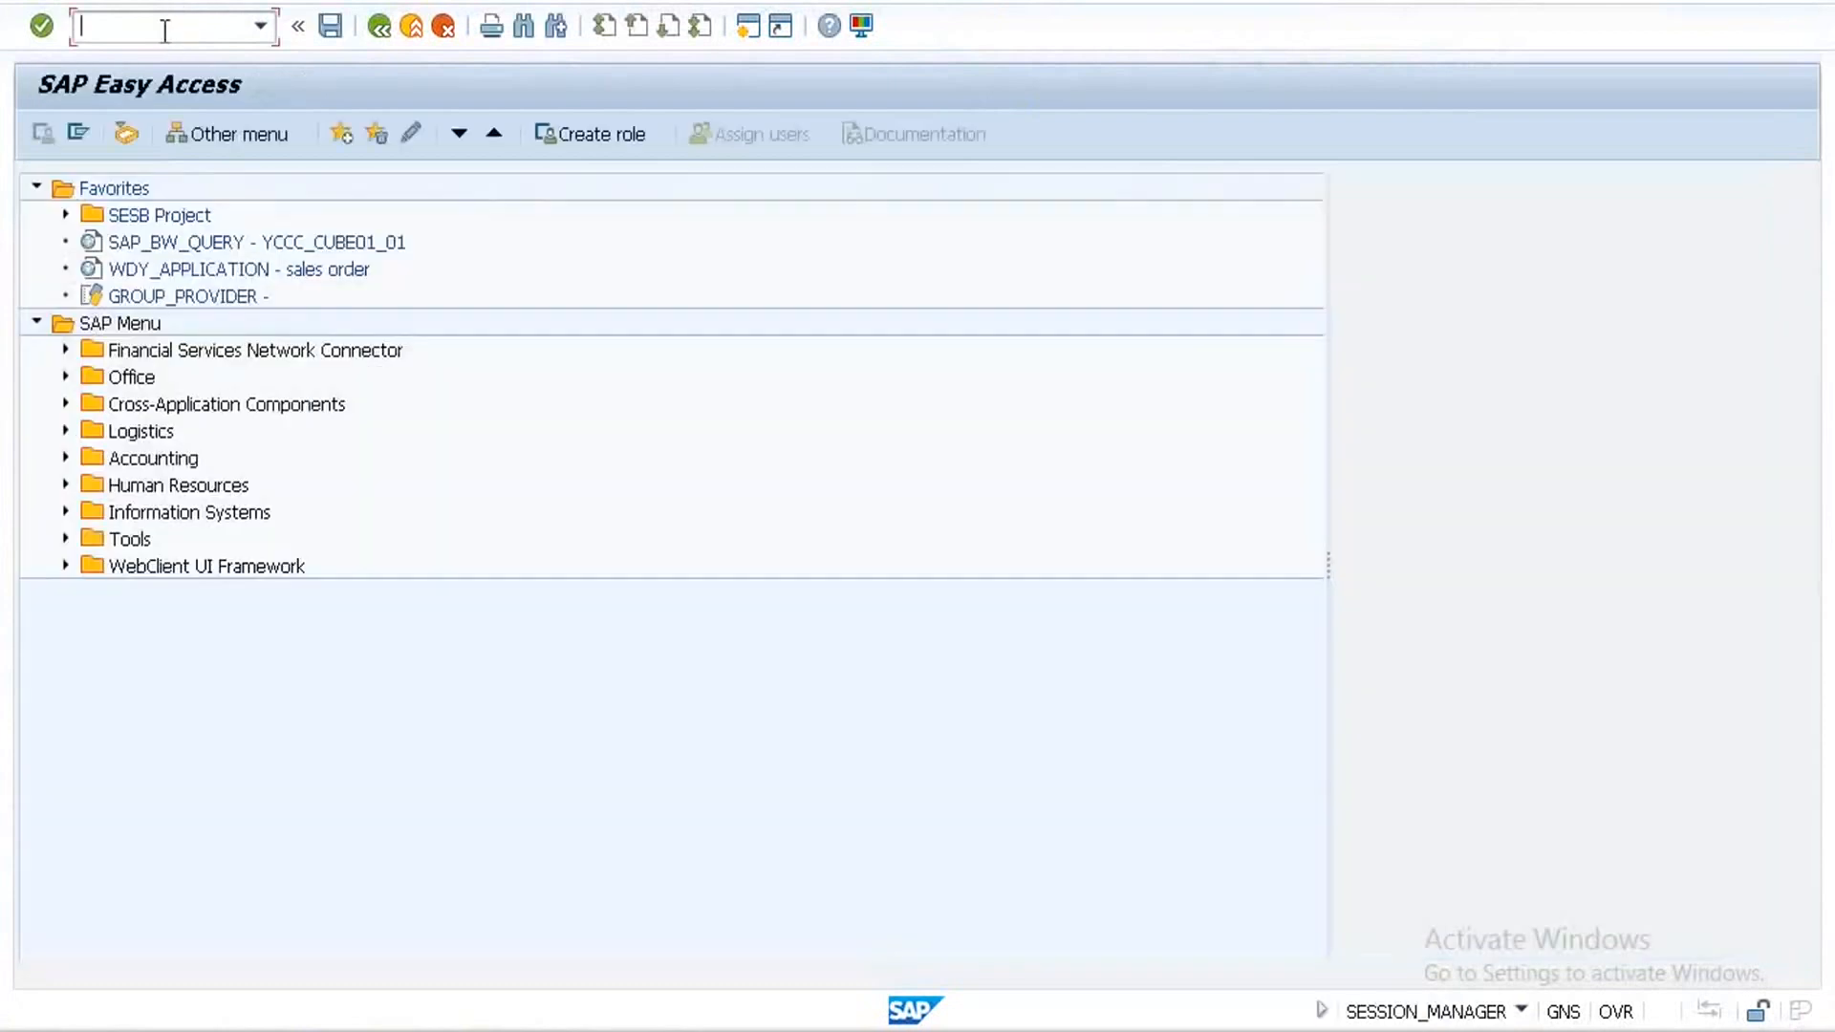
pyautogui.write('ltrc')
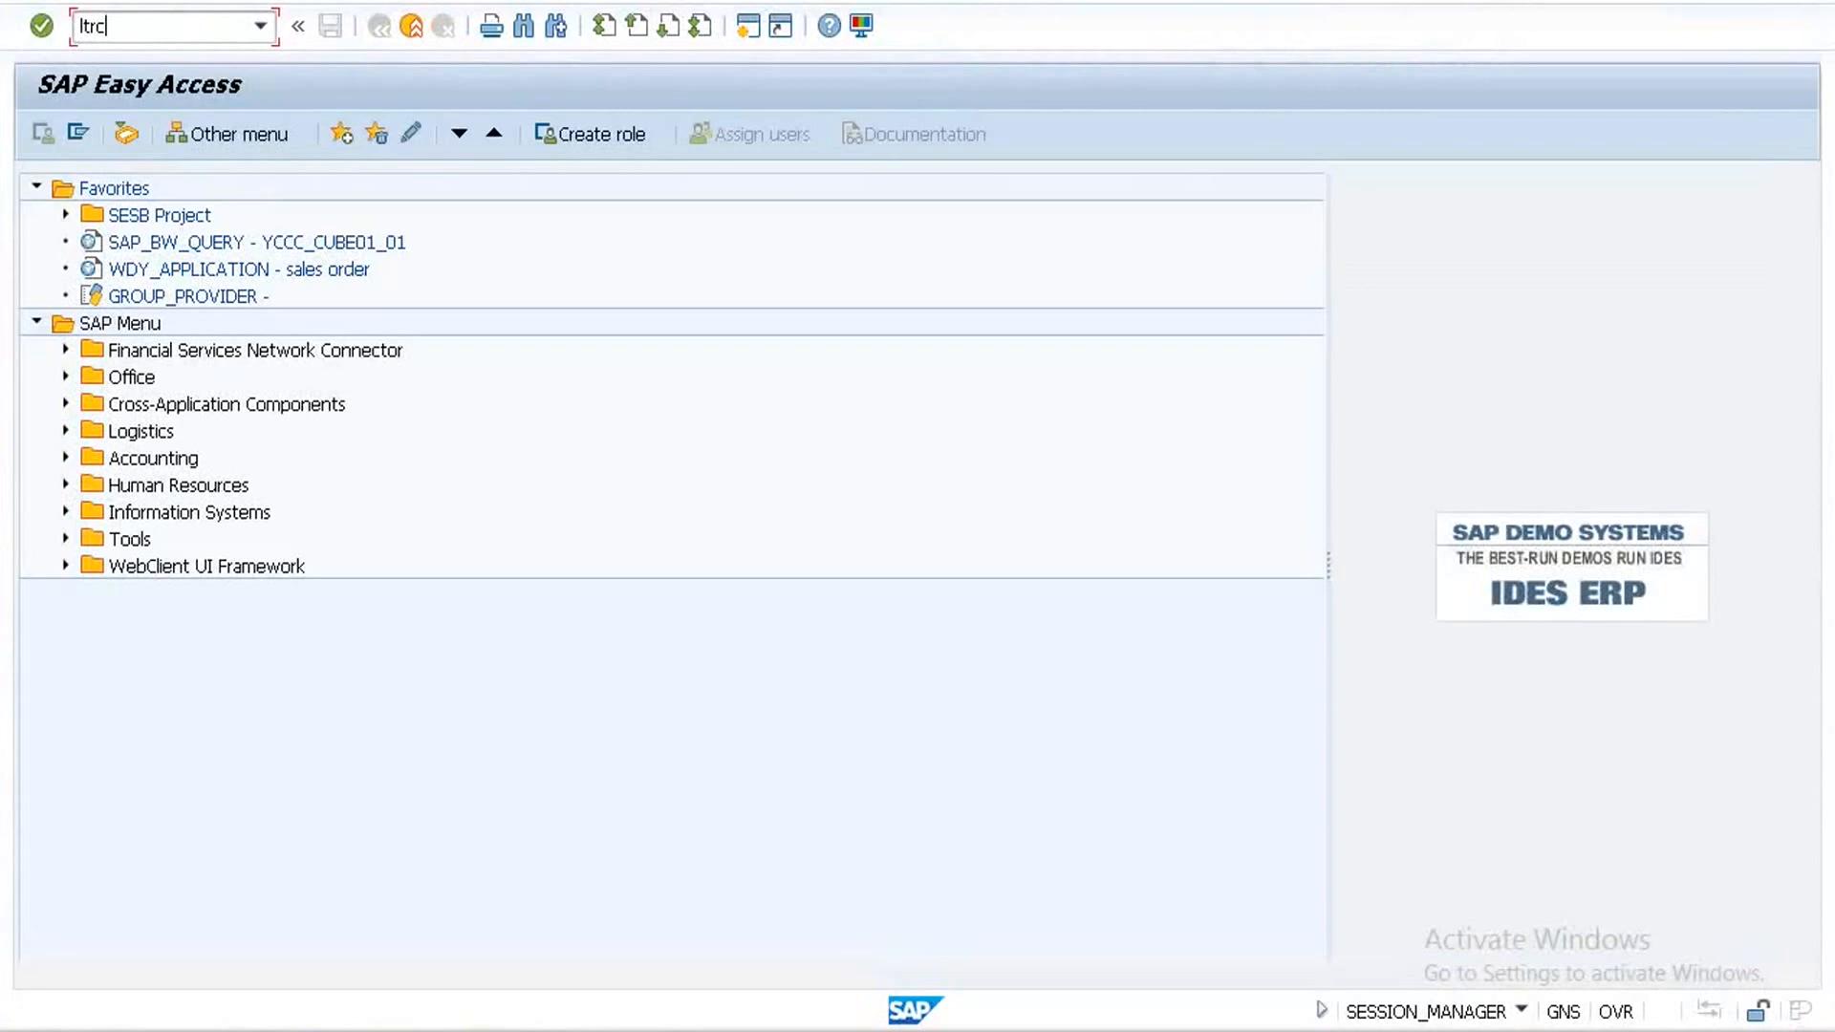
pyautogui.press('Return')
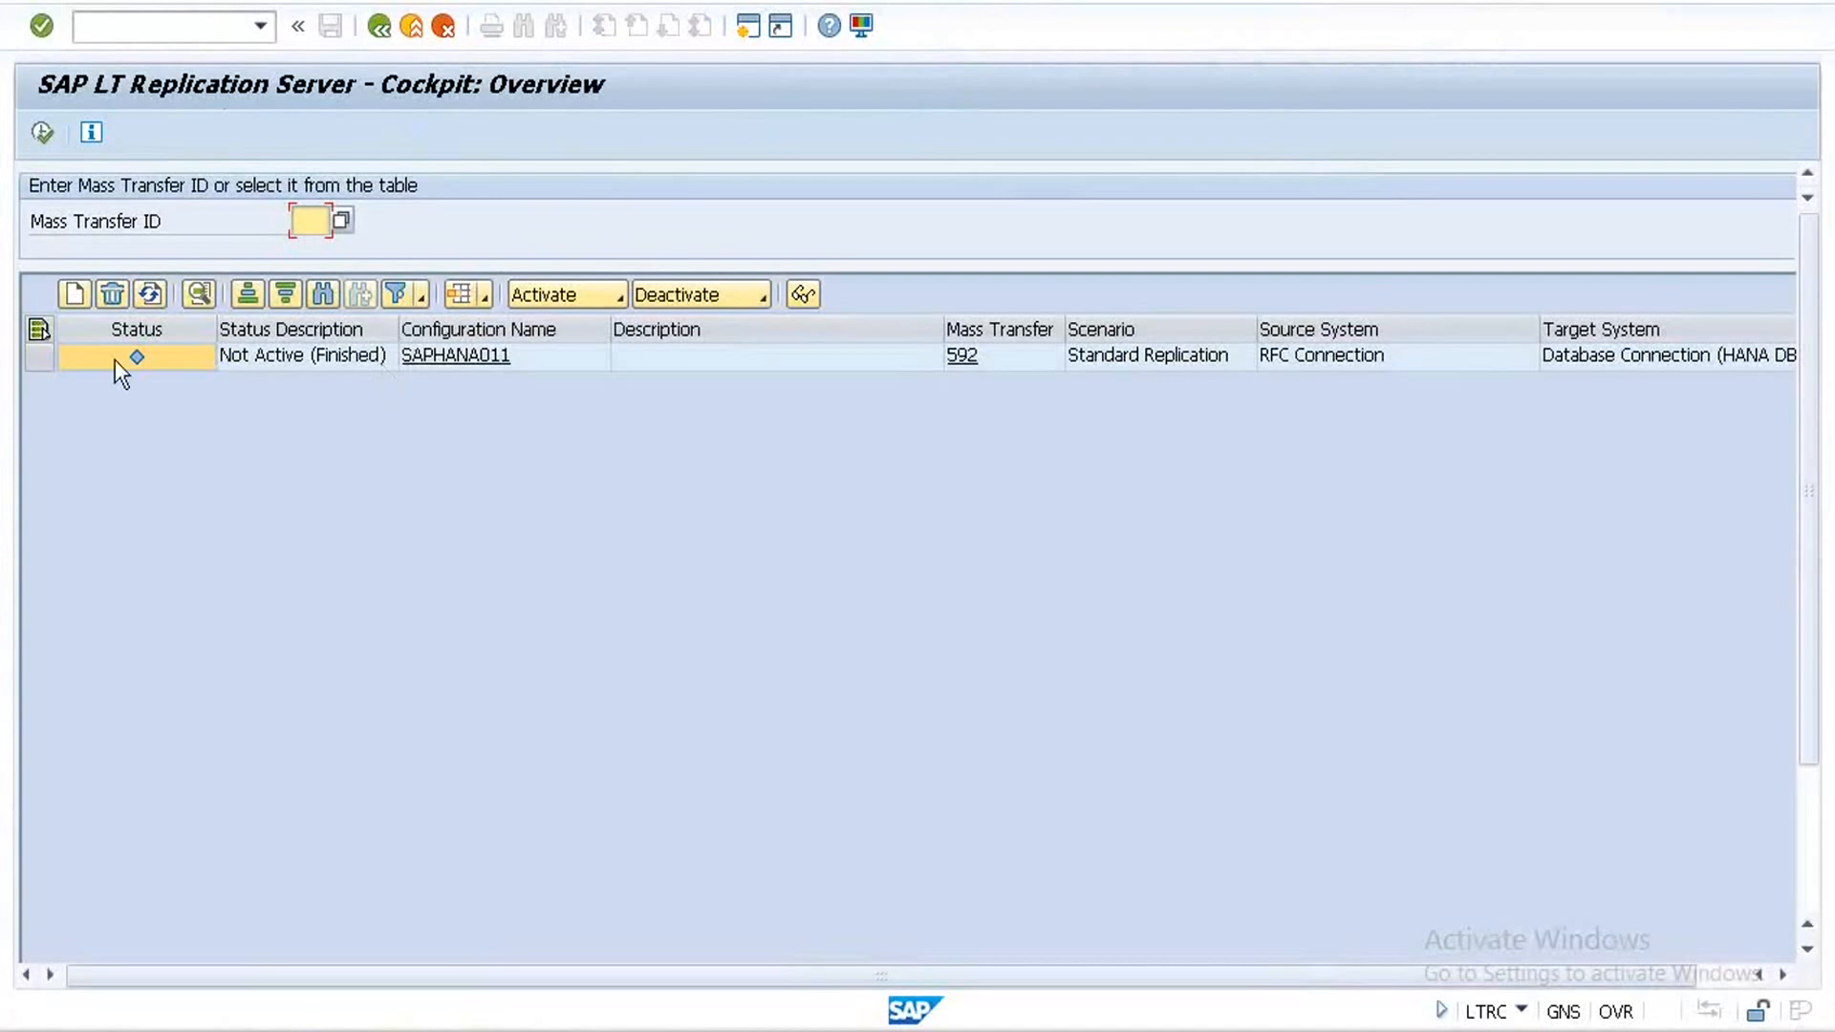
# - Delete the existing replication configuration SAPHANA011 and confirm the deletion
pyautogui.click(40, 356)
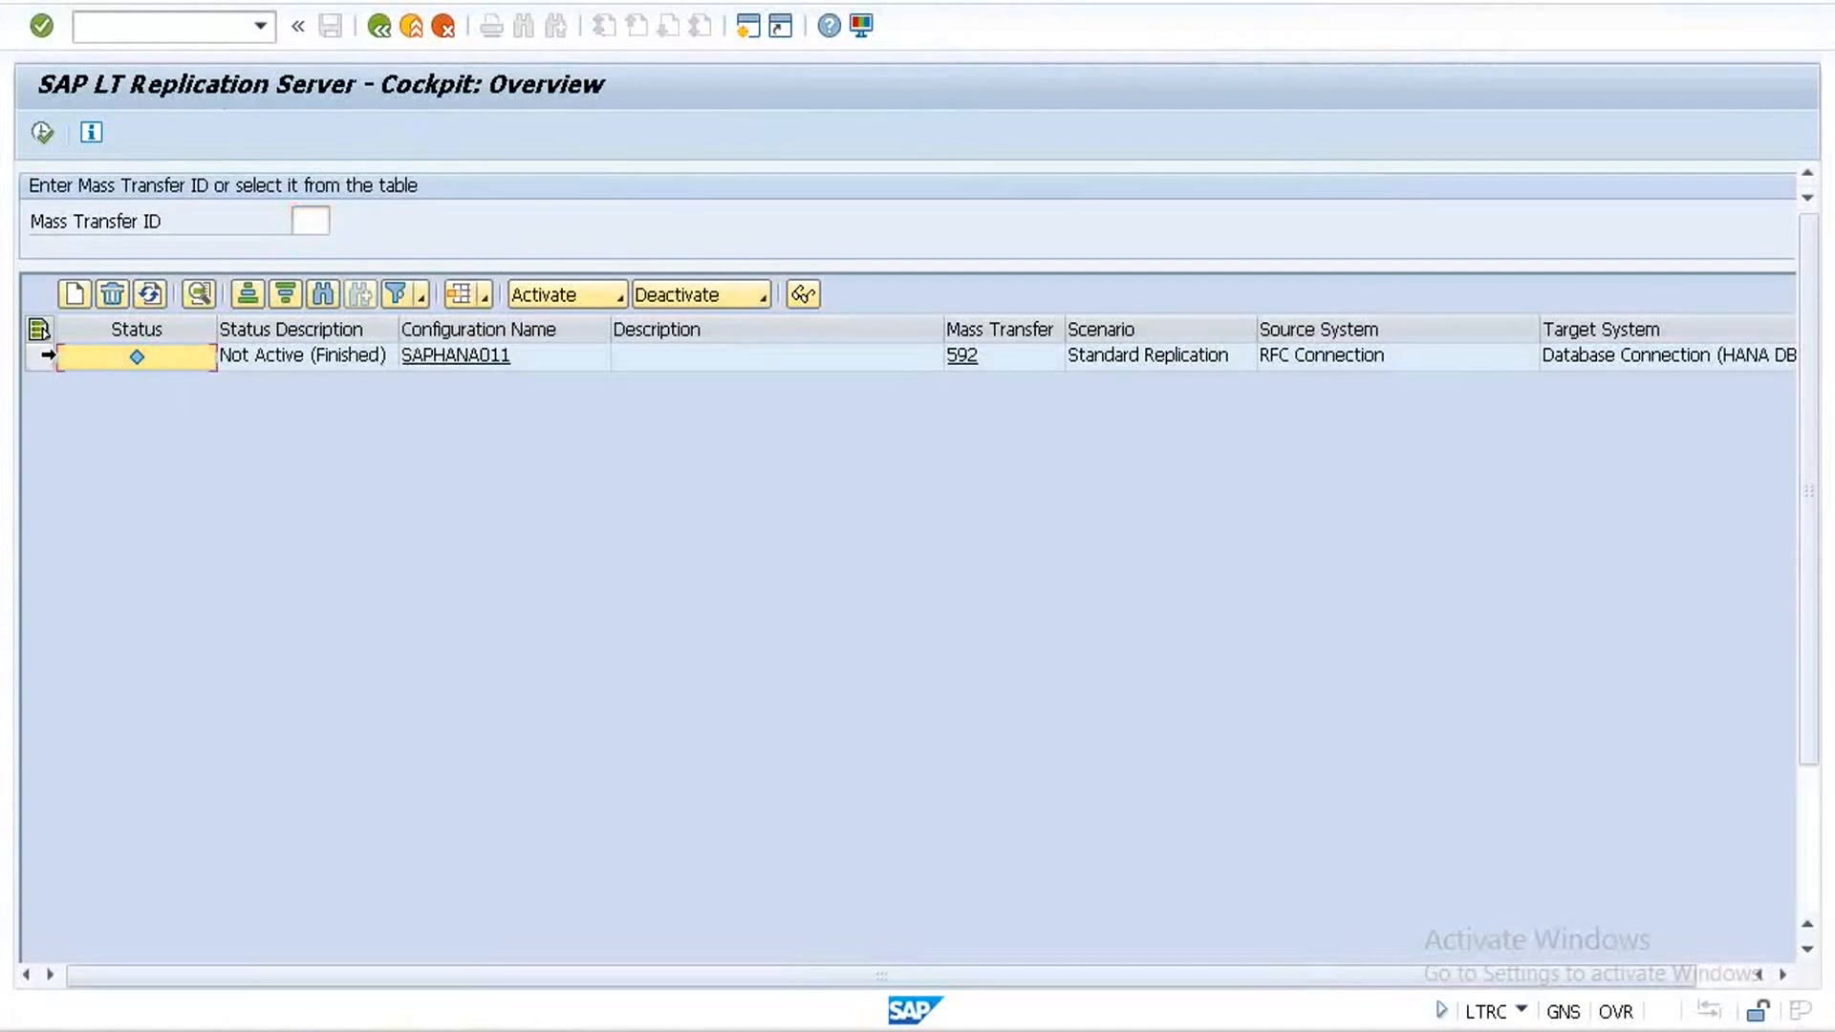
pyautogui.click(111, 296)
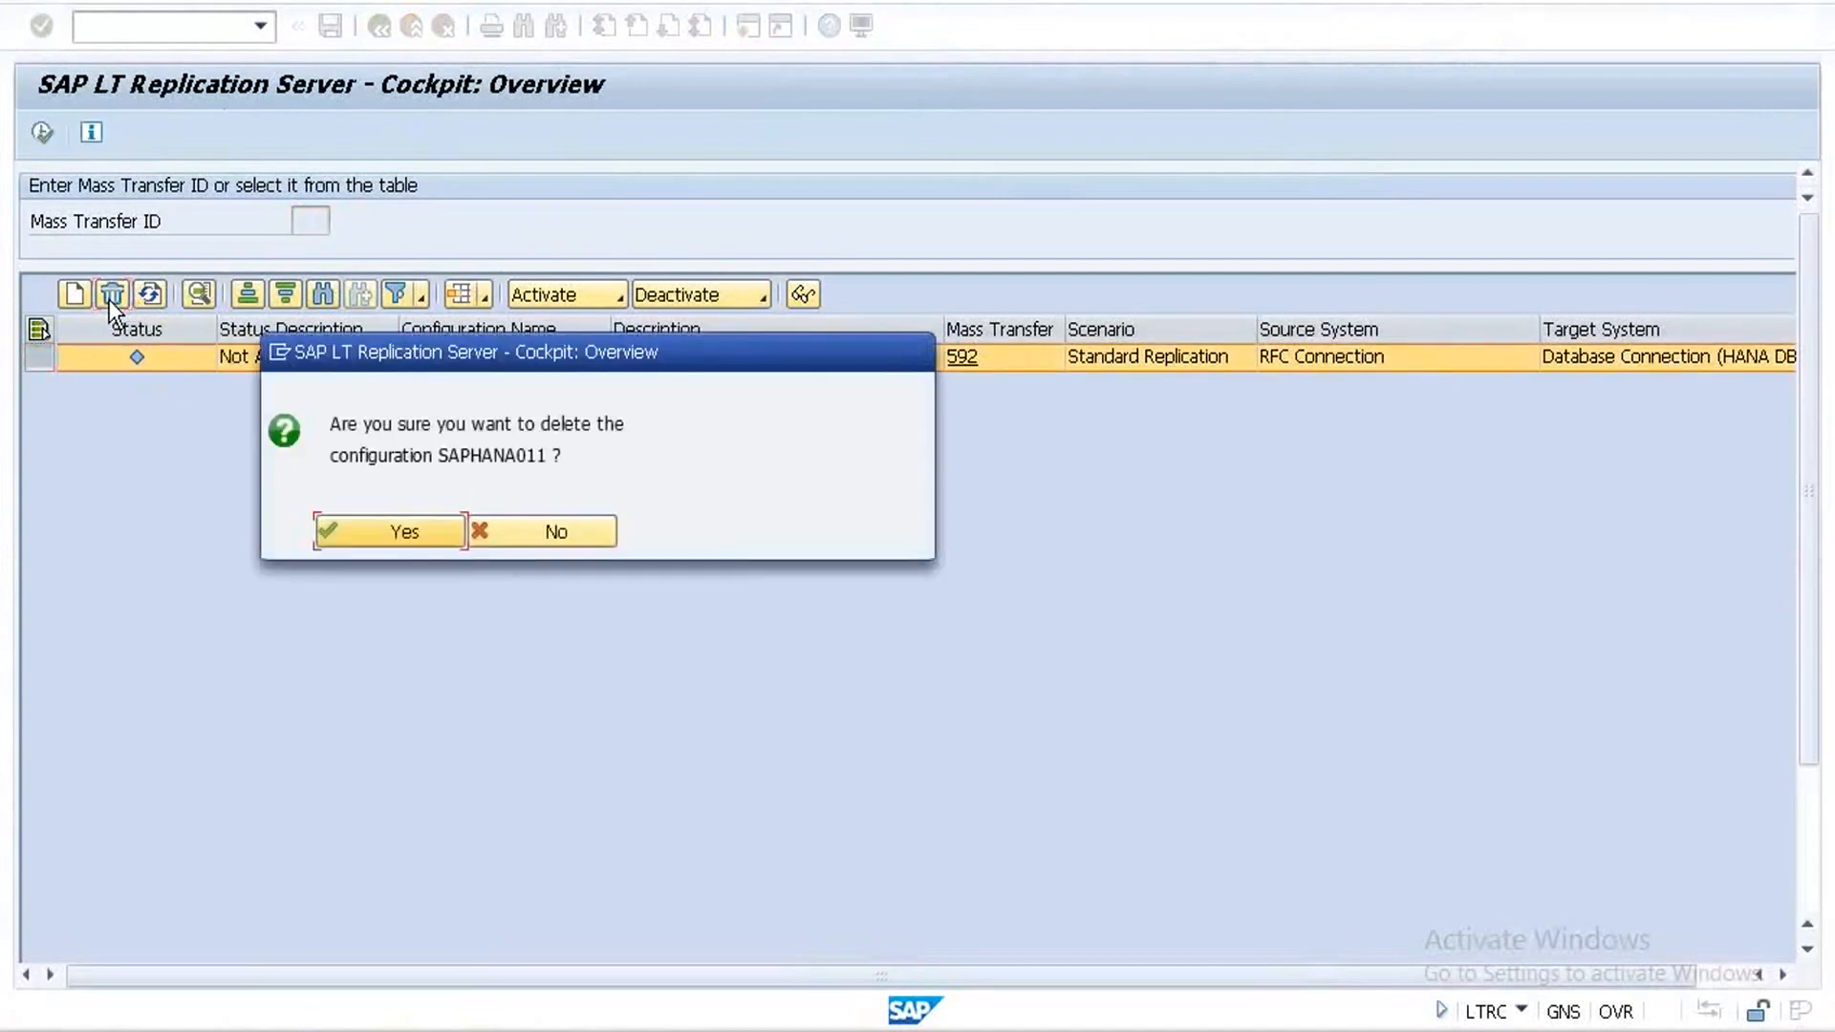
pyautogui.click(396, 534)
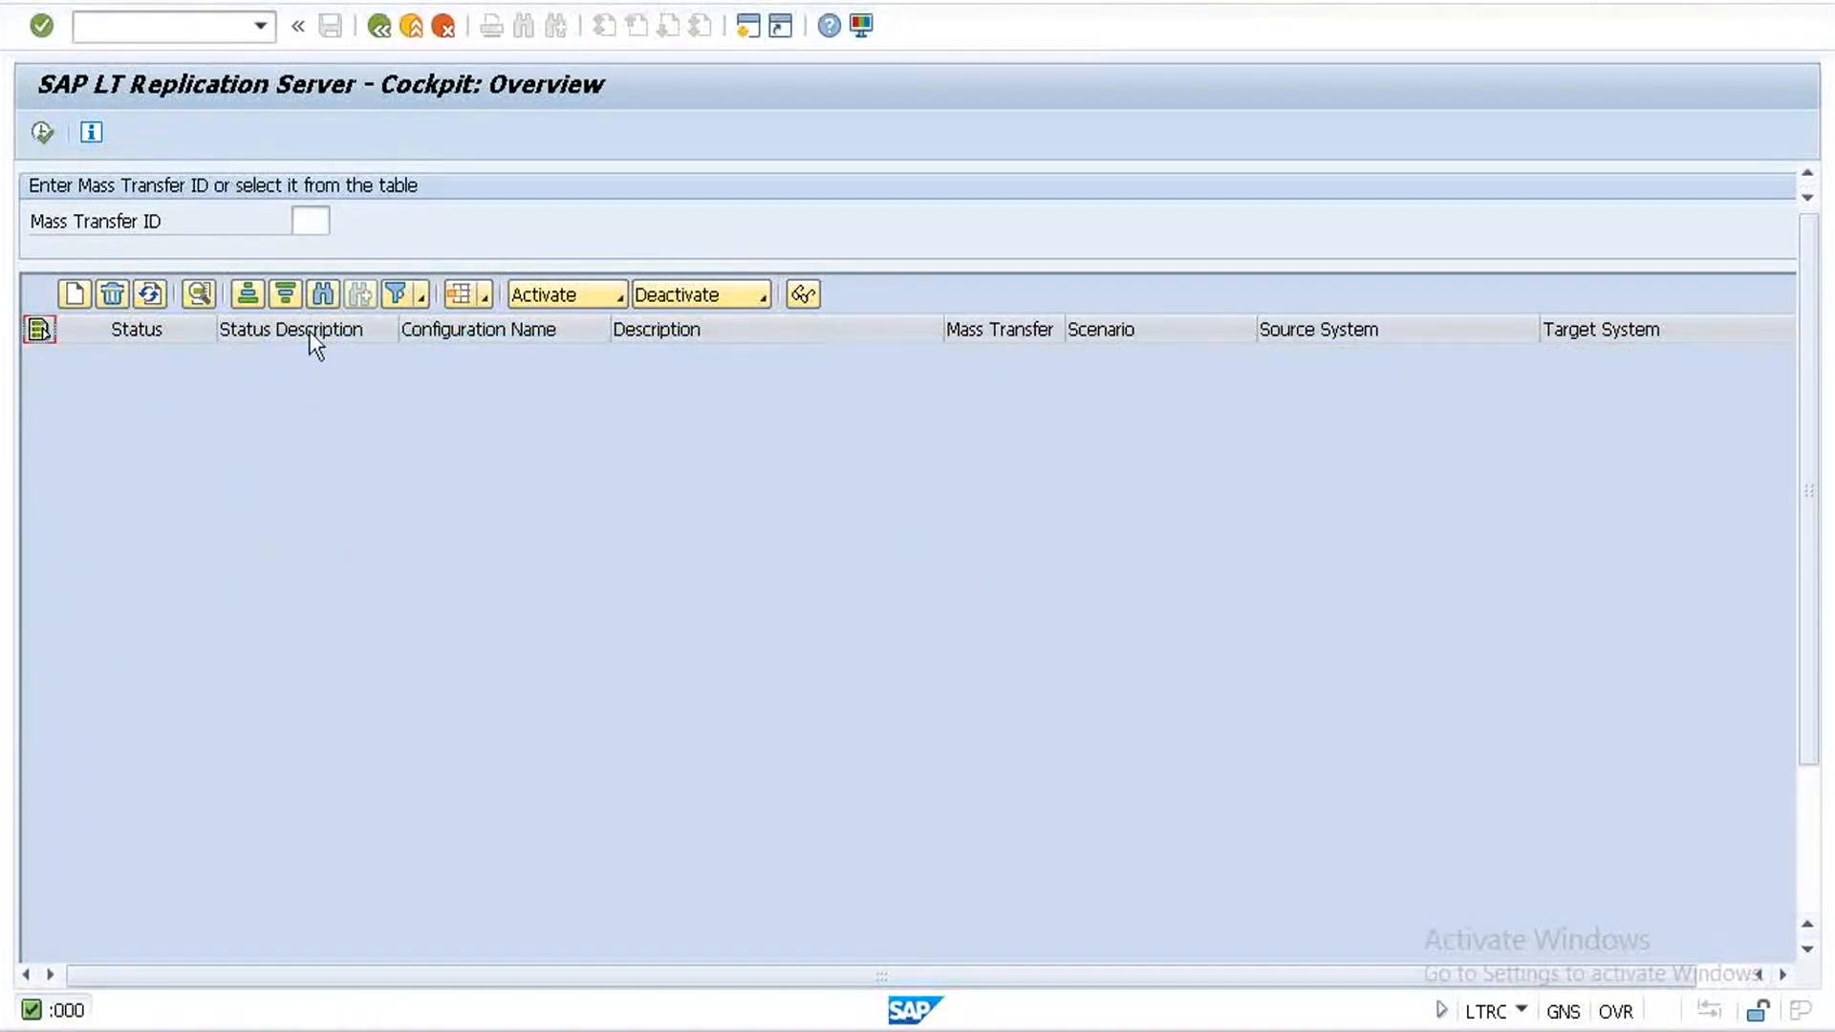
# - Create a new configuration with ECCSLTAP13 as both its name and description, and continue to the source system
pyautogui.click(80, 296)
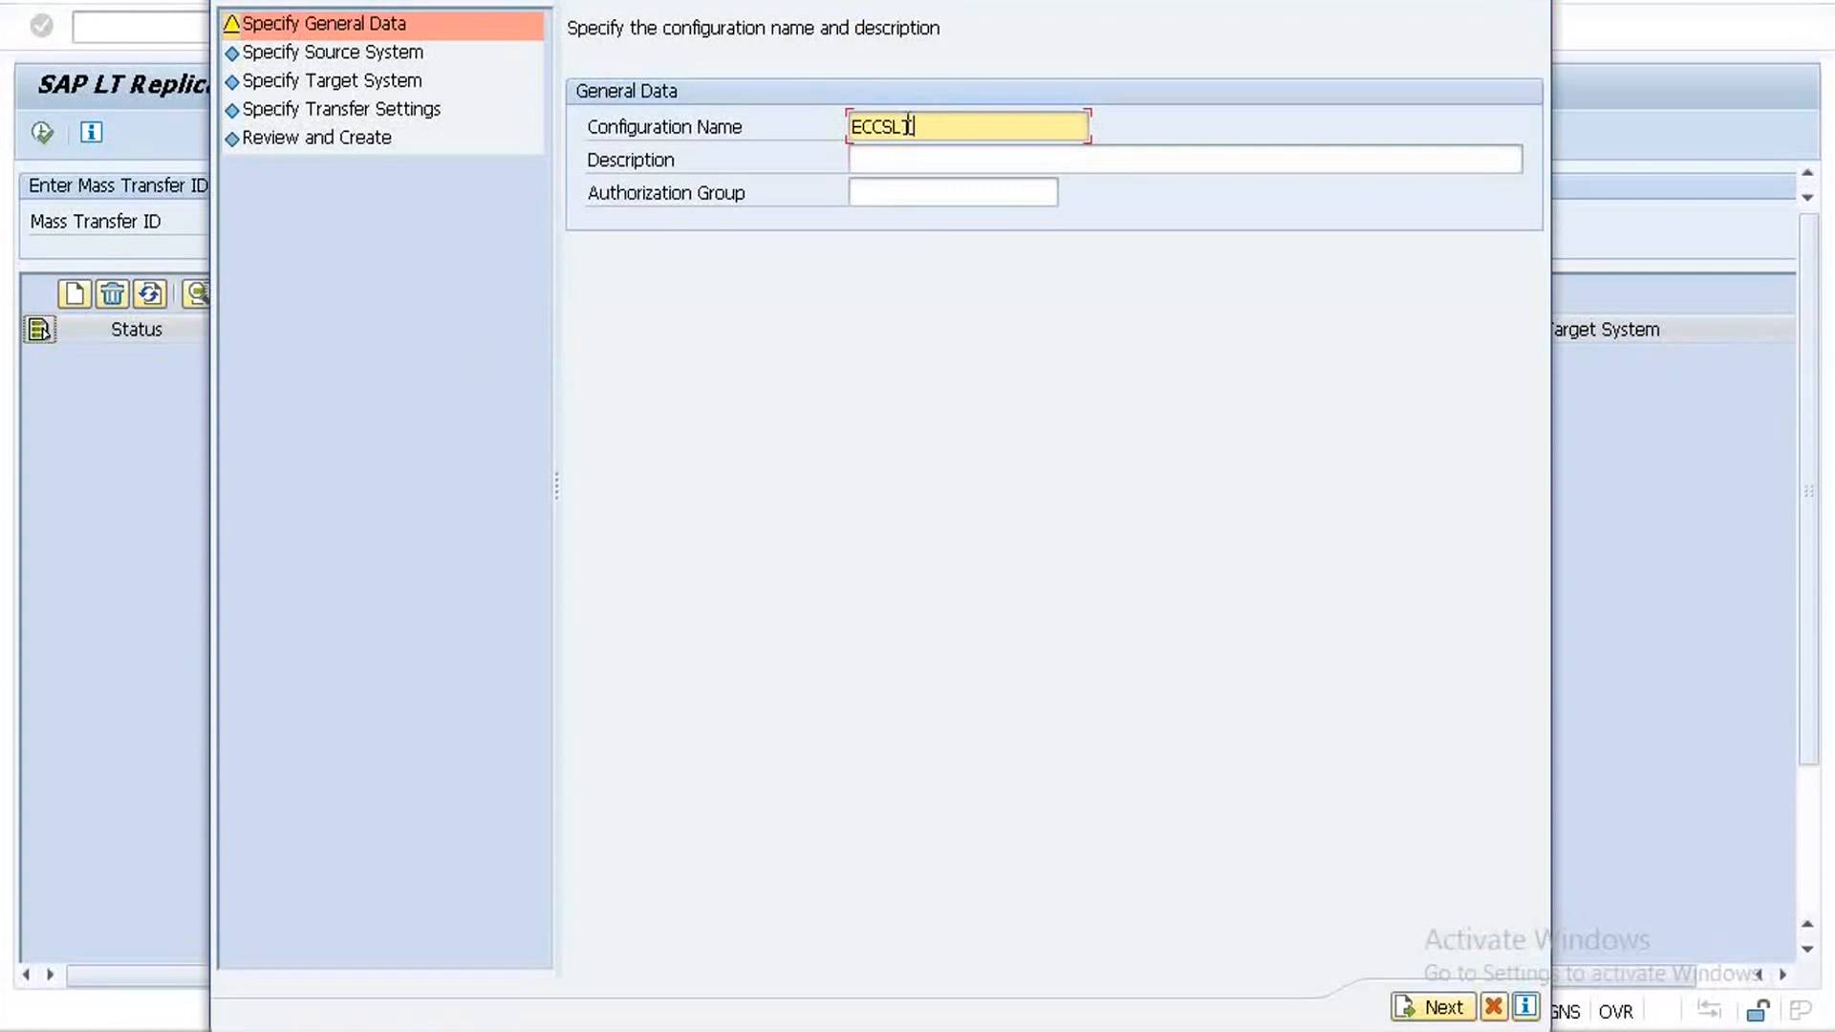
pyautogui.write('NA')
pyautogui.moveTo(1021, 119); pyautogui.dragTo(789, 134)
pyautogui.hotkey('ctrl', 'c')
pyautogui.click(870, 158)
pyautogui.hotkey('ctrl', 'v')
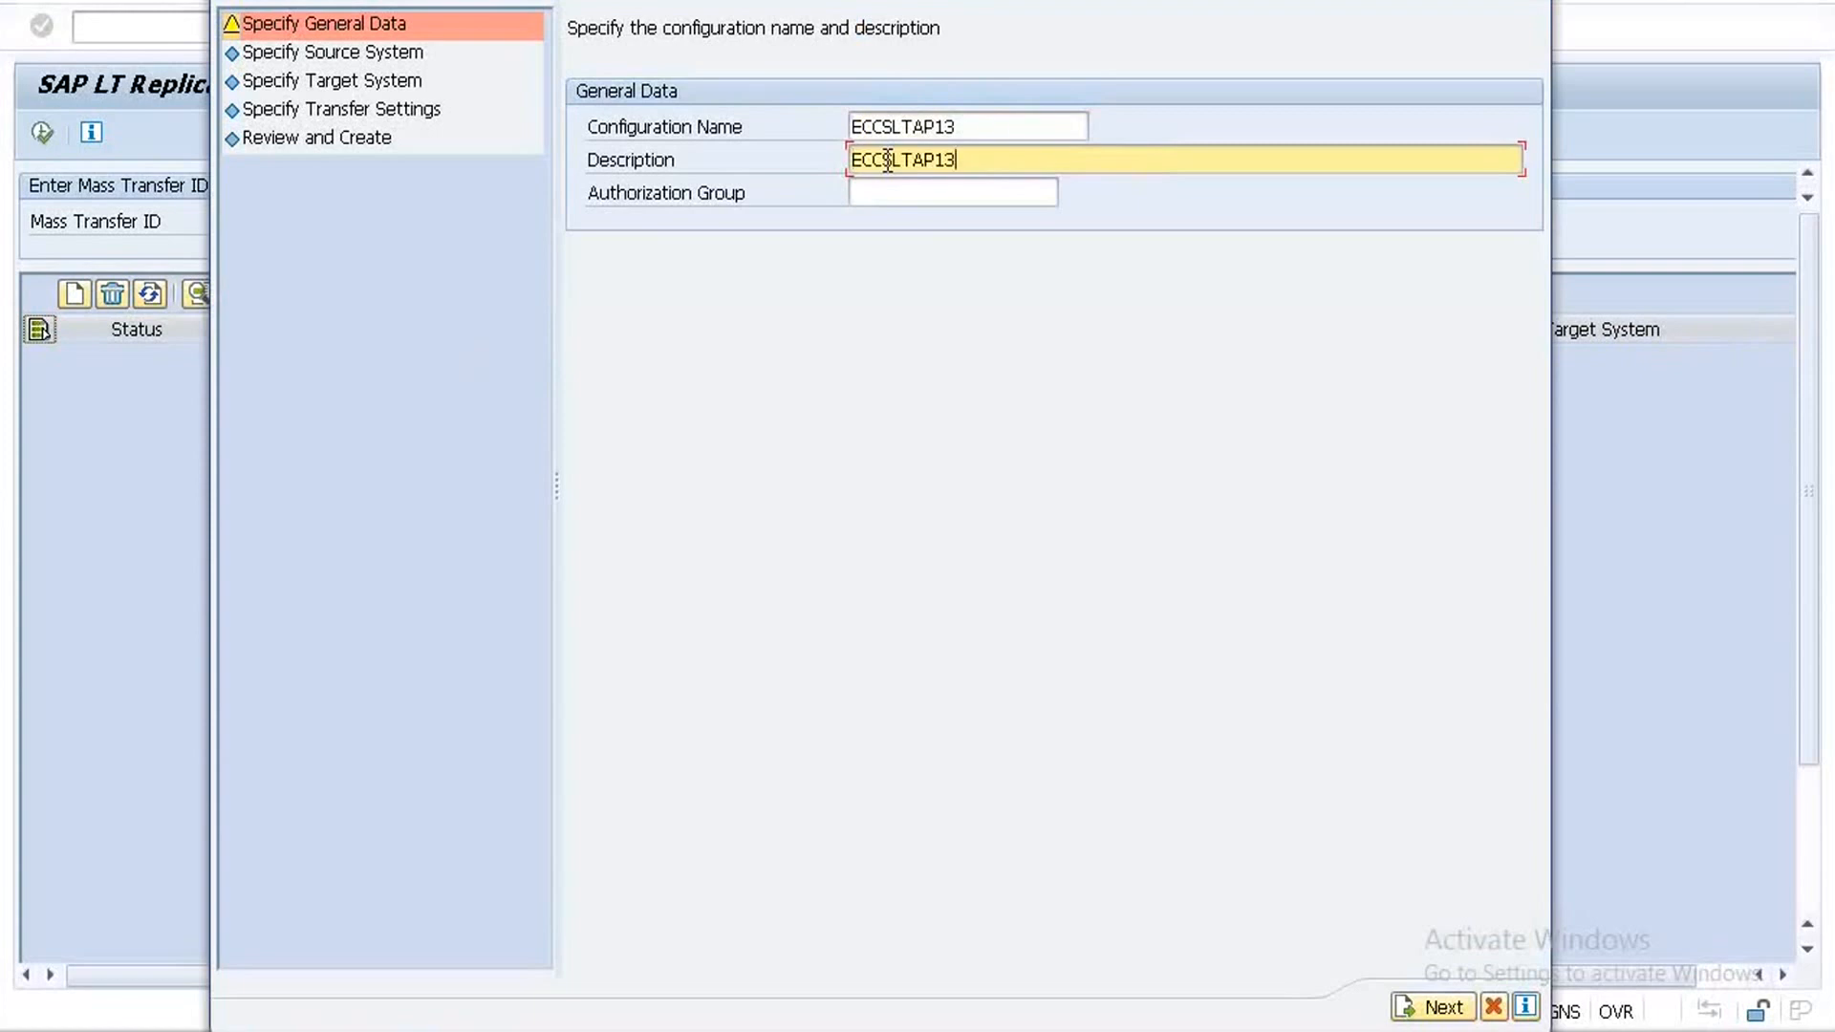
pyautogui.click(1447, 997)
pyautogui.click(1429, 1006)
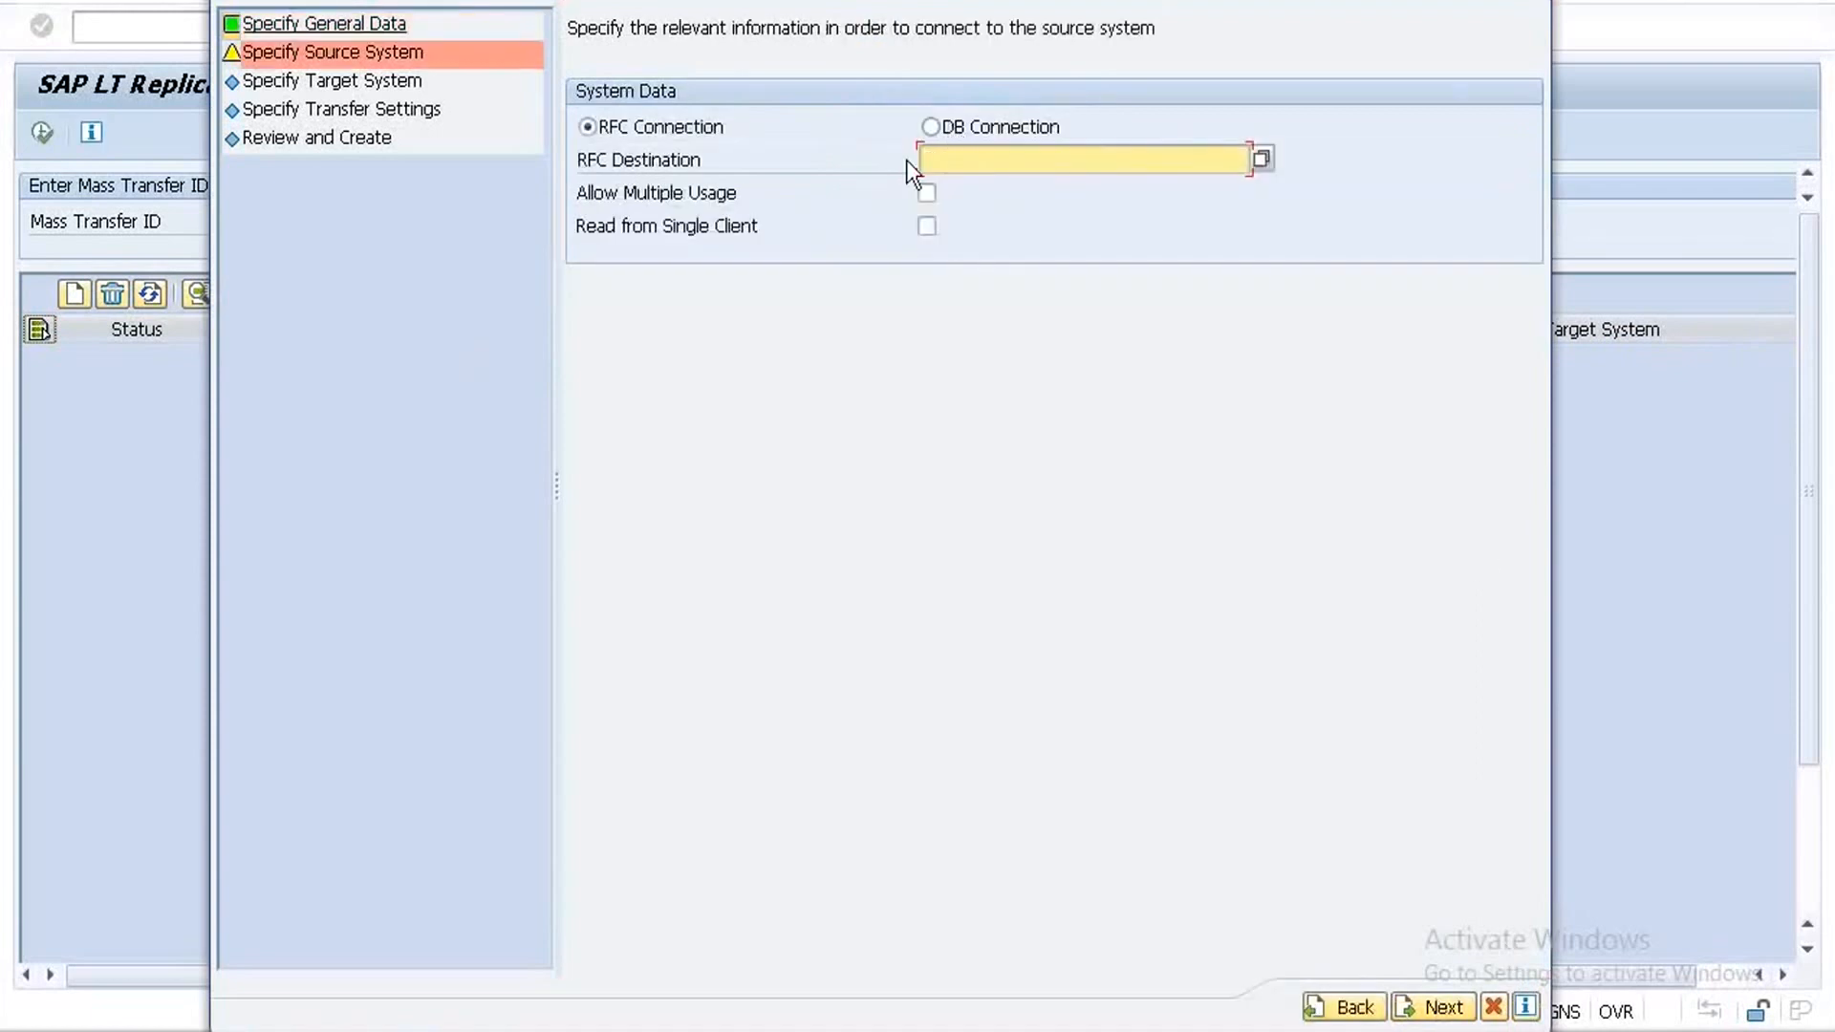
# - Set the source system's RFC destination to ECCSLTAP13 and continue to the target system
pyautogui.click(931, 165)
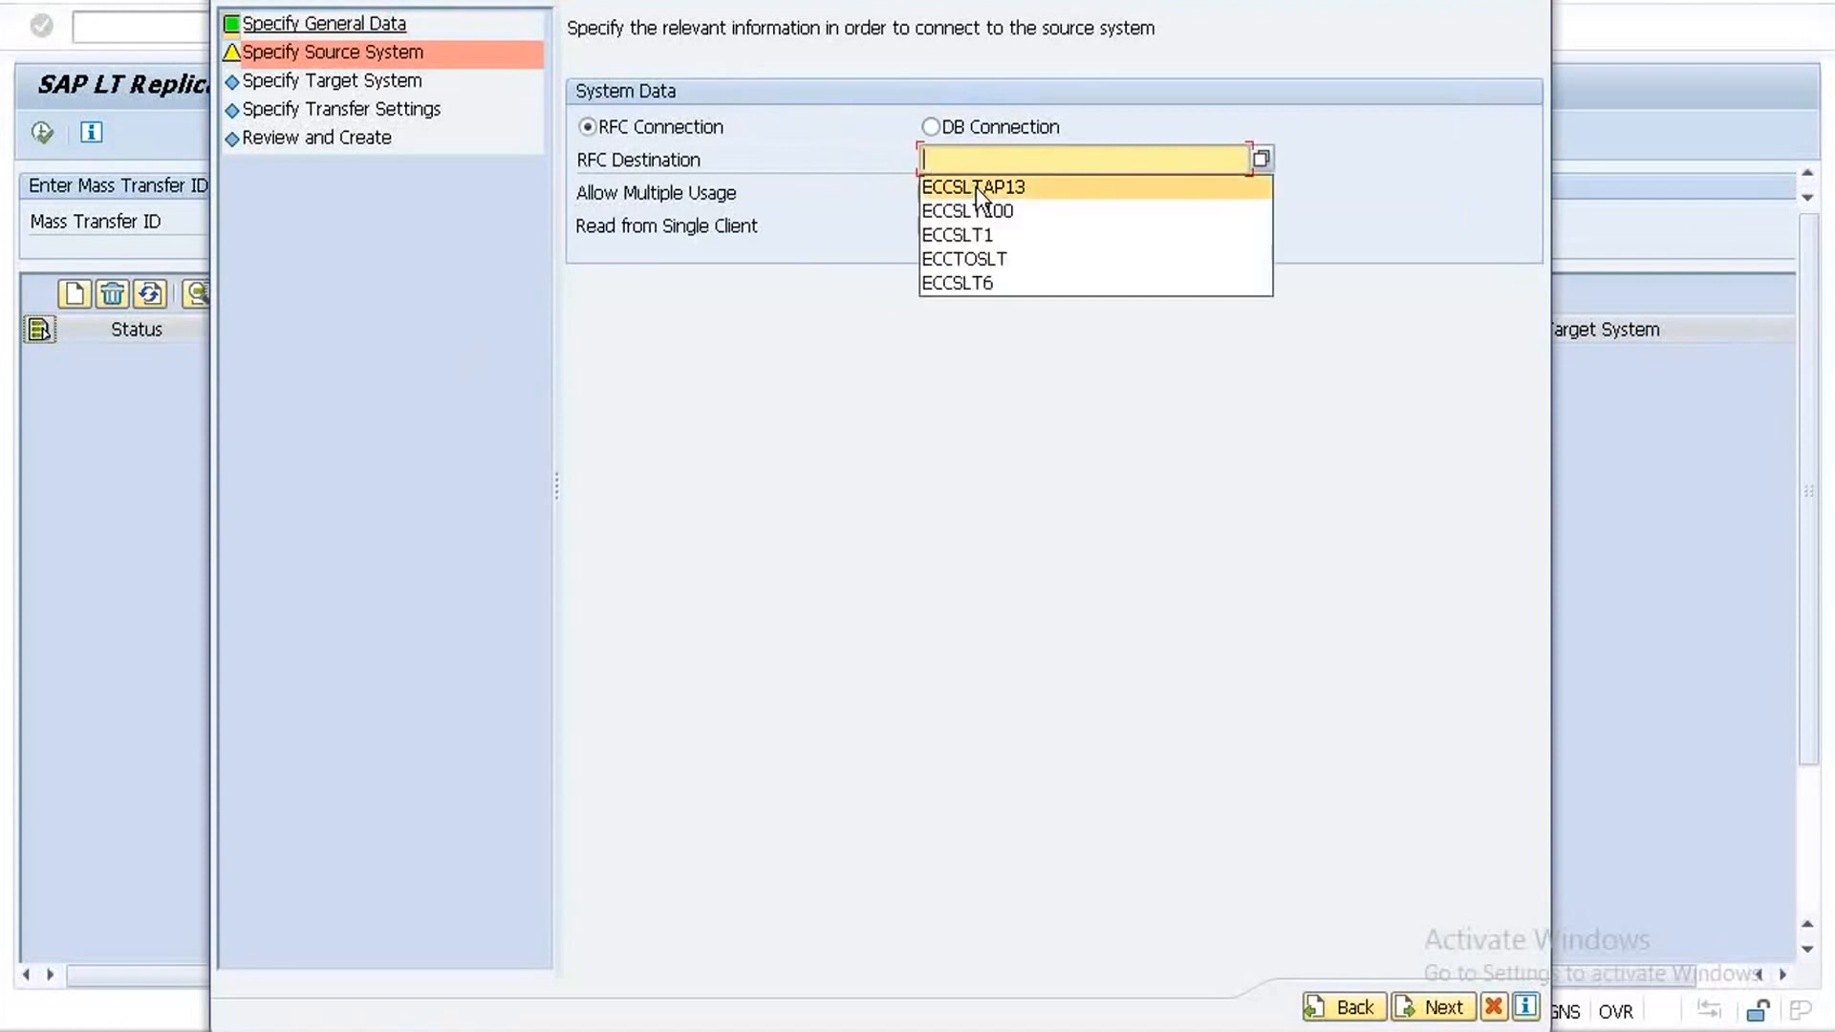
pyautogui.click(977, 188)
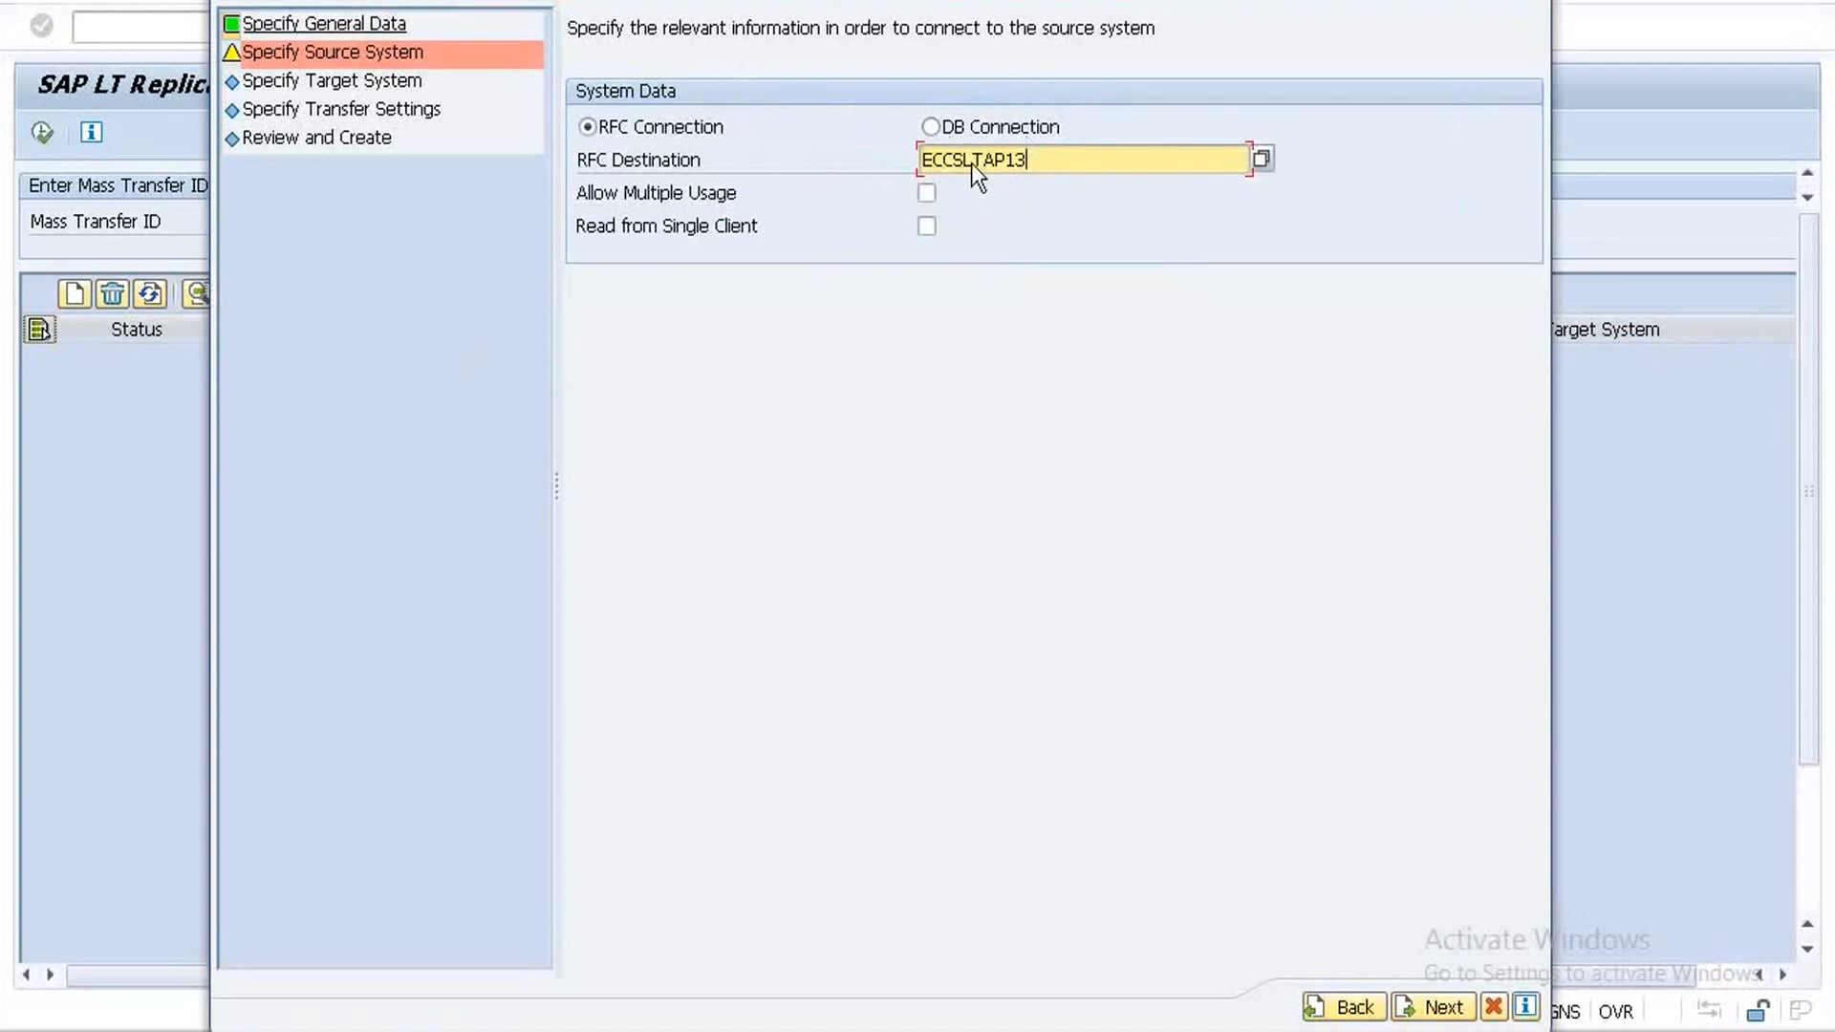
pyautogui.click(1436, 1009)
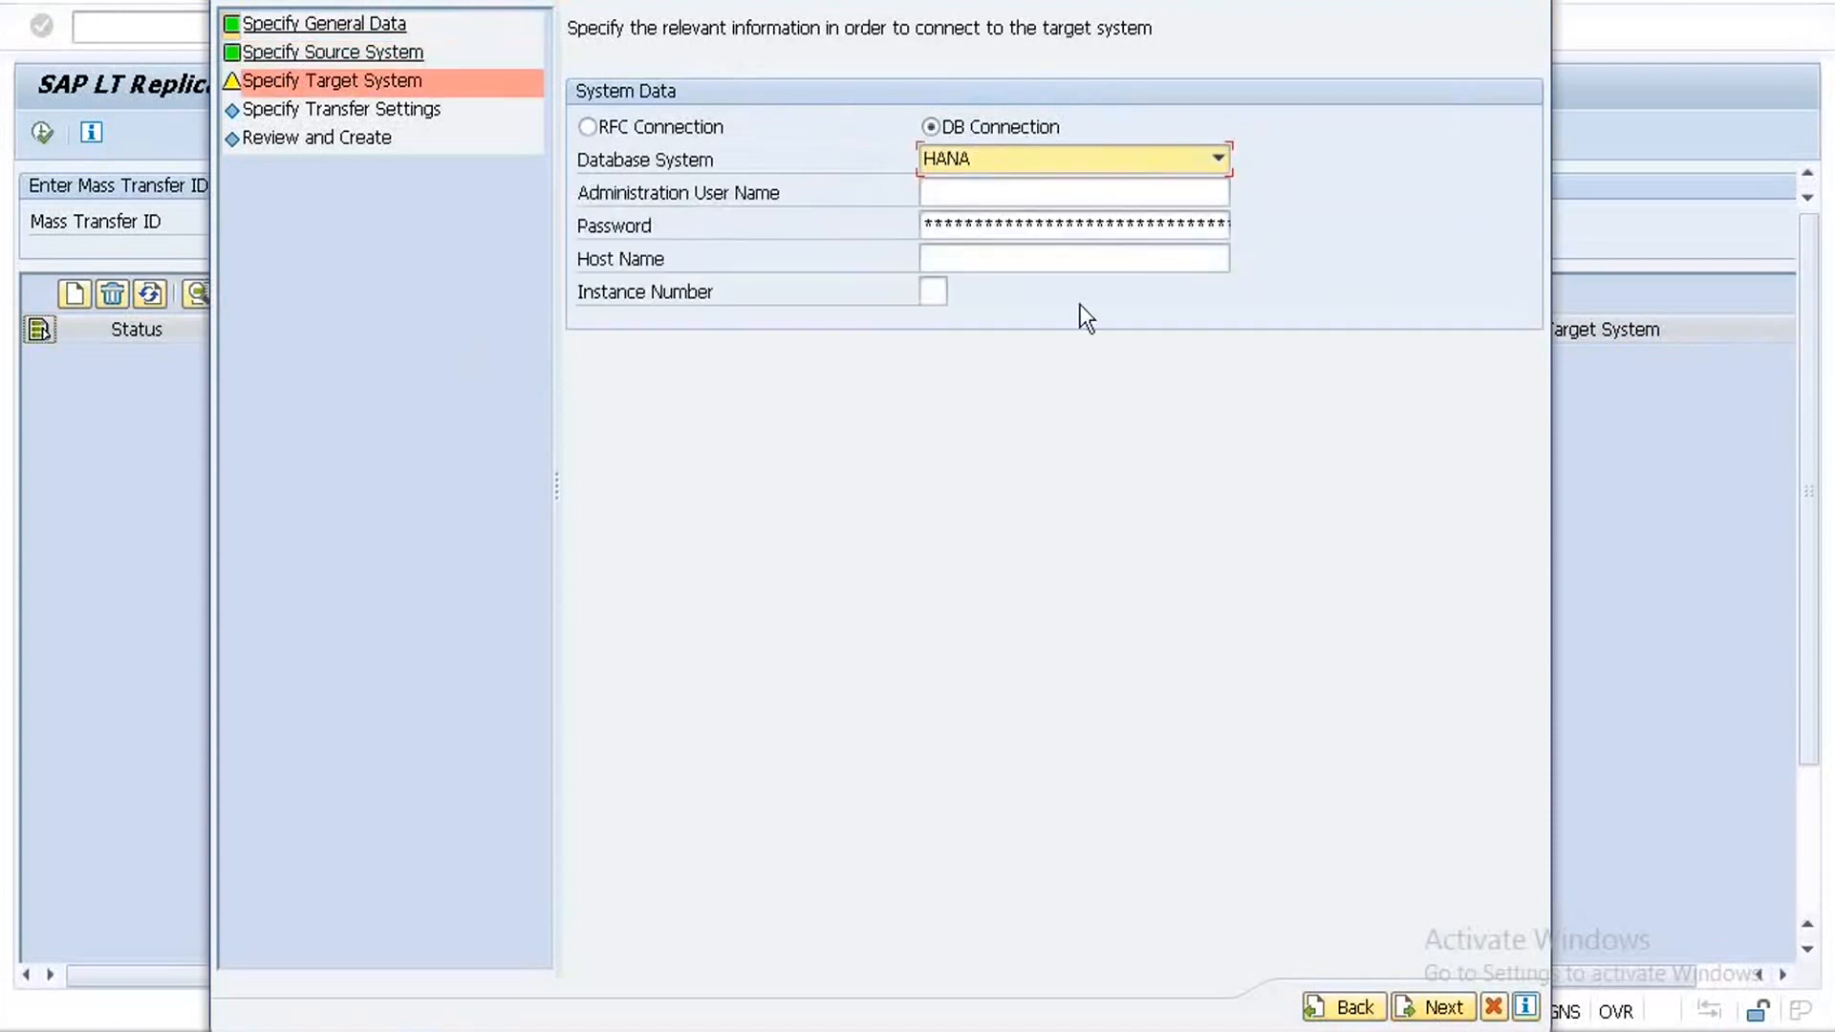
# - Fill in the HANA target with administration user SYSTEM, the account password, host name saphana and instance number 00
pyautogui.click(970, 192)
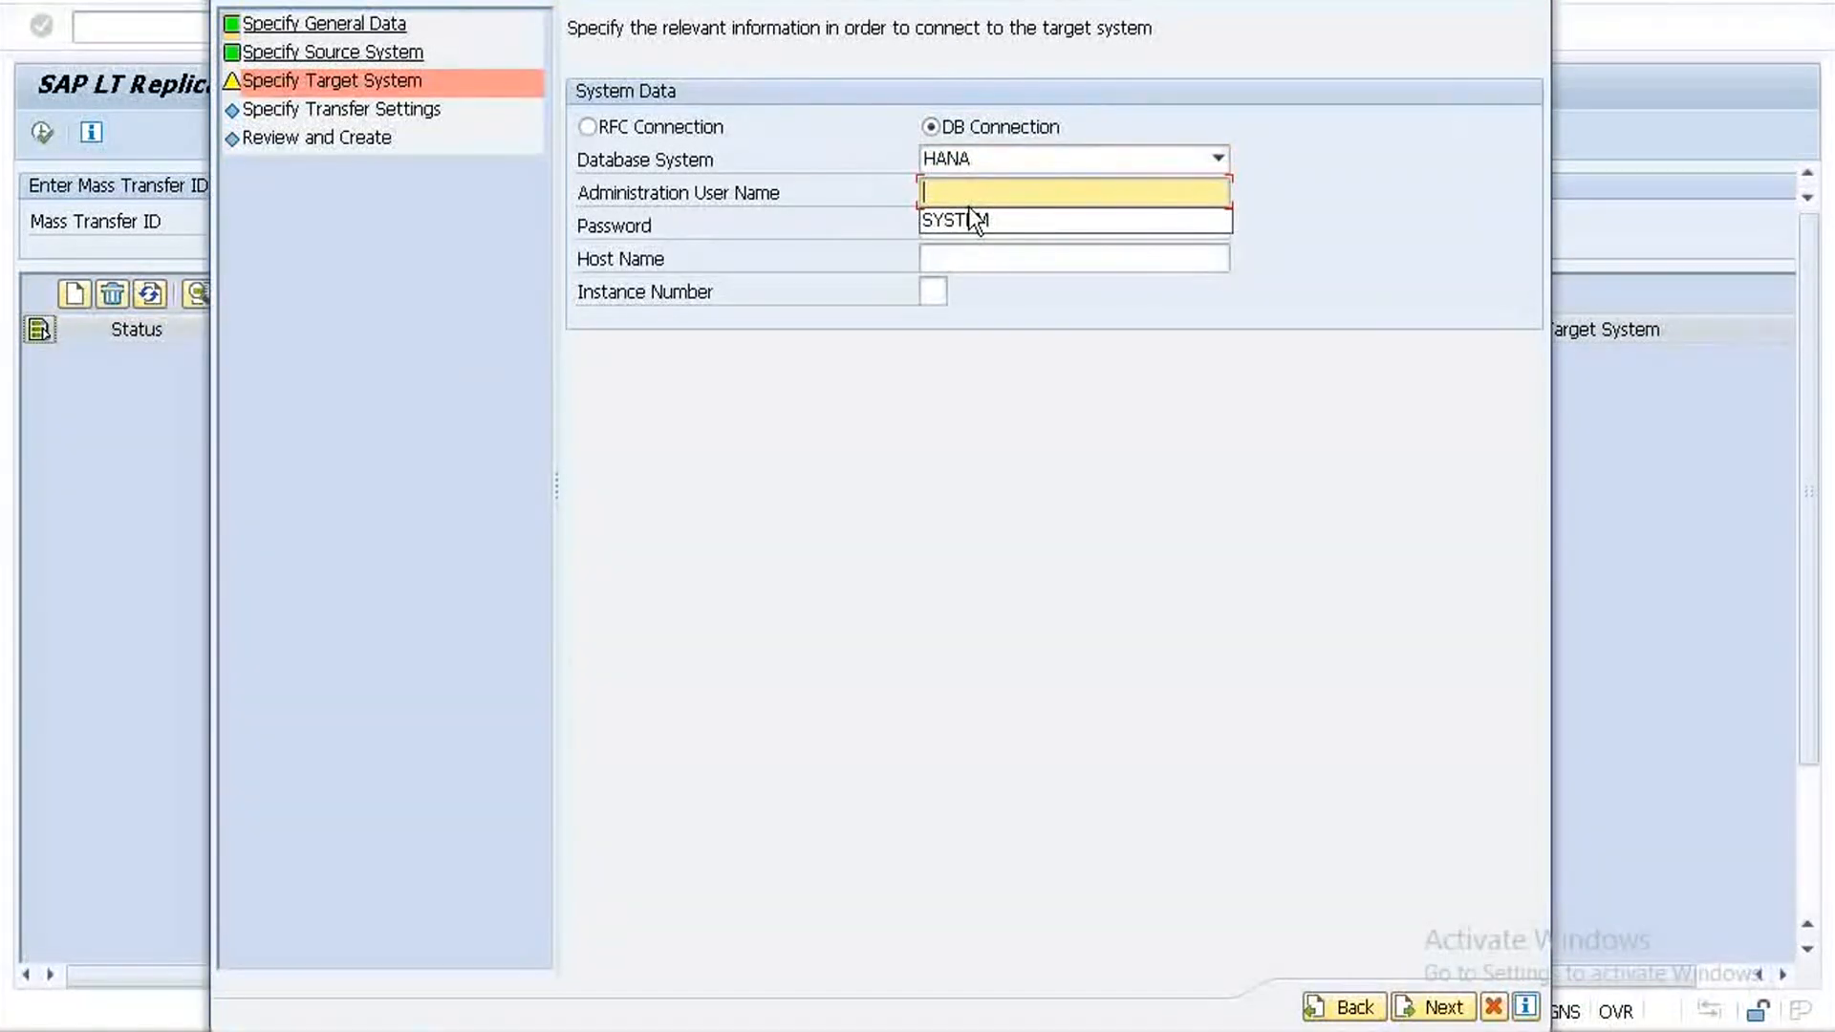
pyautogui.click(968, 221)
pyautogui.press('Tab')
pyautogui.write('********')
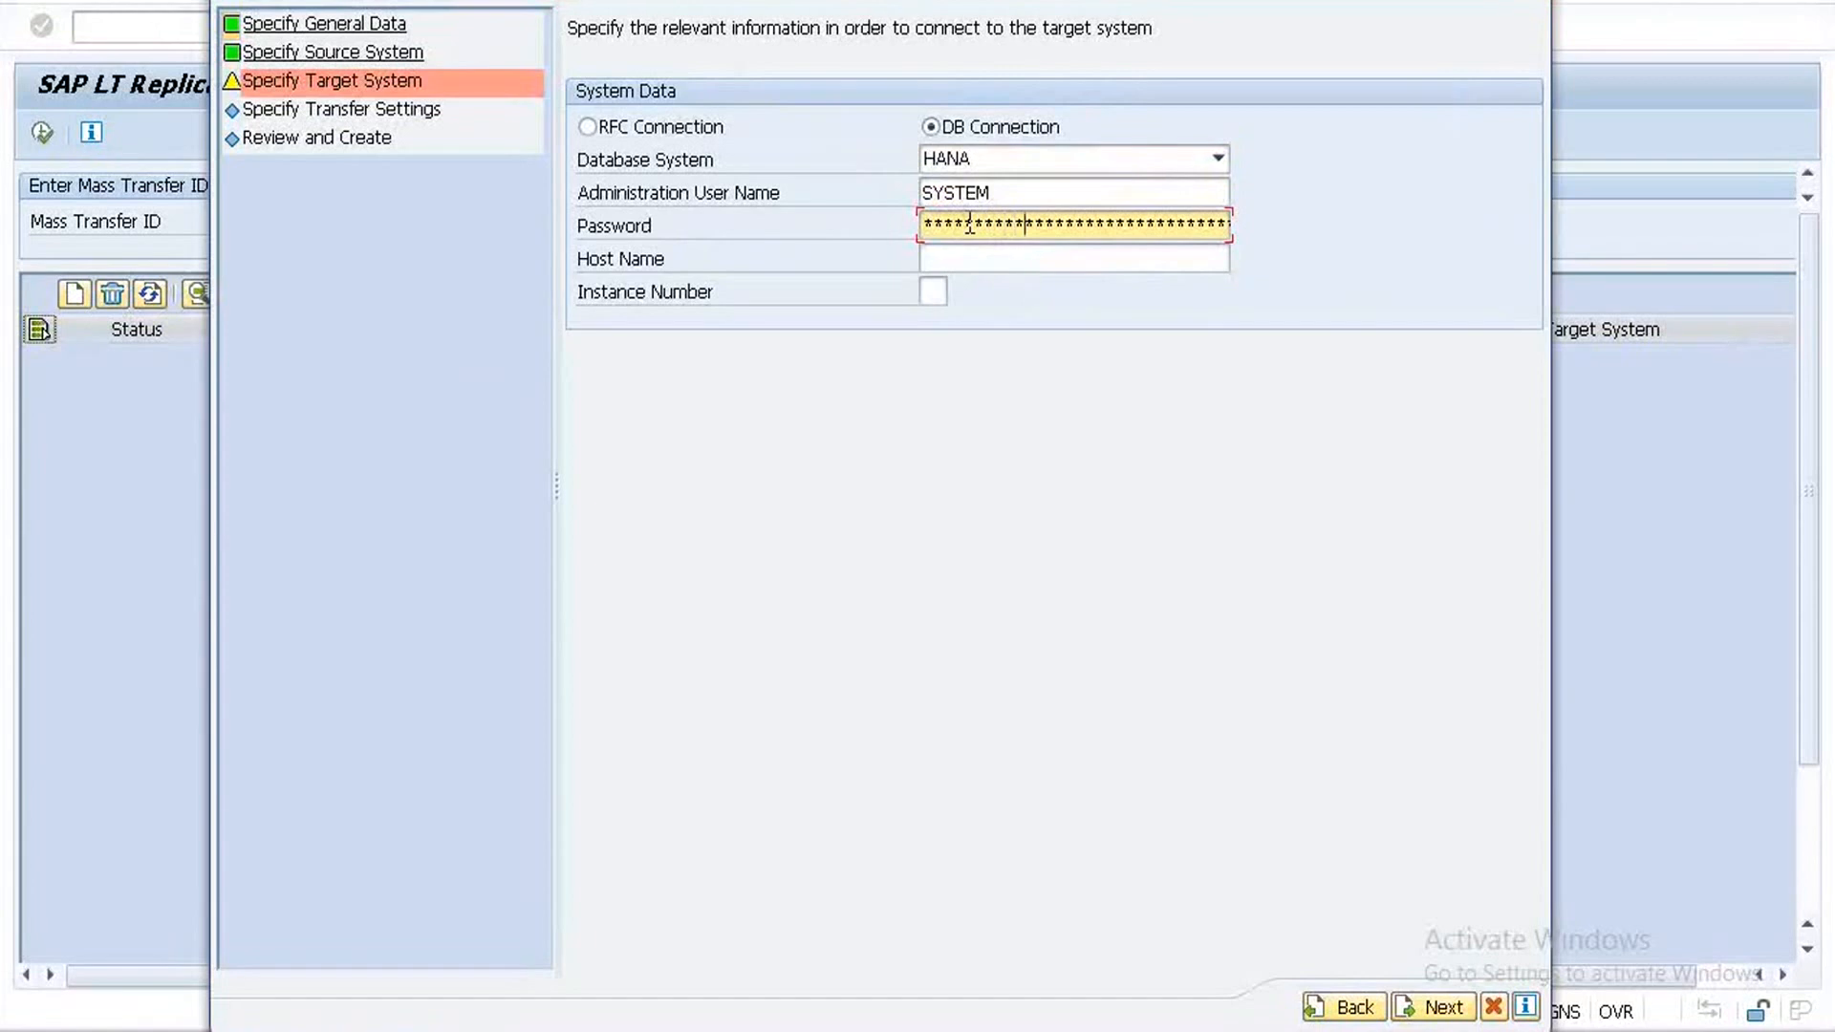
pyautogui.click(1009, 253)
pyautogui.write('saphana')
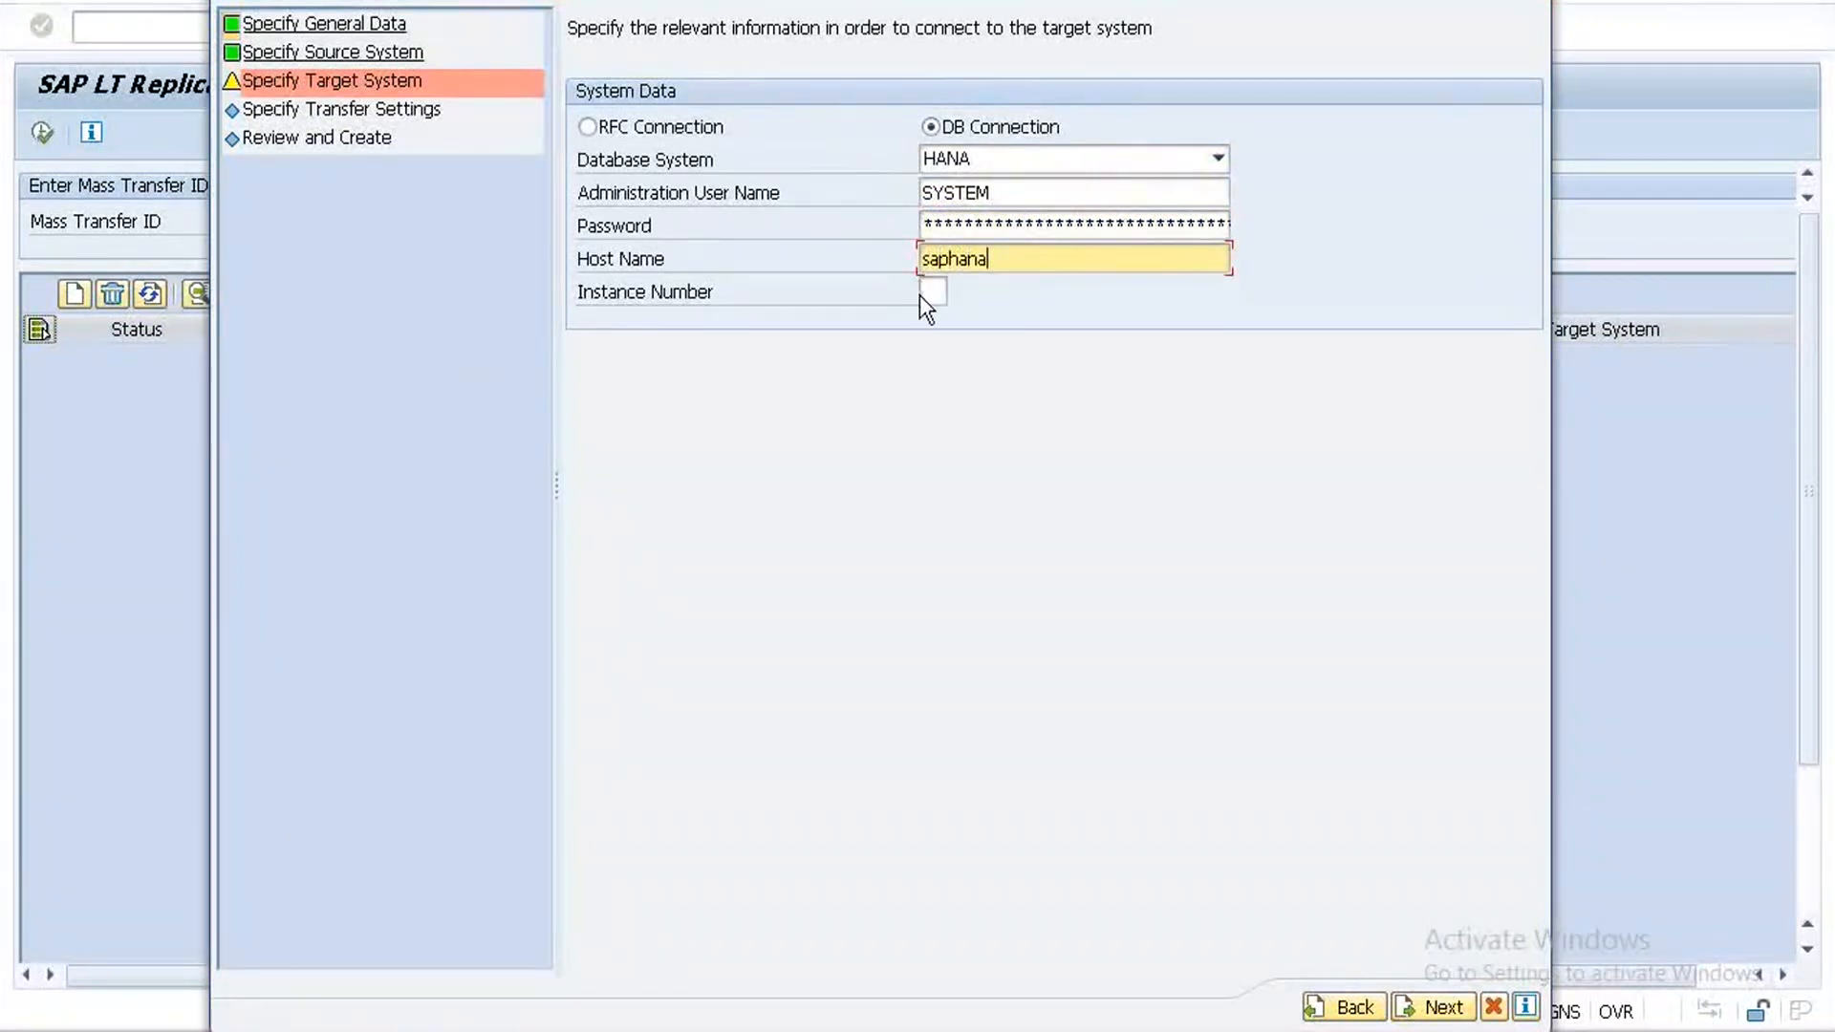
pyautogui.click(923, 292)
pyautogui.write('00')
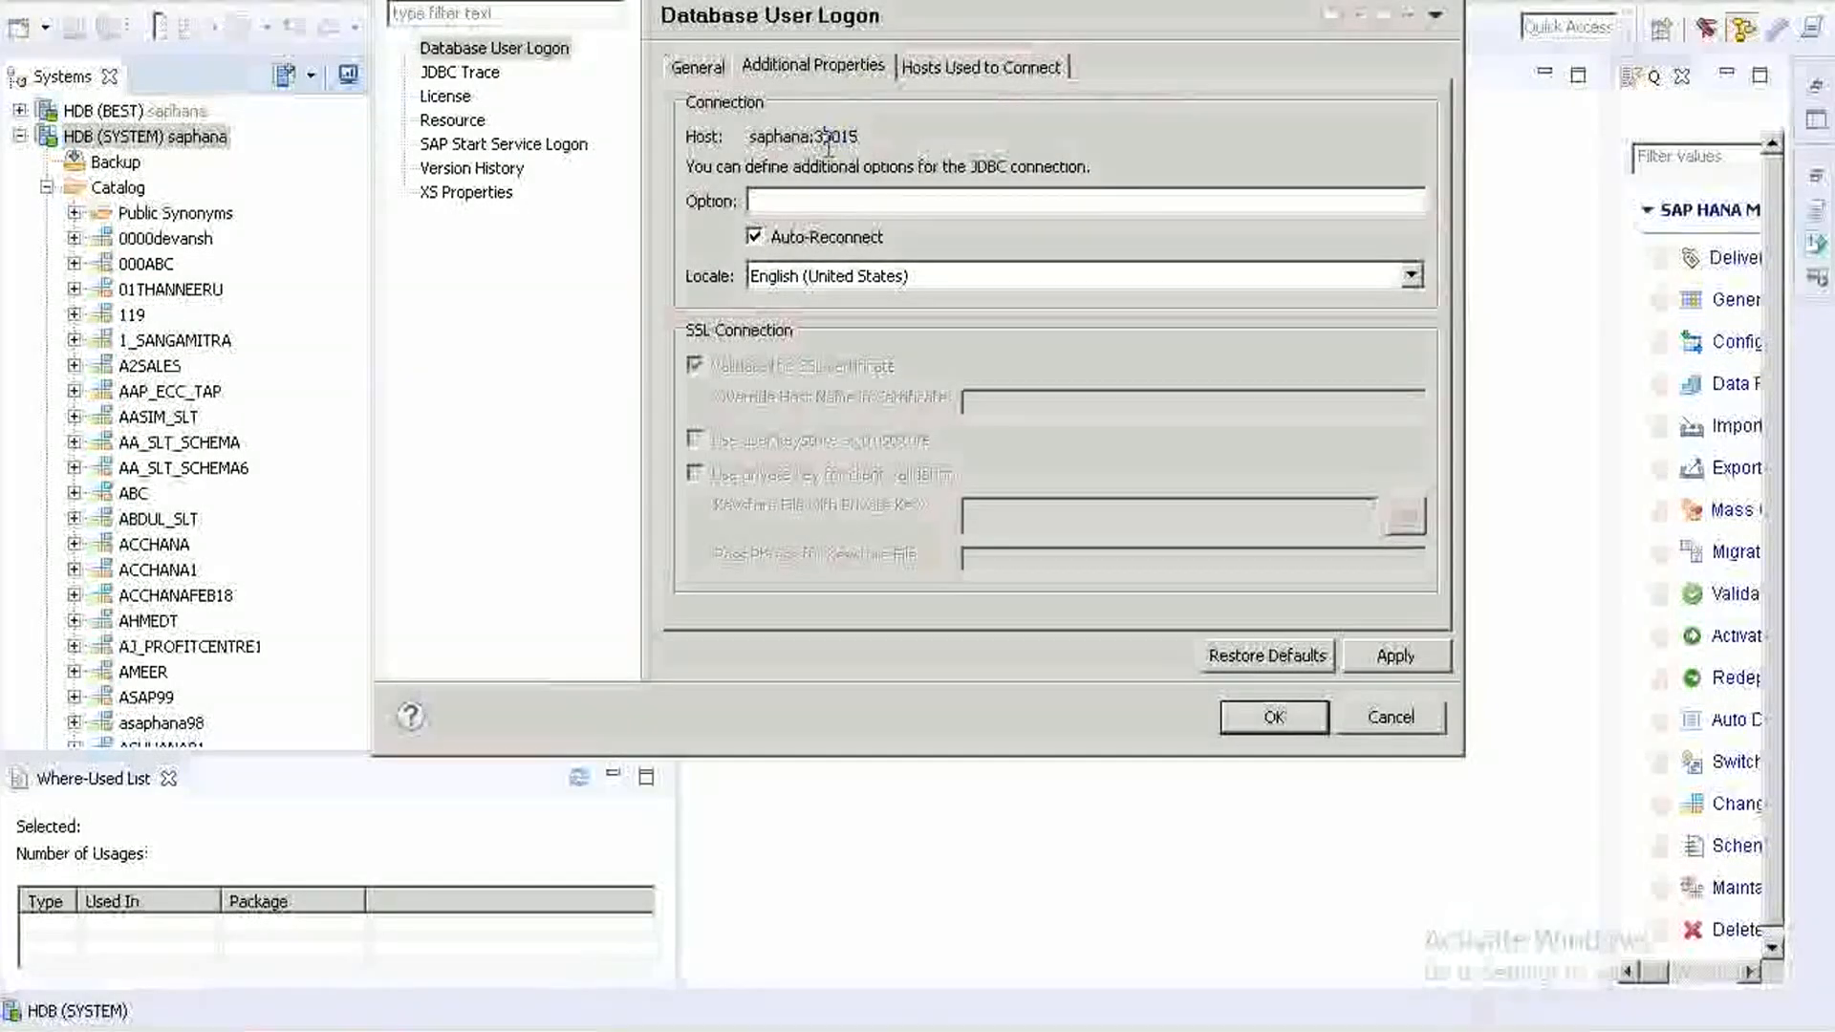
# - Switch to HANA Studio and examine the host and port in the SYSTEM connection's additional logon properties for the instance number
pyautogui.moveTo(841, 139)
pyautogui.mouseDown()
pyautogui.moveTo(816, 139)
pyautogui.moveTo(863, 138)
pyautogui.mouseUp()
pyautogui.click(843, 138)
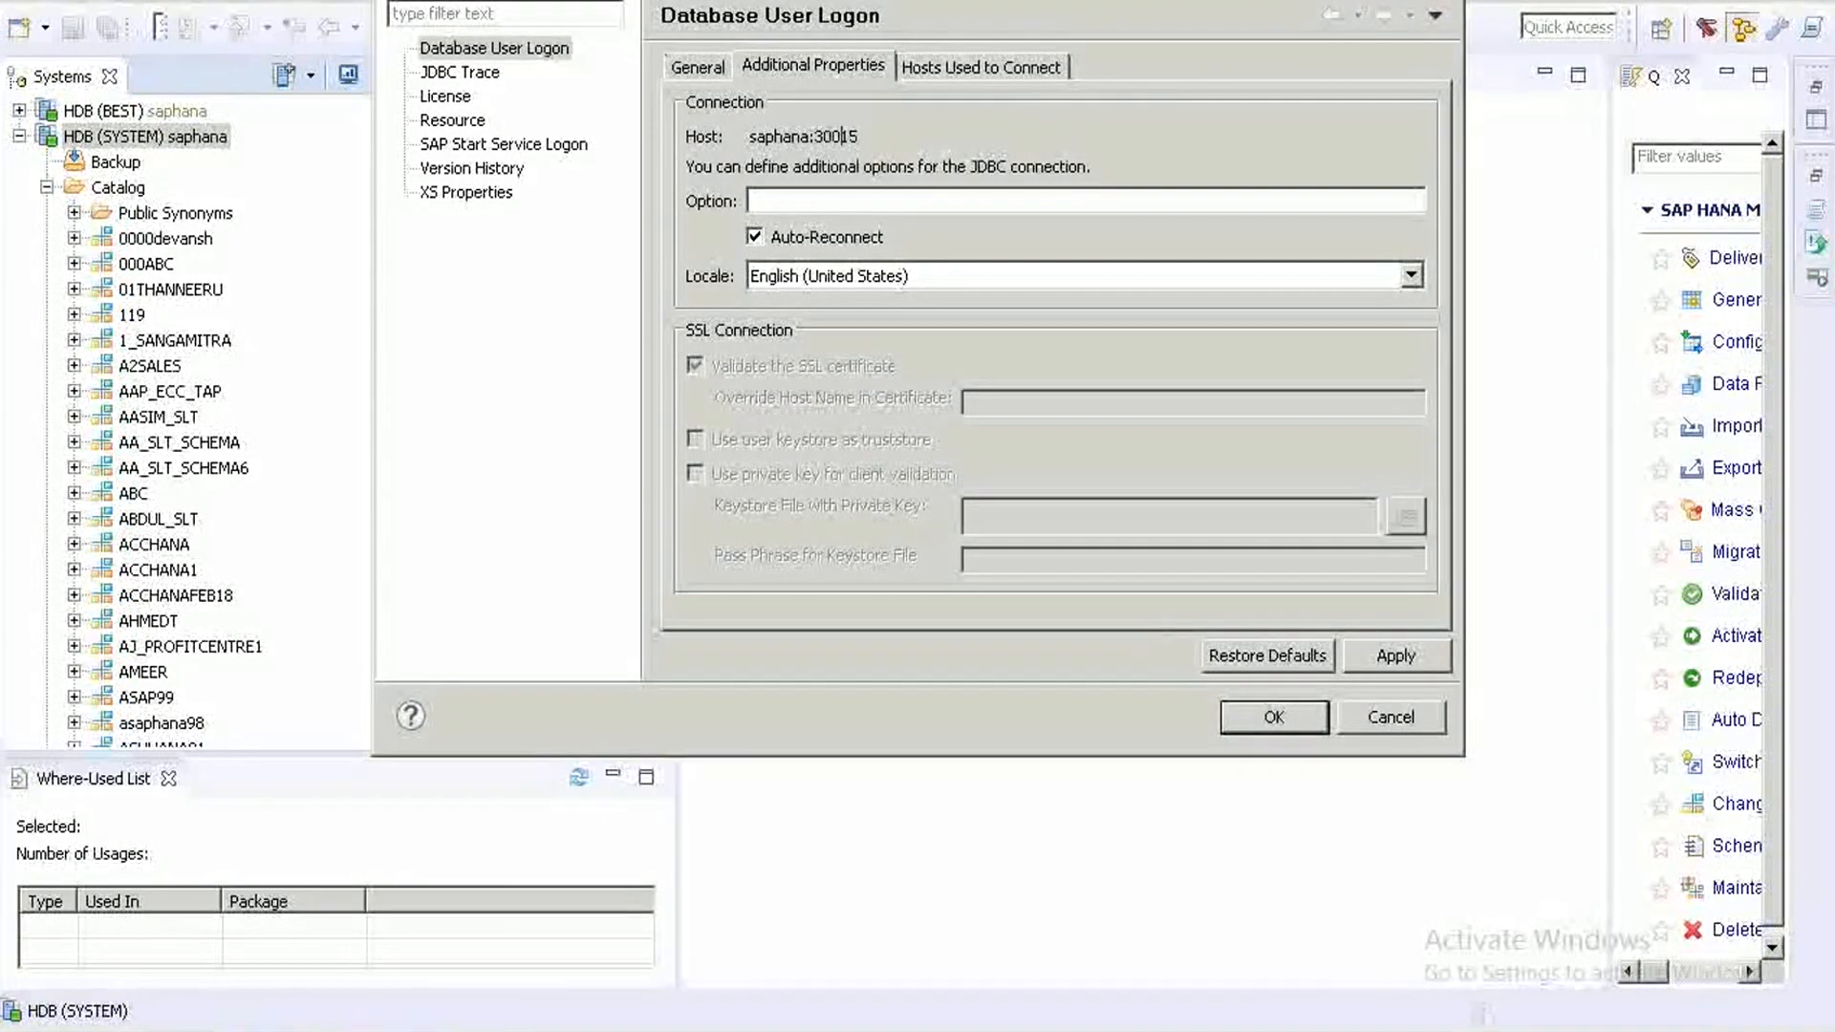
pyautogui.moveTo(268, 1031)
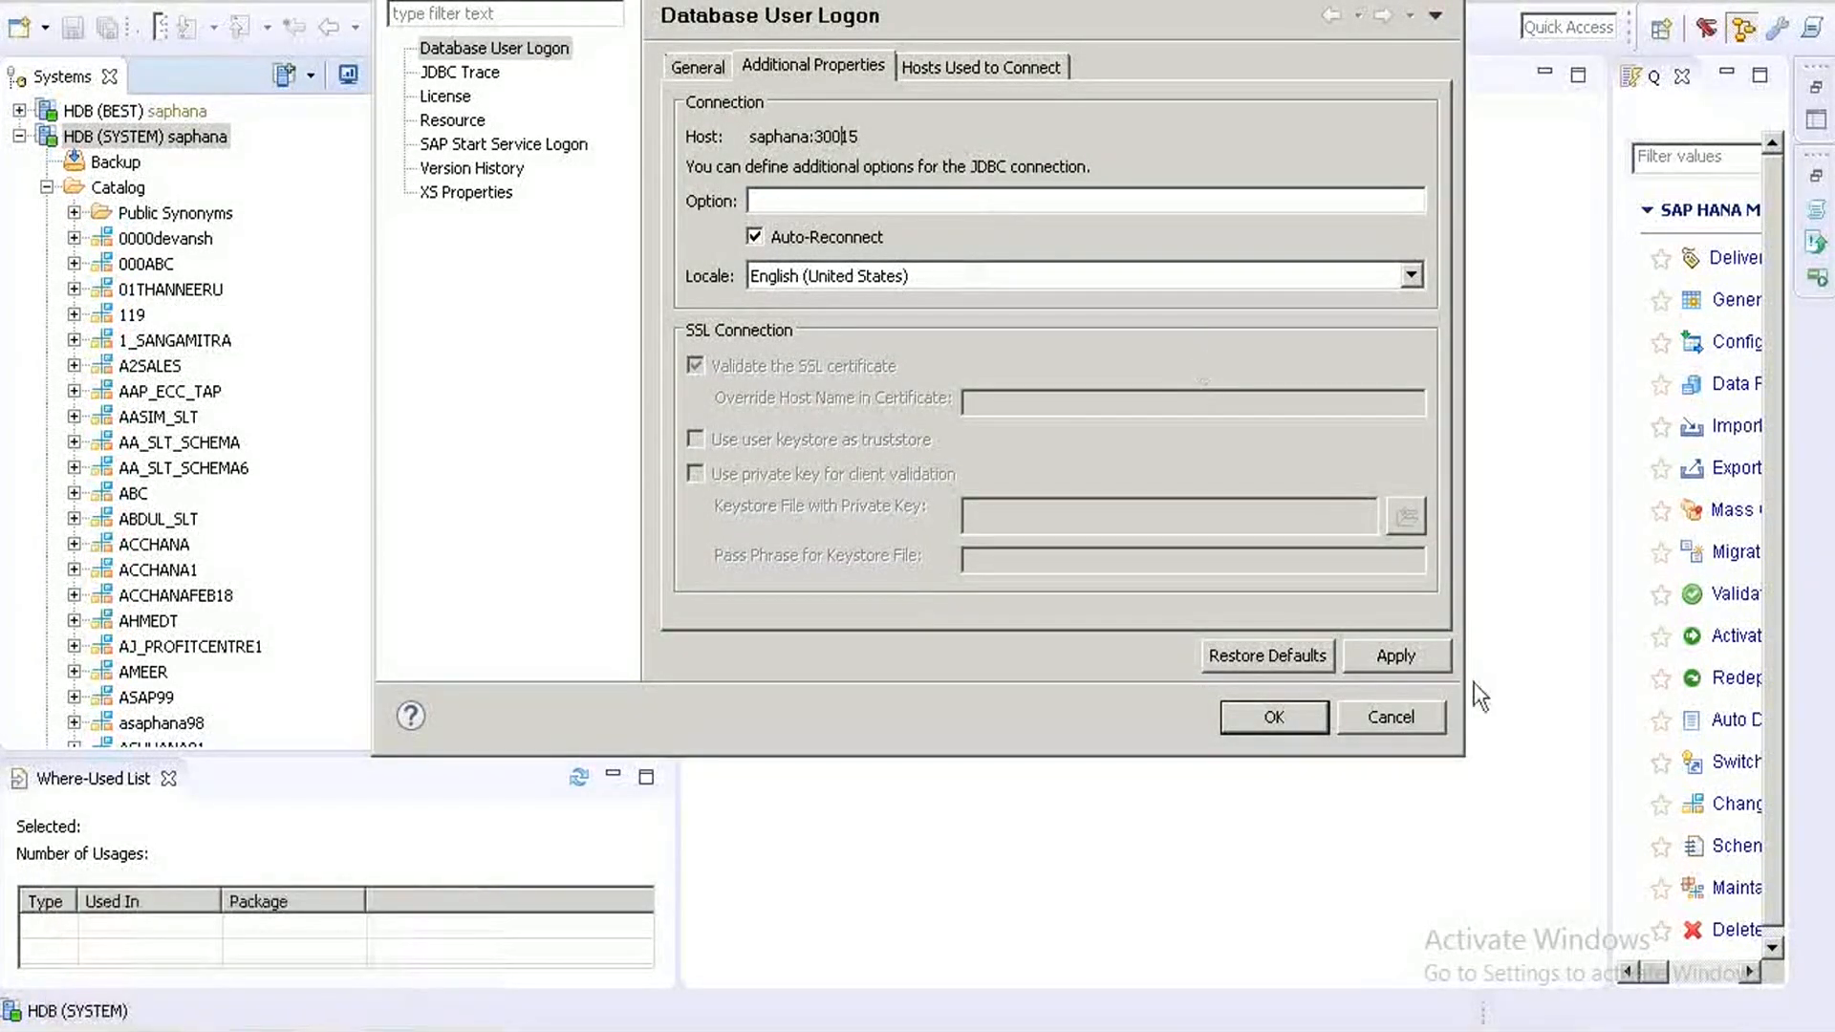
pyautogui.click(1403, 727)
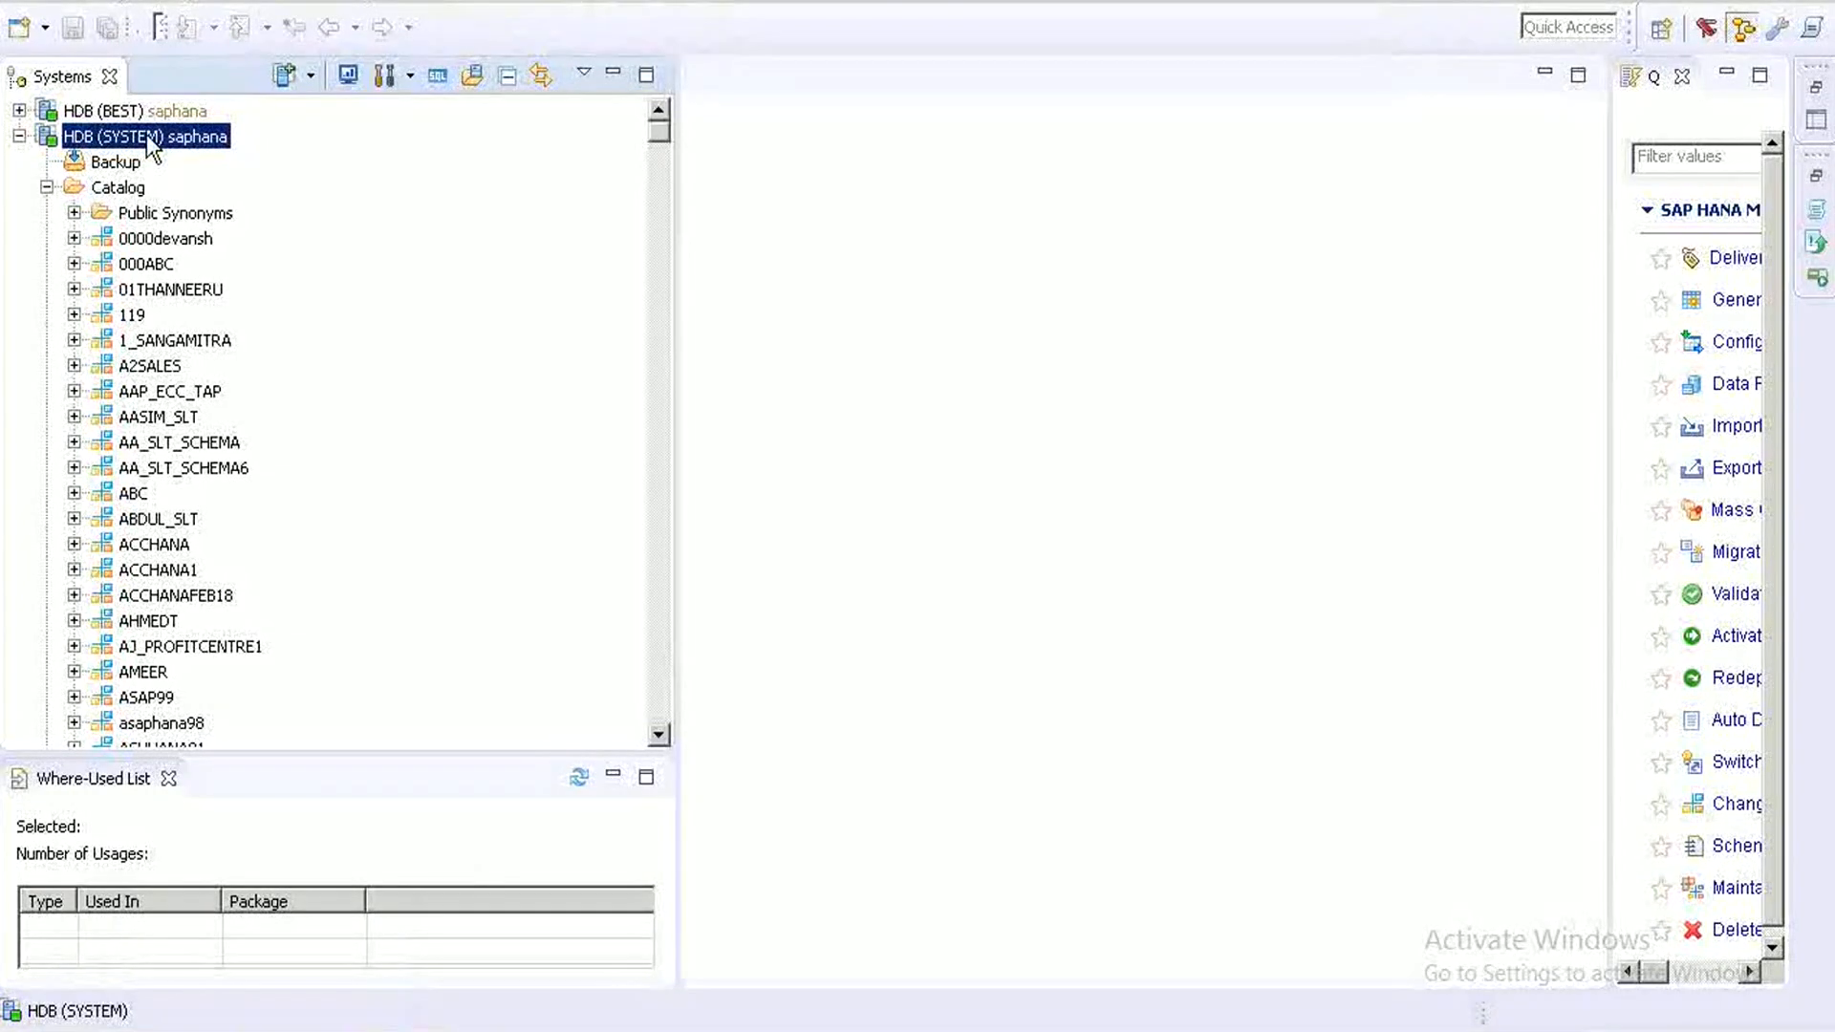
pyautogui.rightClick(150, 146)
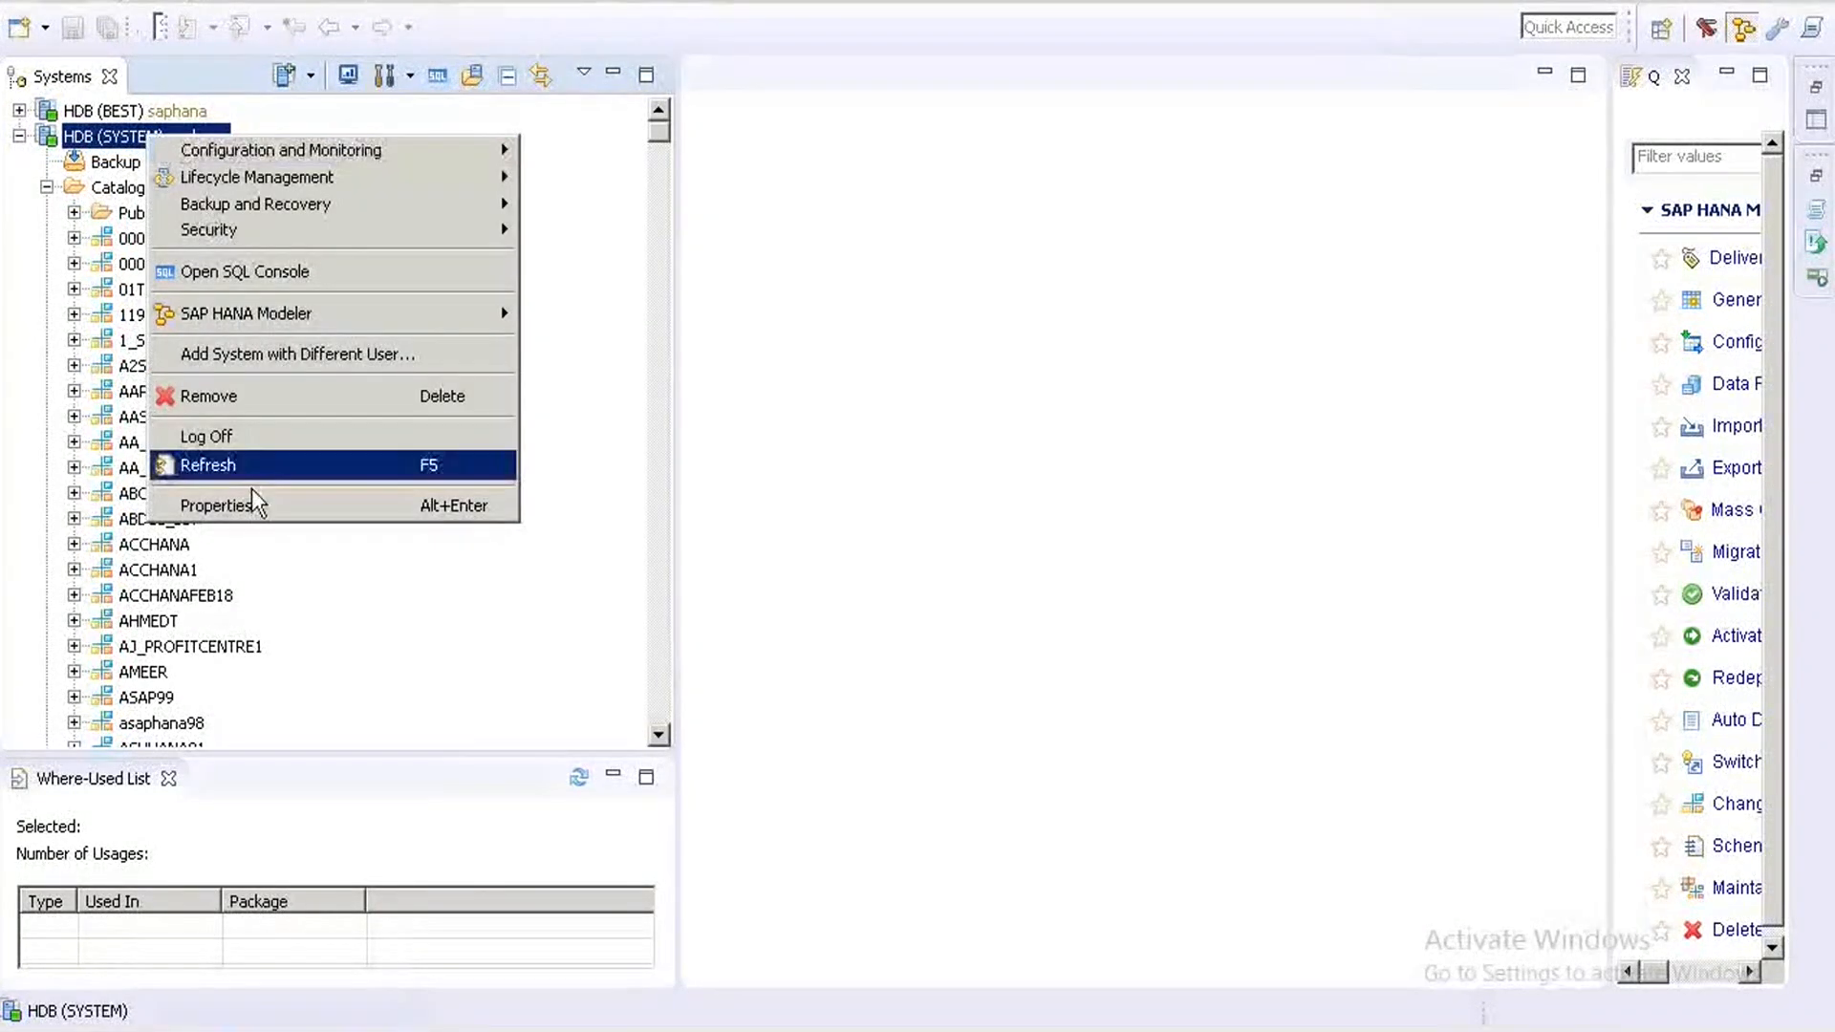
pyautogui.click(240, 513)
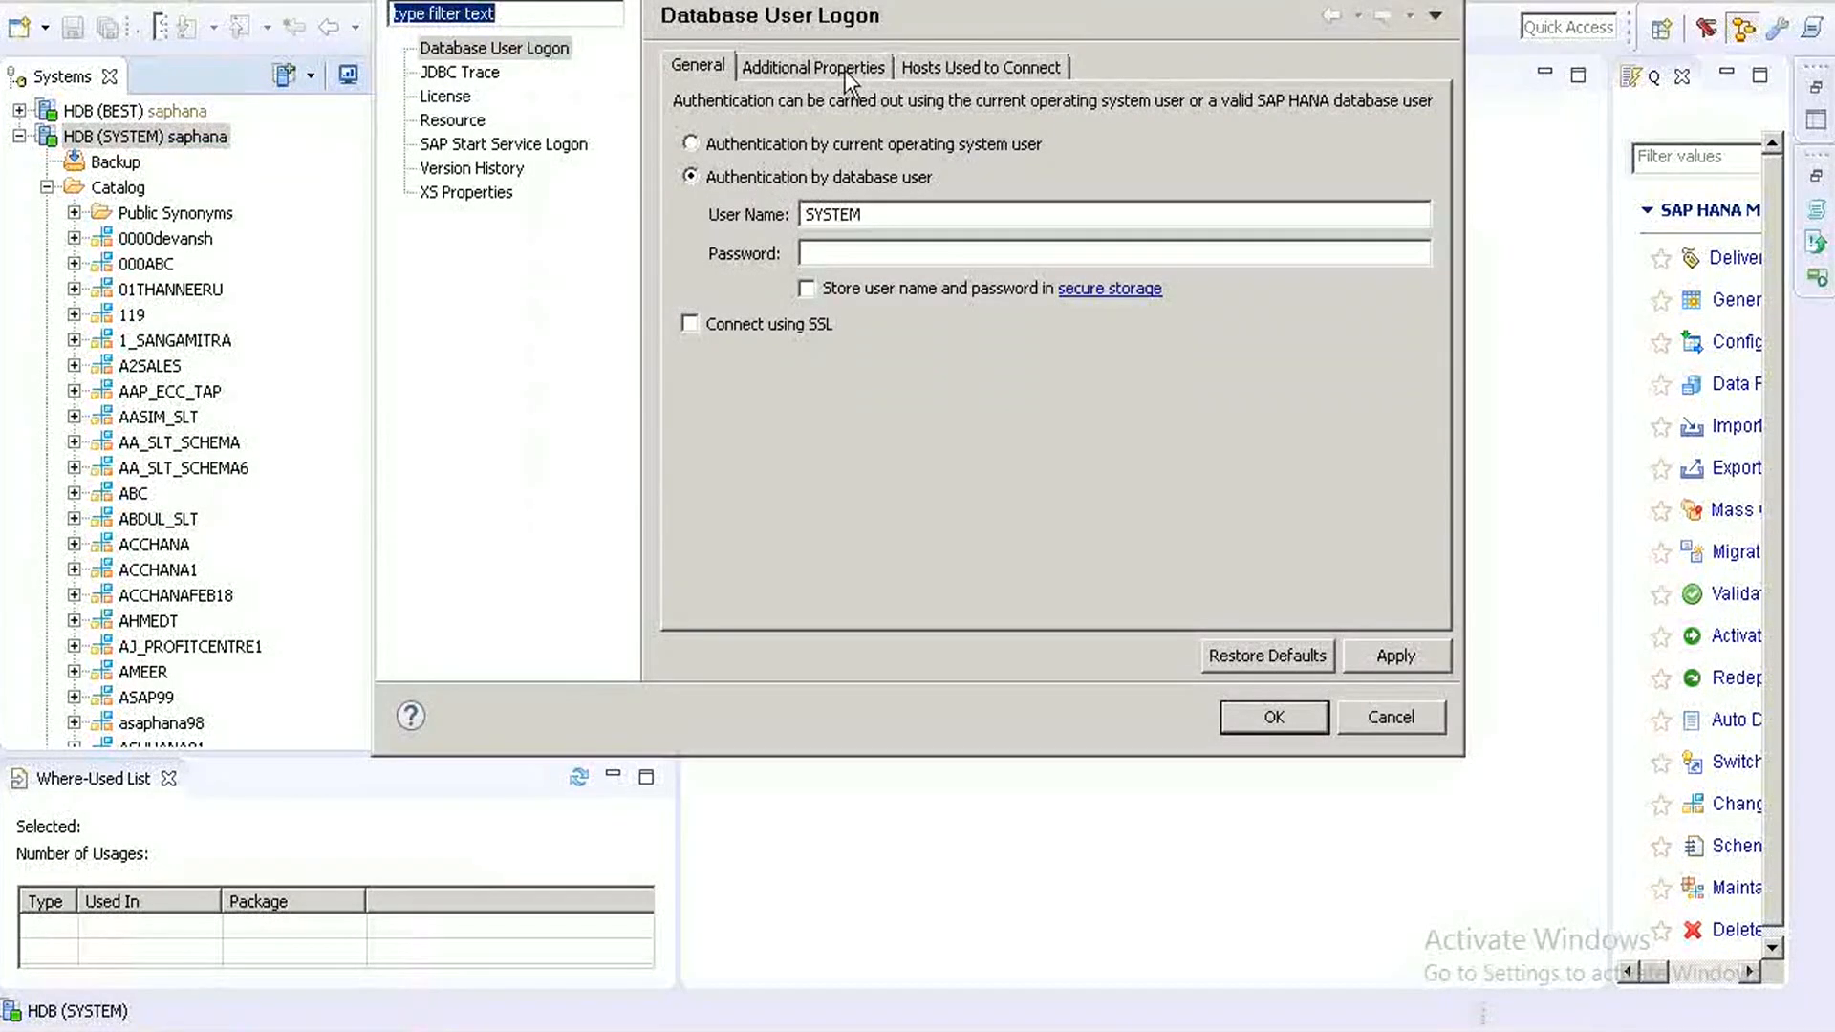
pyautogui.click(845, 70)
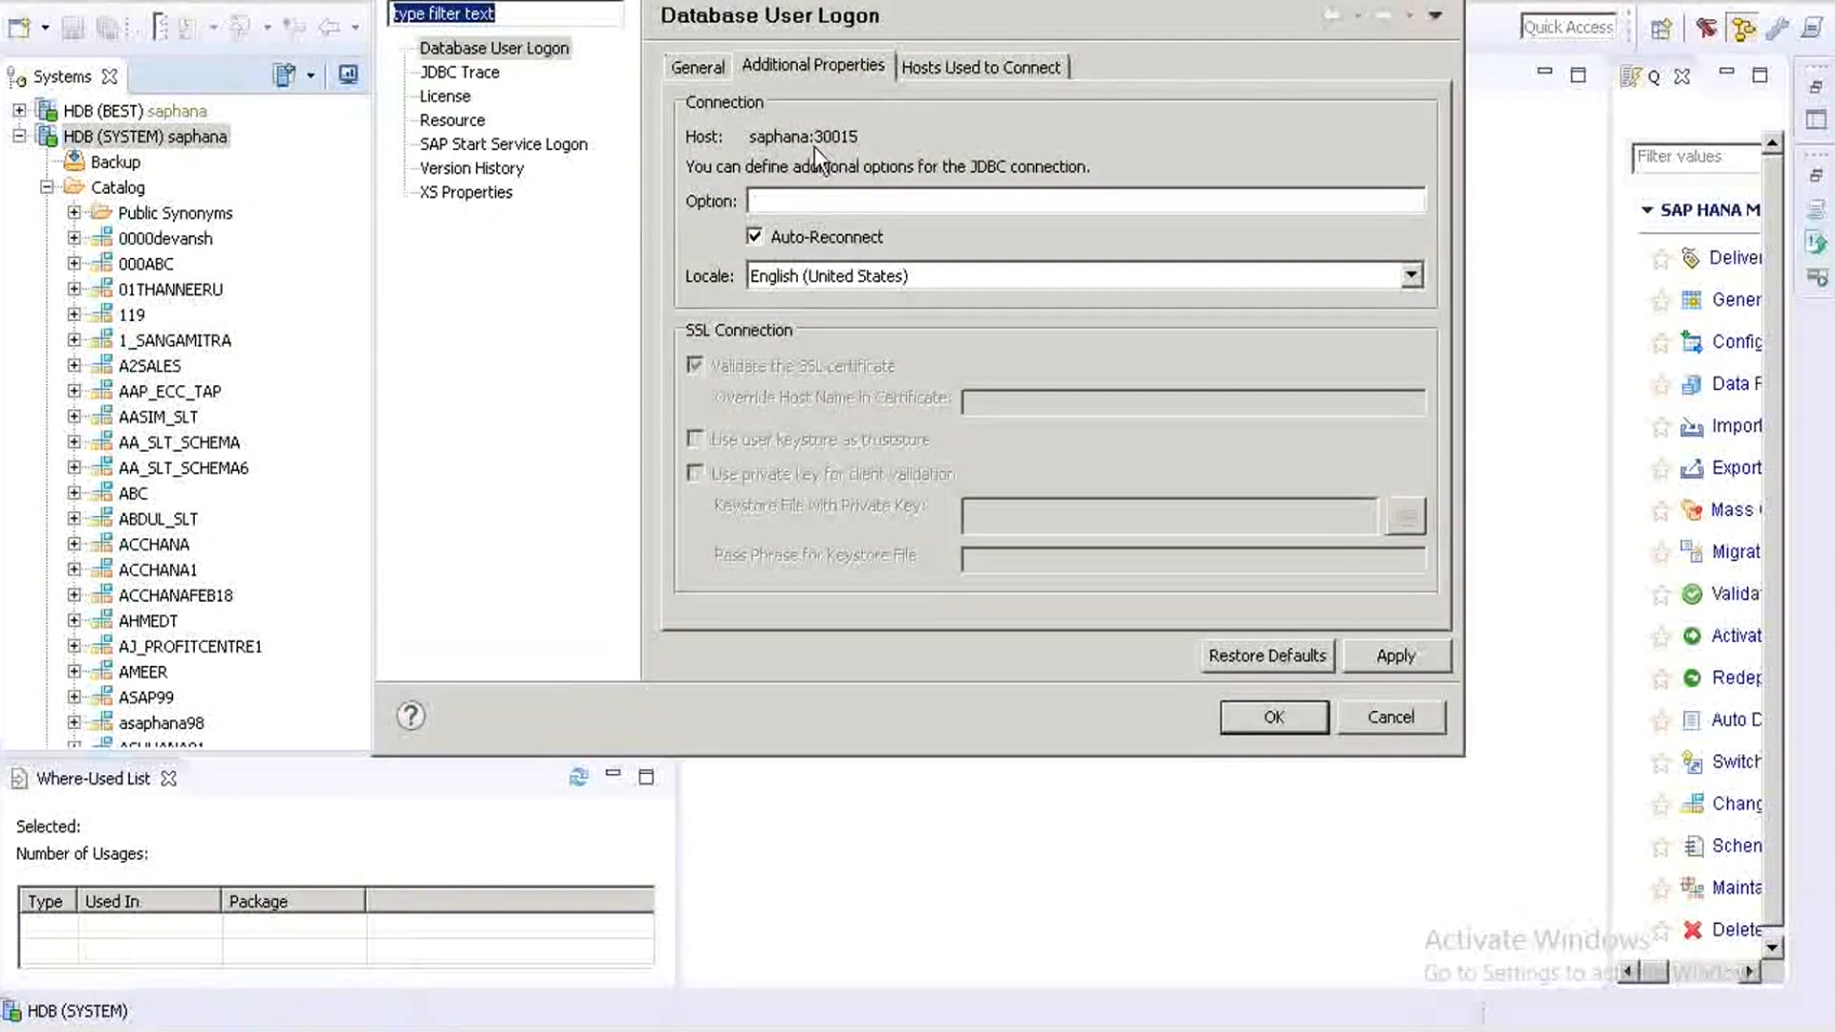
pyautogui.moveTo(824, 136); pyautogui.dragTo(838, 136)
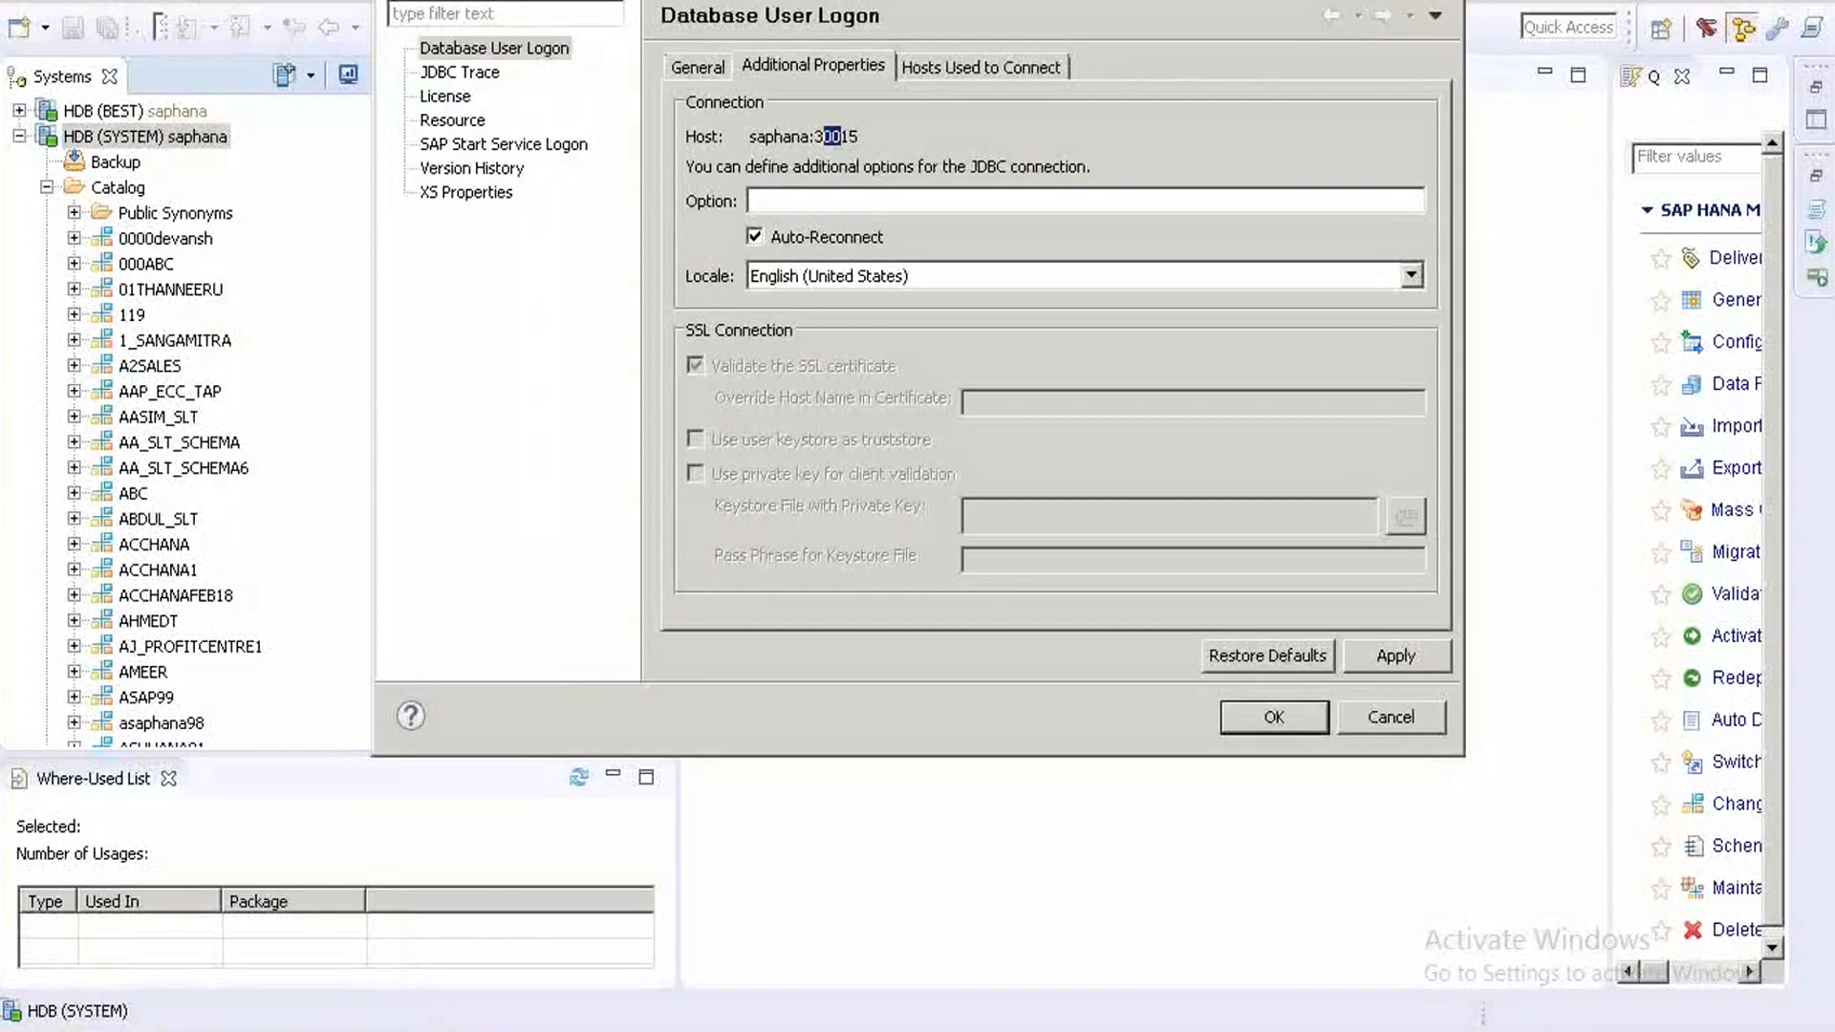
# - Return to the SAP configuration wizard, accept the target system data and continue to the transfer settings
pyautogui.click(279, 1010)
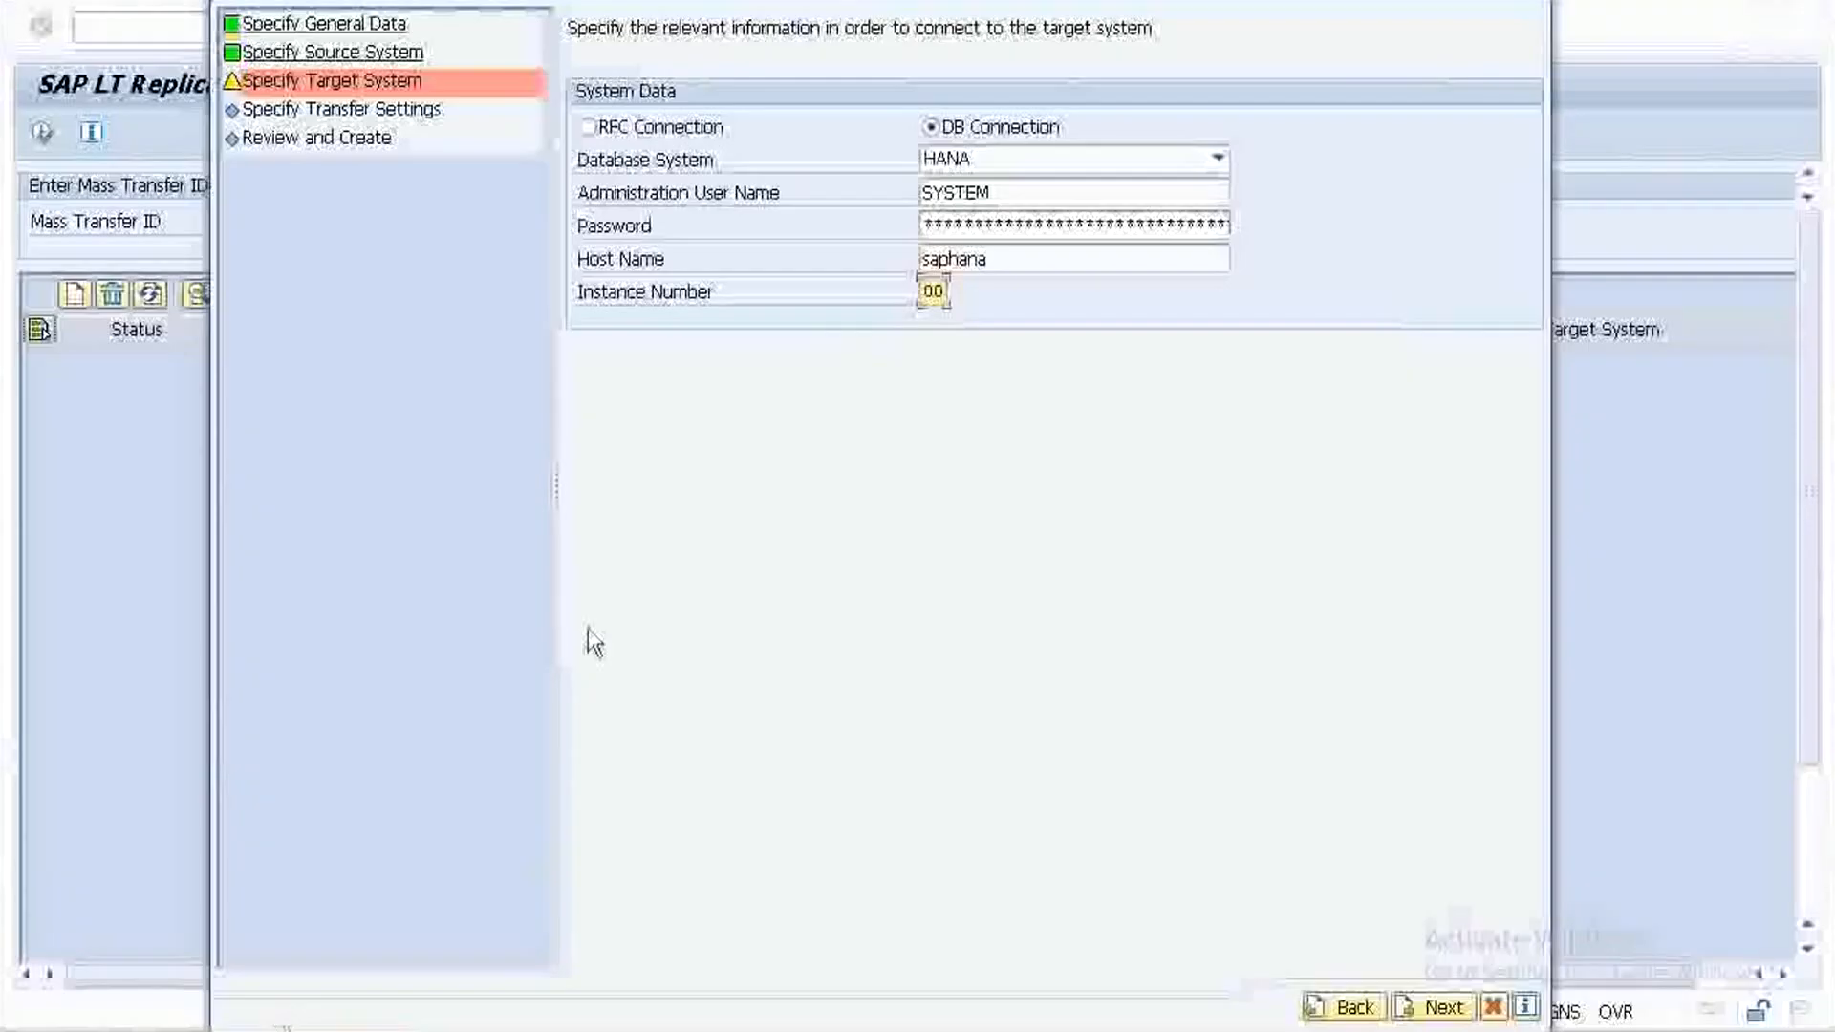
pyautogui.click(1426, 1009)
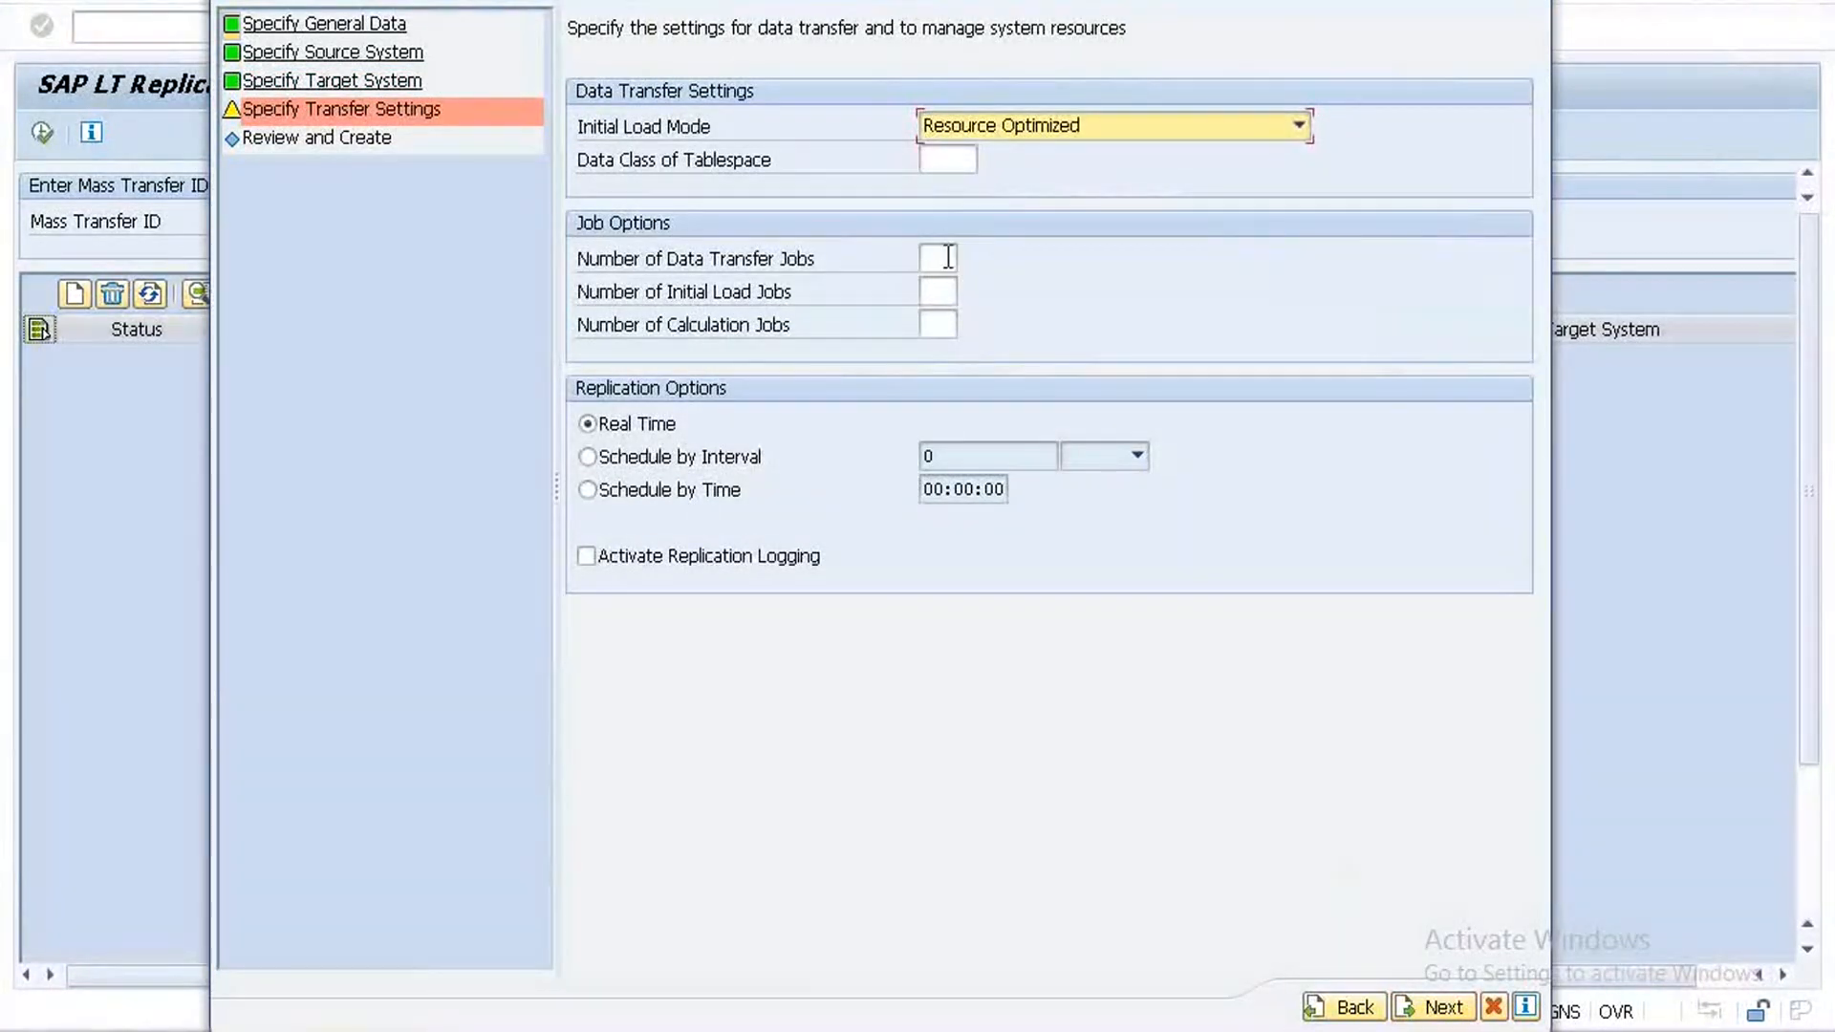
# - Specify 4 data transfer jobs, 2 initial load jobs and 1 calculation job, and create the configuration
pyautogui.click(948, 258)
pyautogui.click(931, 286)
pyautogui.click(934, 290)
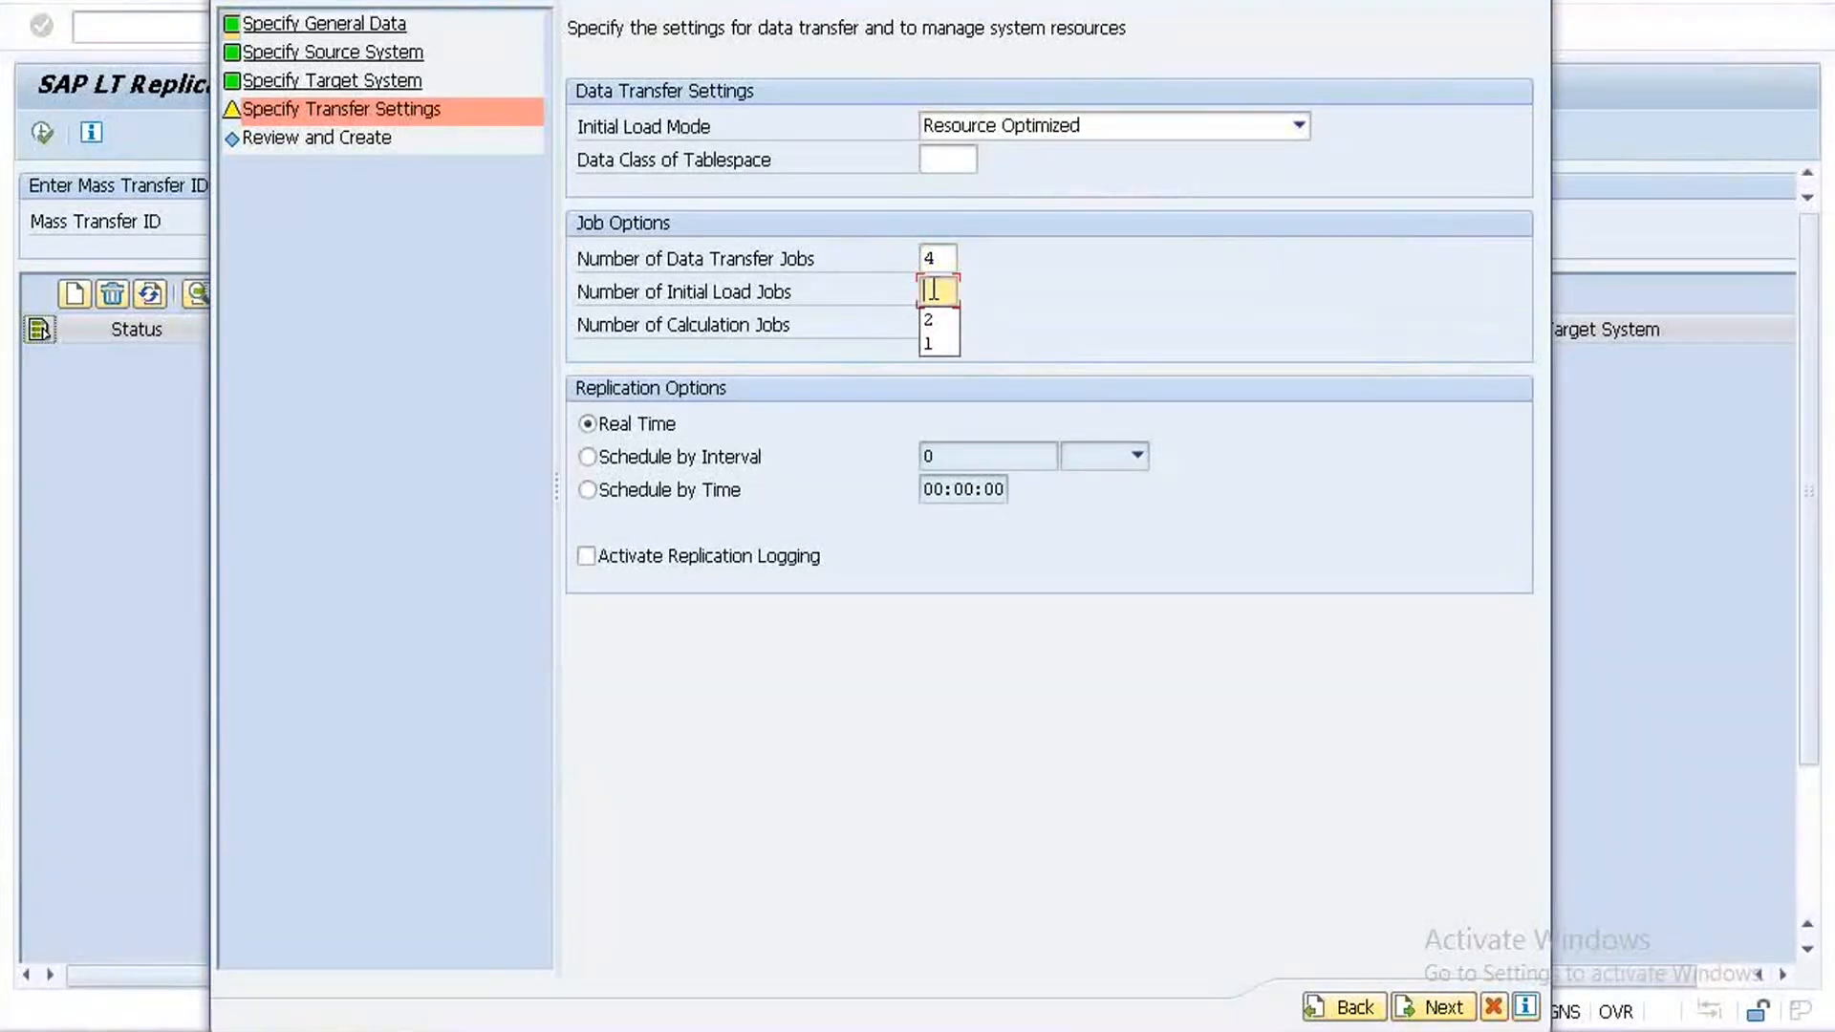
pyautogui.click(934, 334)
pyautogui.click(941, 325)
pyautogui.write('1')
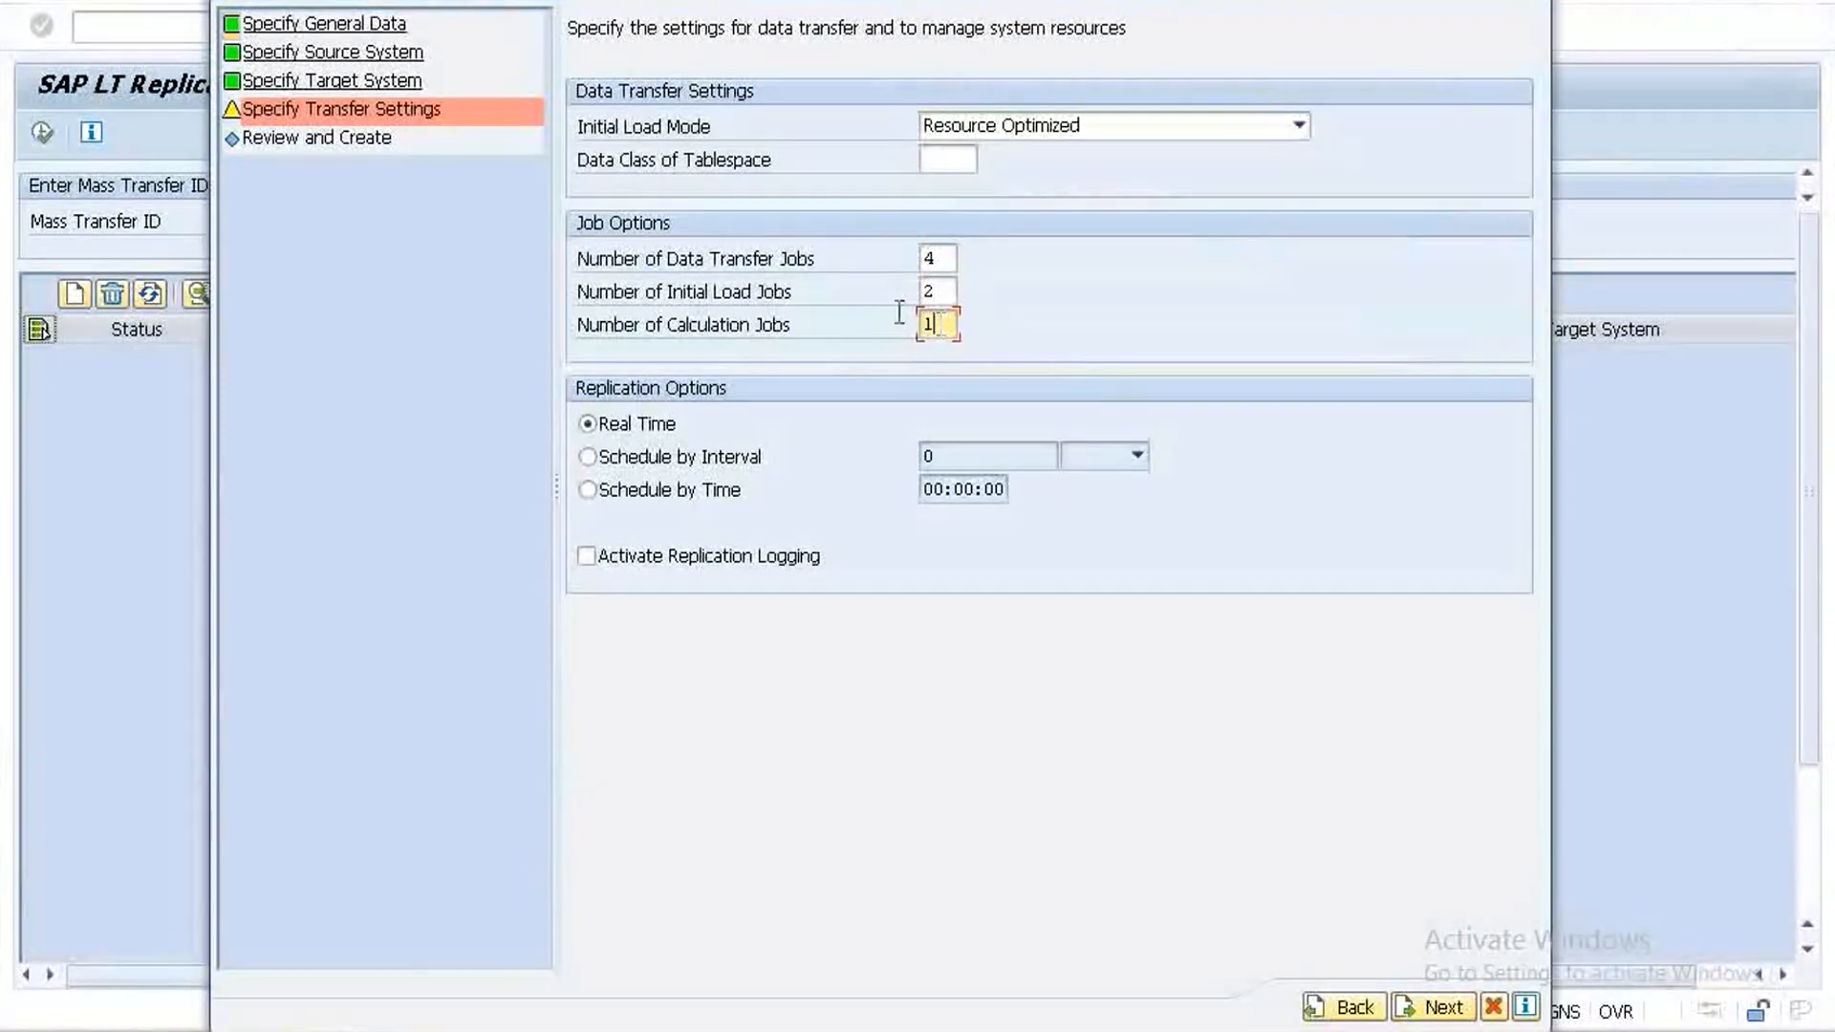
pyautogui.click(1434, 1008)
pyautogui.click(1434, 1010)
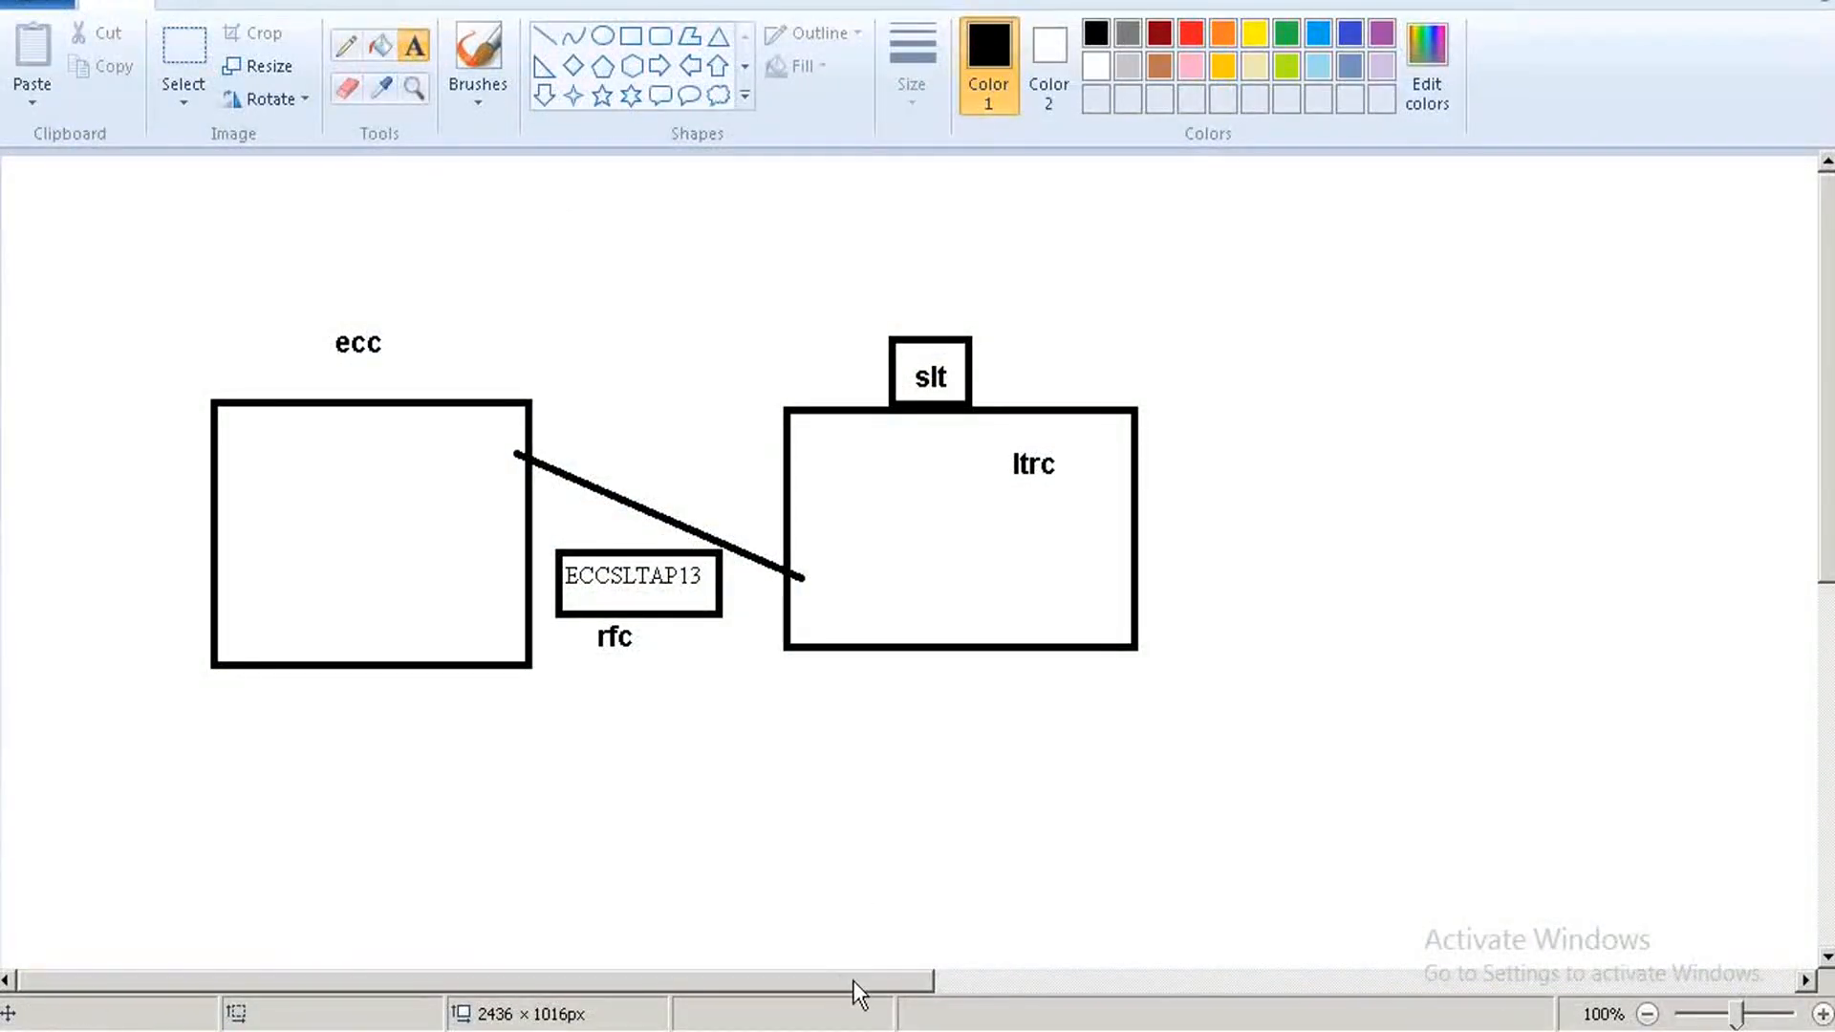
# - Check the configuration in the replication cockpit, switch to Paint and add the label eccsltap13 in the ltrc box, framed by a rectangle about 111 × 35 px
pyautogui.moveTo(852, 981); pyautogui.dragTo(987, 980)
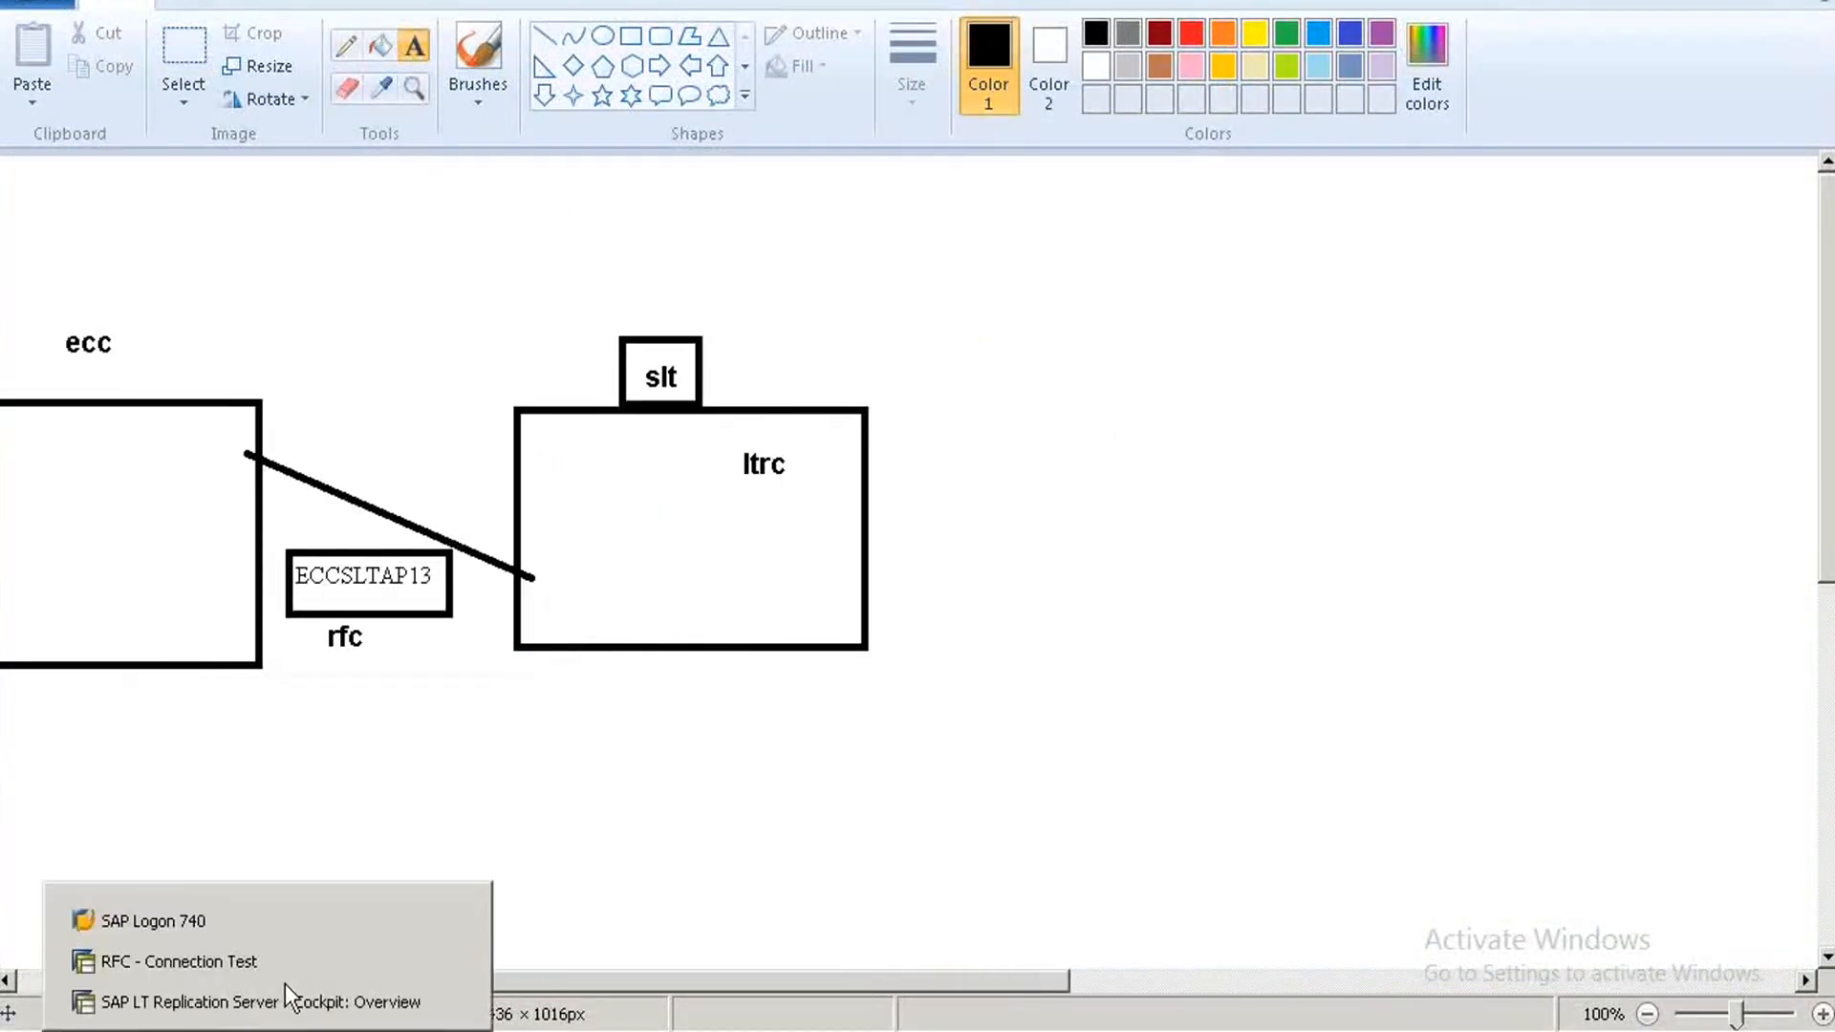
pyautogui.click(285, 994)
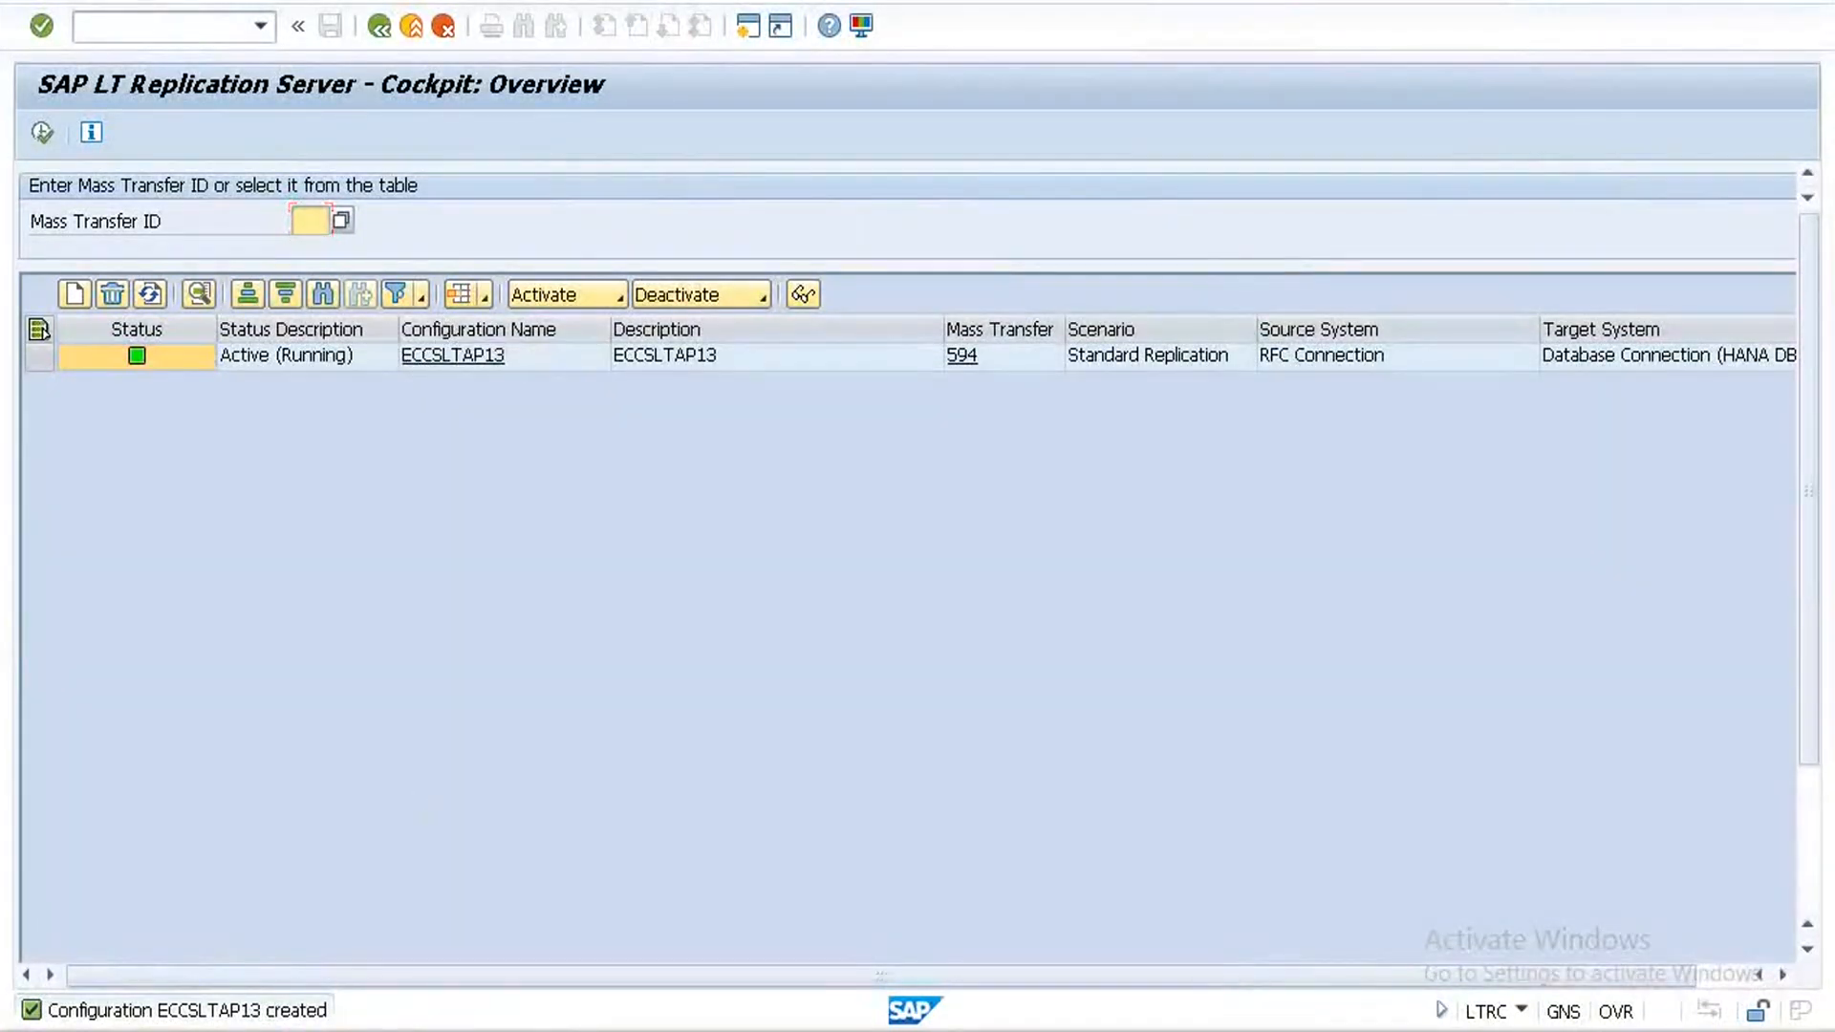
pyautogui.click(416, 1030)
pyautogui.click(413, 38)
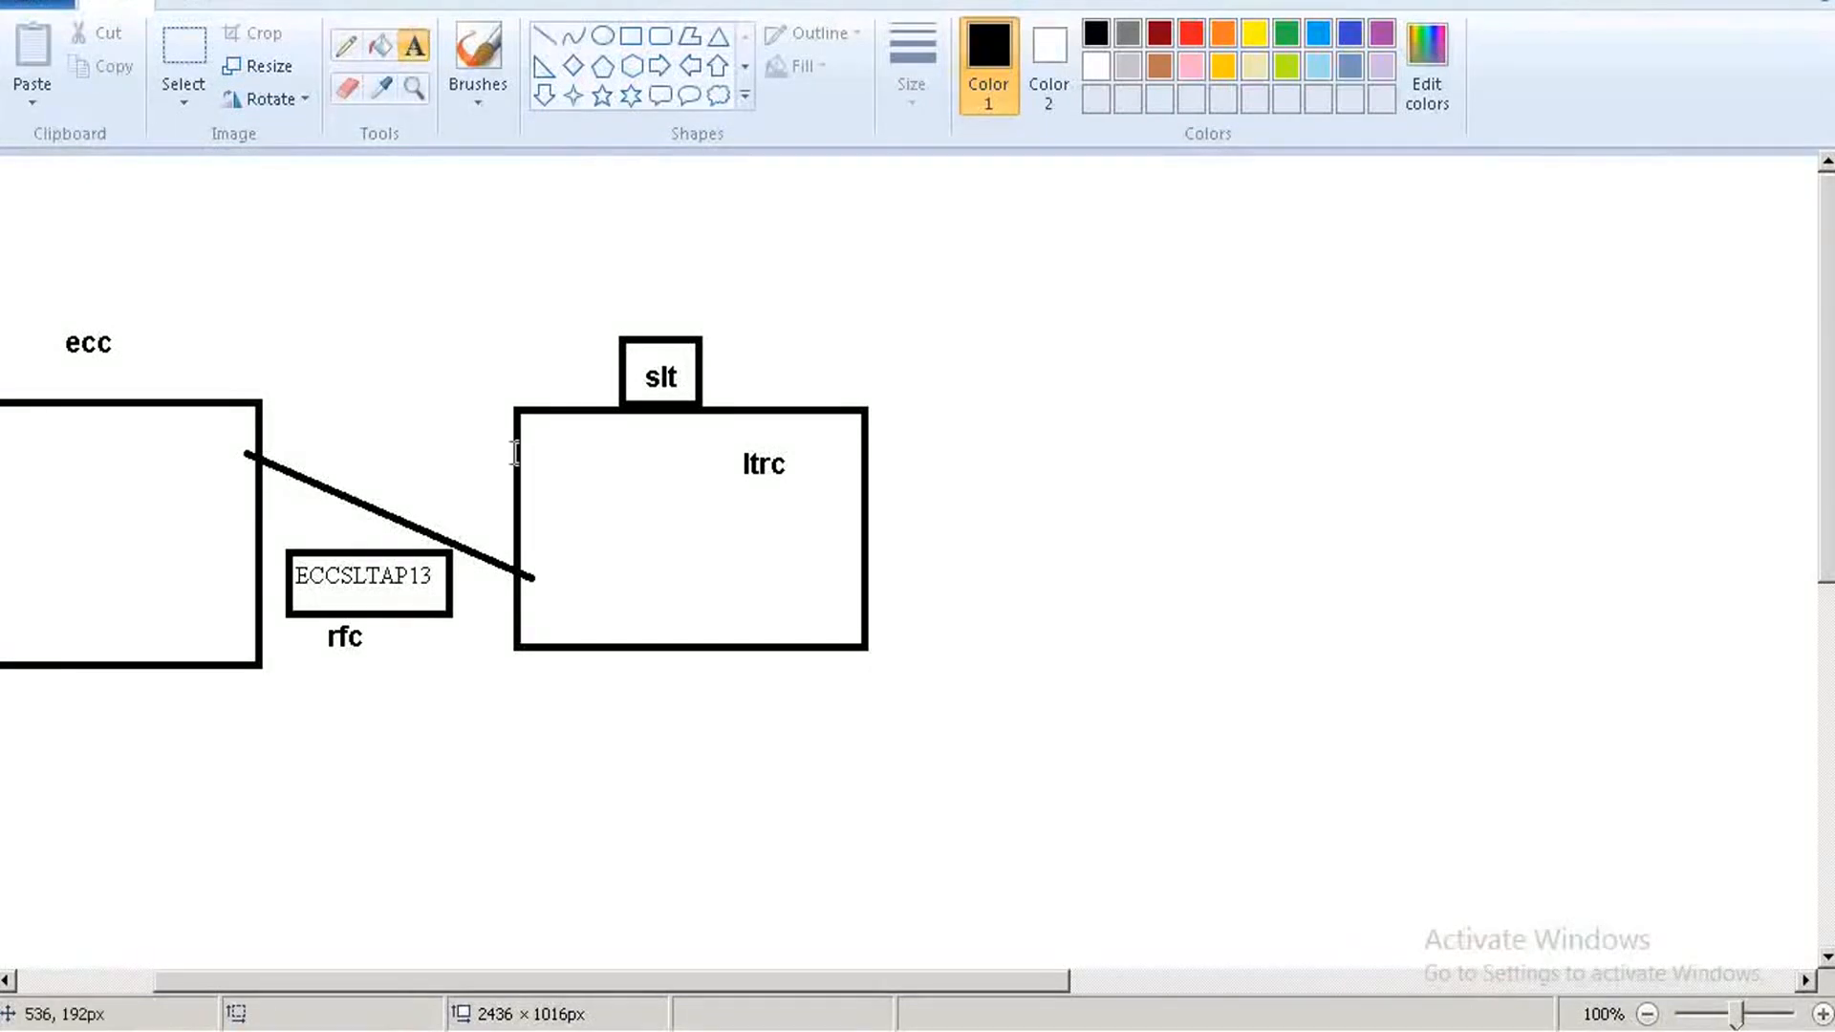
pyautogui.click(582, 497)
pyautogui.write('eccsltap13')
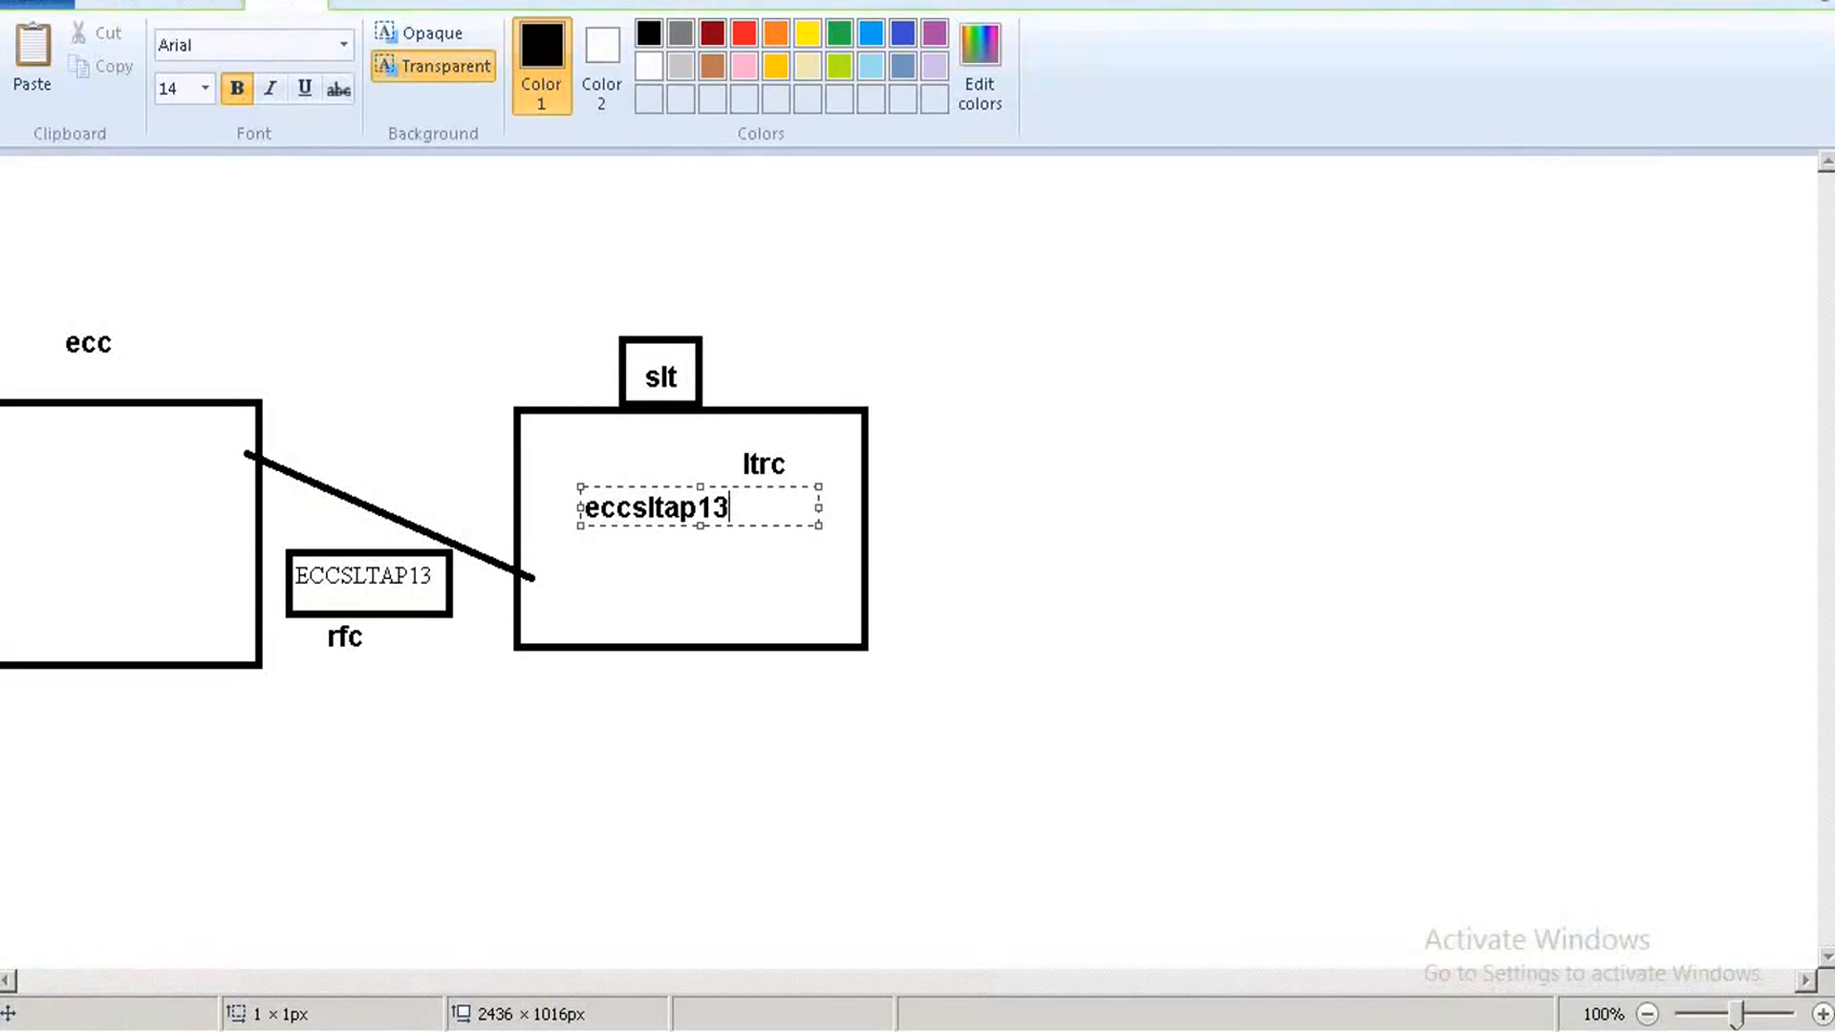
pyautogui.click(1044, 320)
pyautogui.click(633, 38)
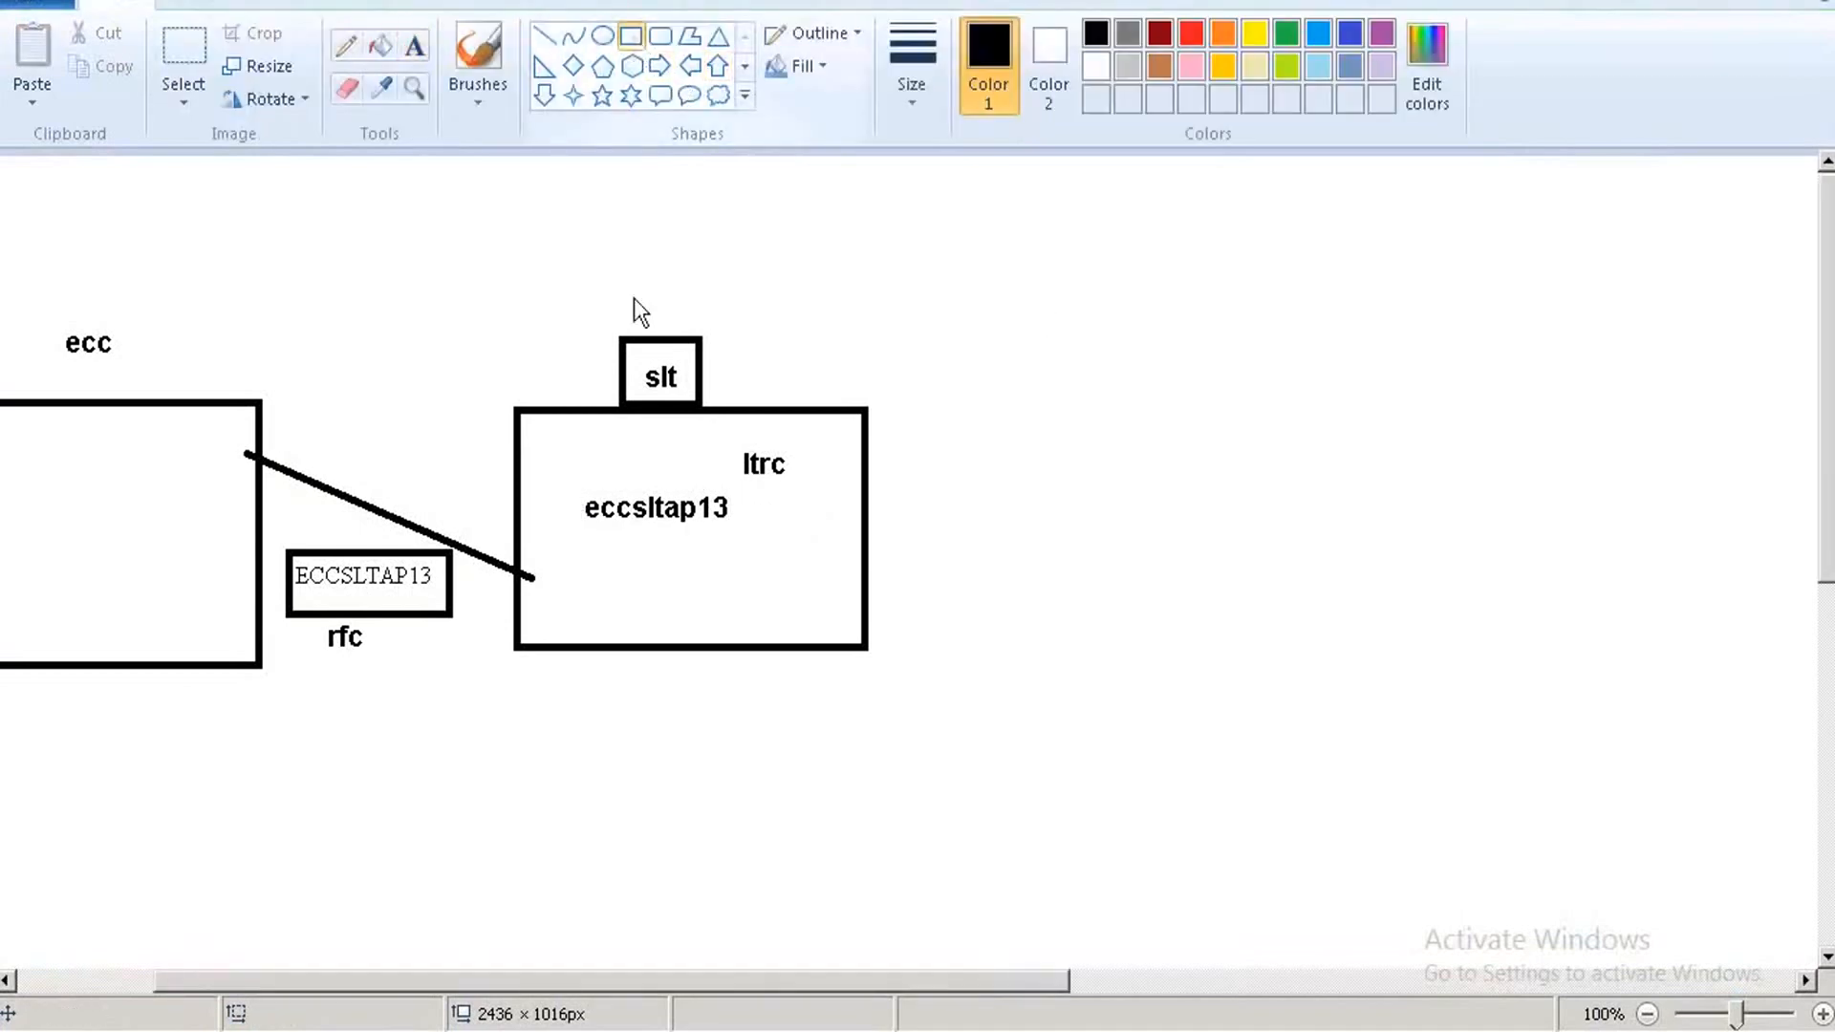
pyautogui.moveTo(577, 484); pyautogui.dragTo(740, 535)
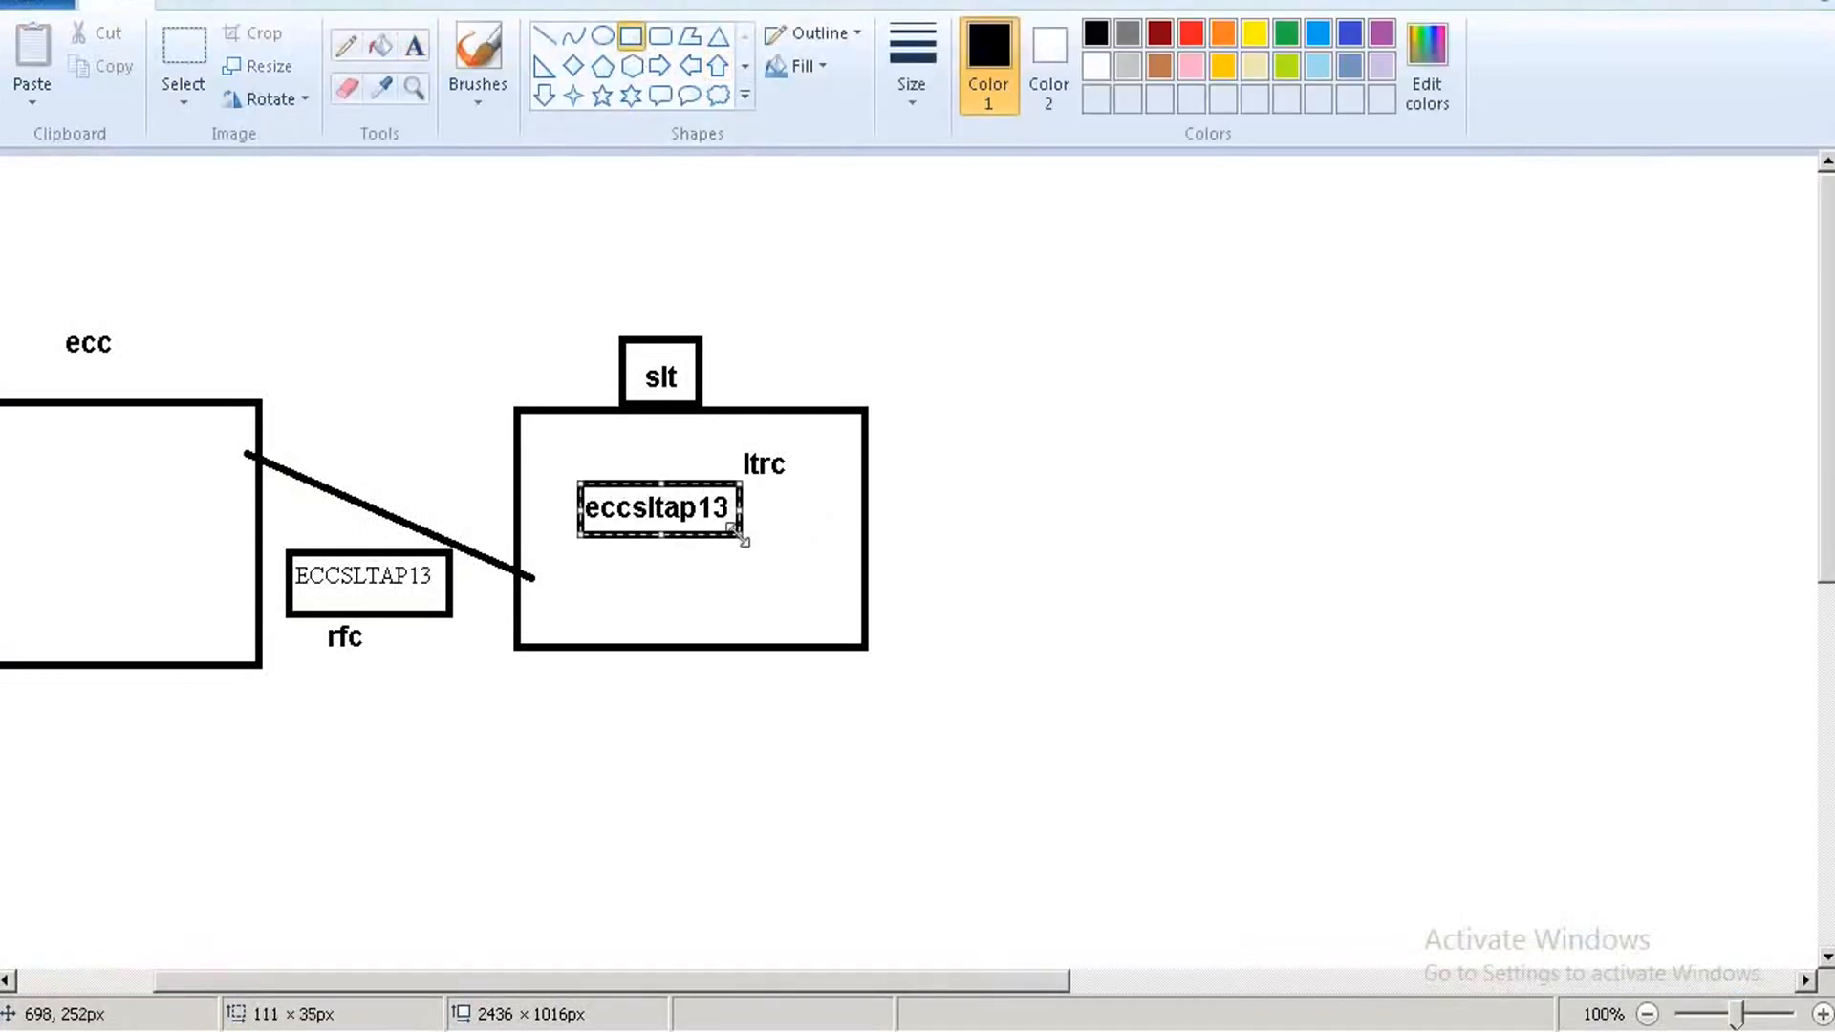
# - Draw a box about 255 × 130 px beside the ltrc box and place a copy of the framed eccsltap13 label inside it
pyautogui.click(180, 56)
pyautogui.moveTo(574, 474); pyautogui.dragTo(752, 542)
pyautogui.rightClick(673, 513)
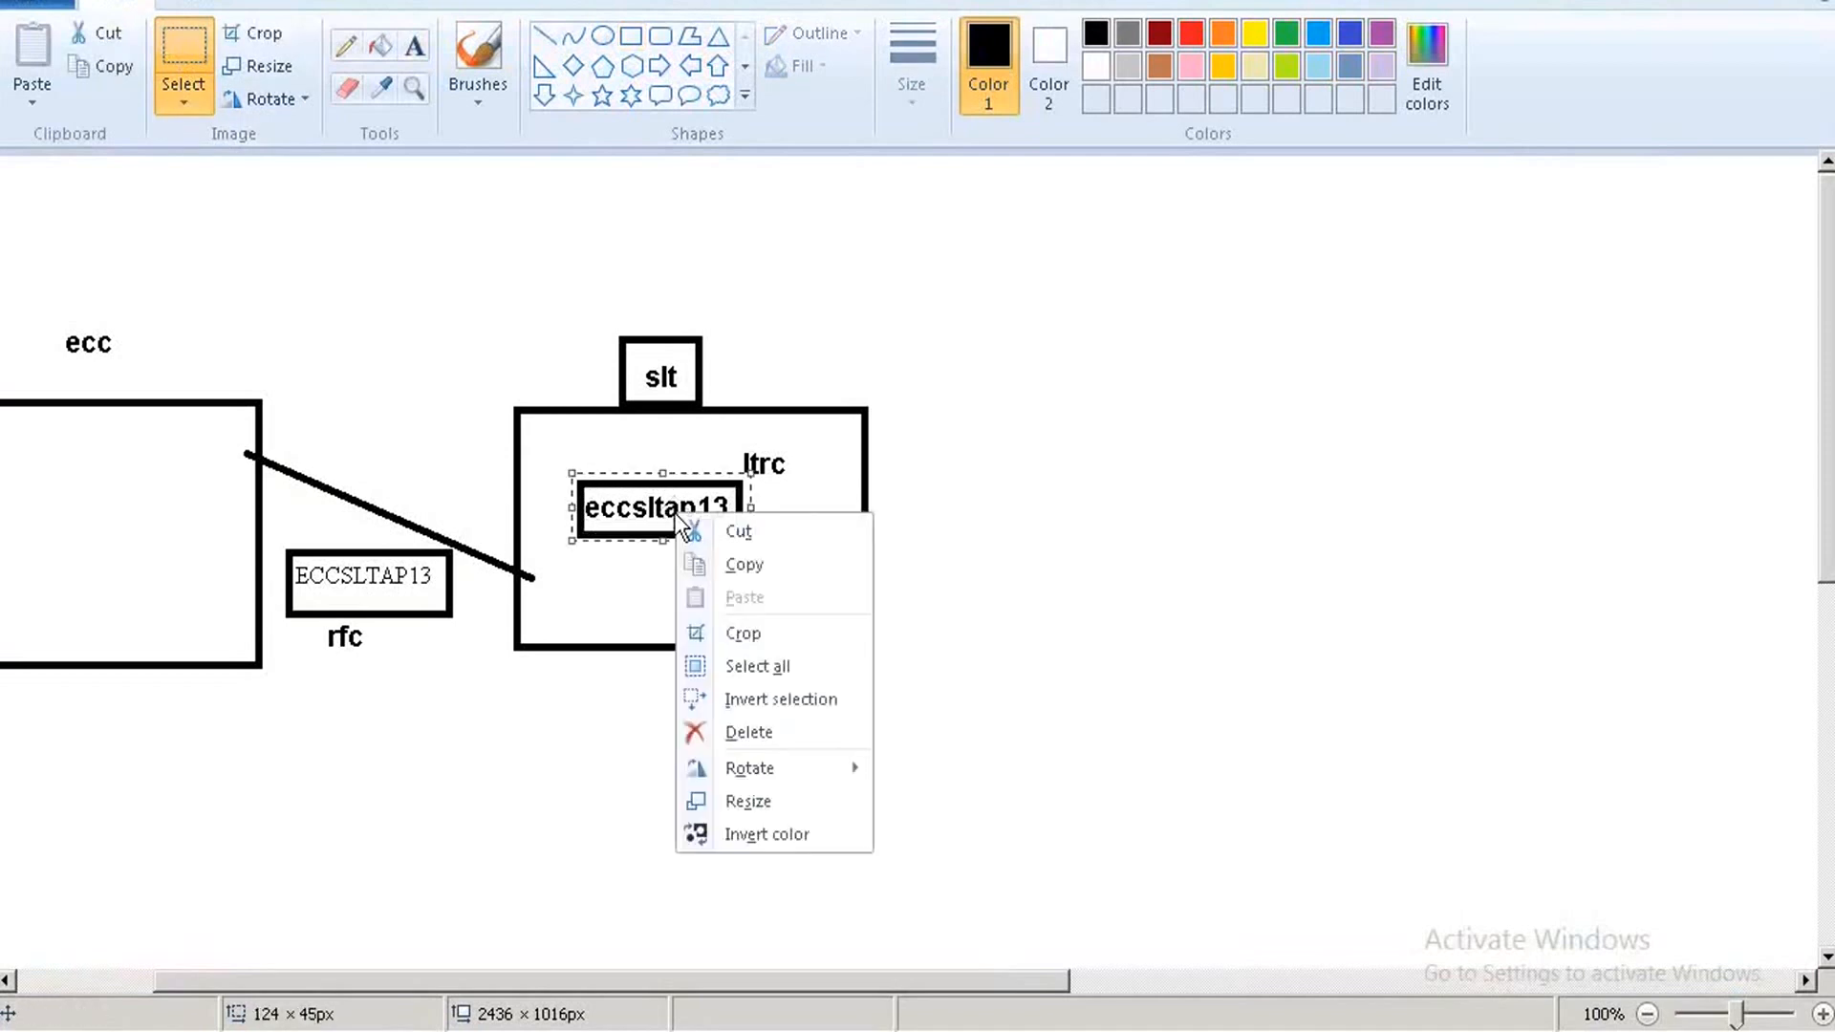
pyautogui.click(736, 567)
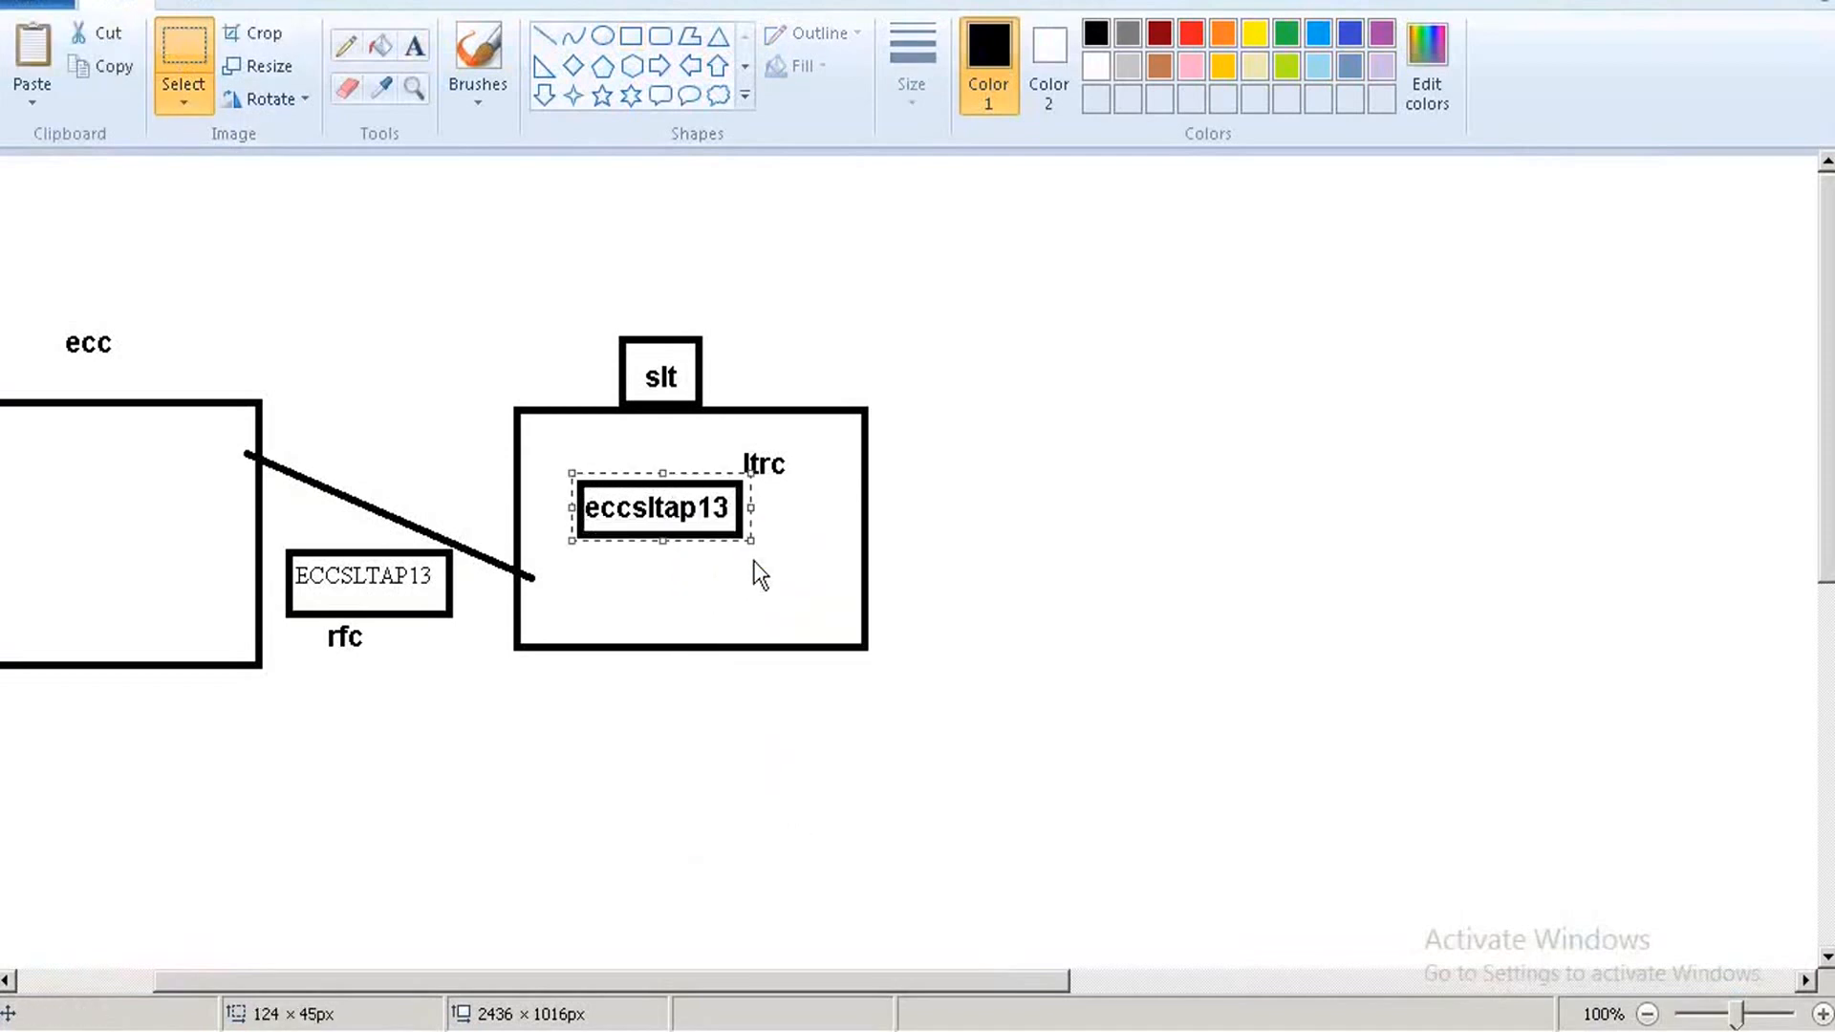
pyautogui.click(631, 38)
pyautogui.moveTo(1062, 420); pyautogui.dragTo(1432, 614)
pyautogui.hotkey('ctrl', 'v')
pyautogui.moveTo(186, 195); pyautogui.dragTo(1237, 514)
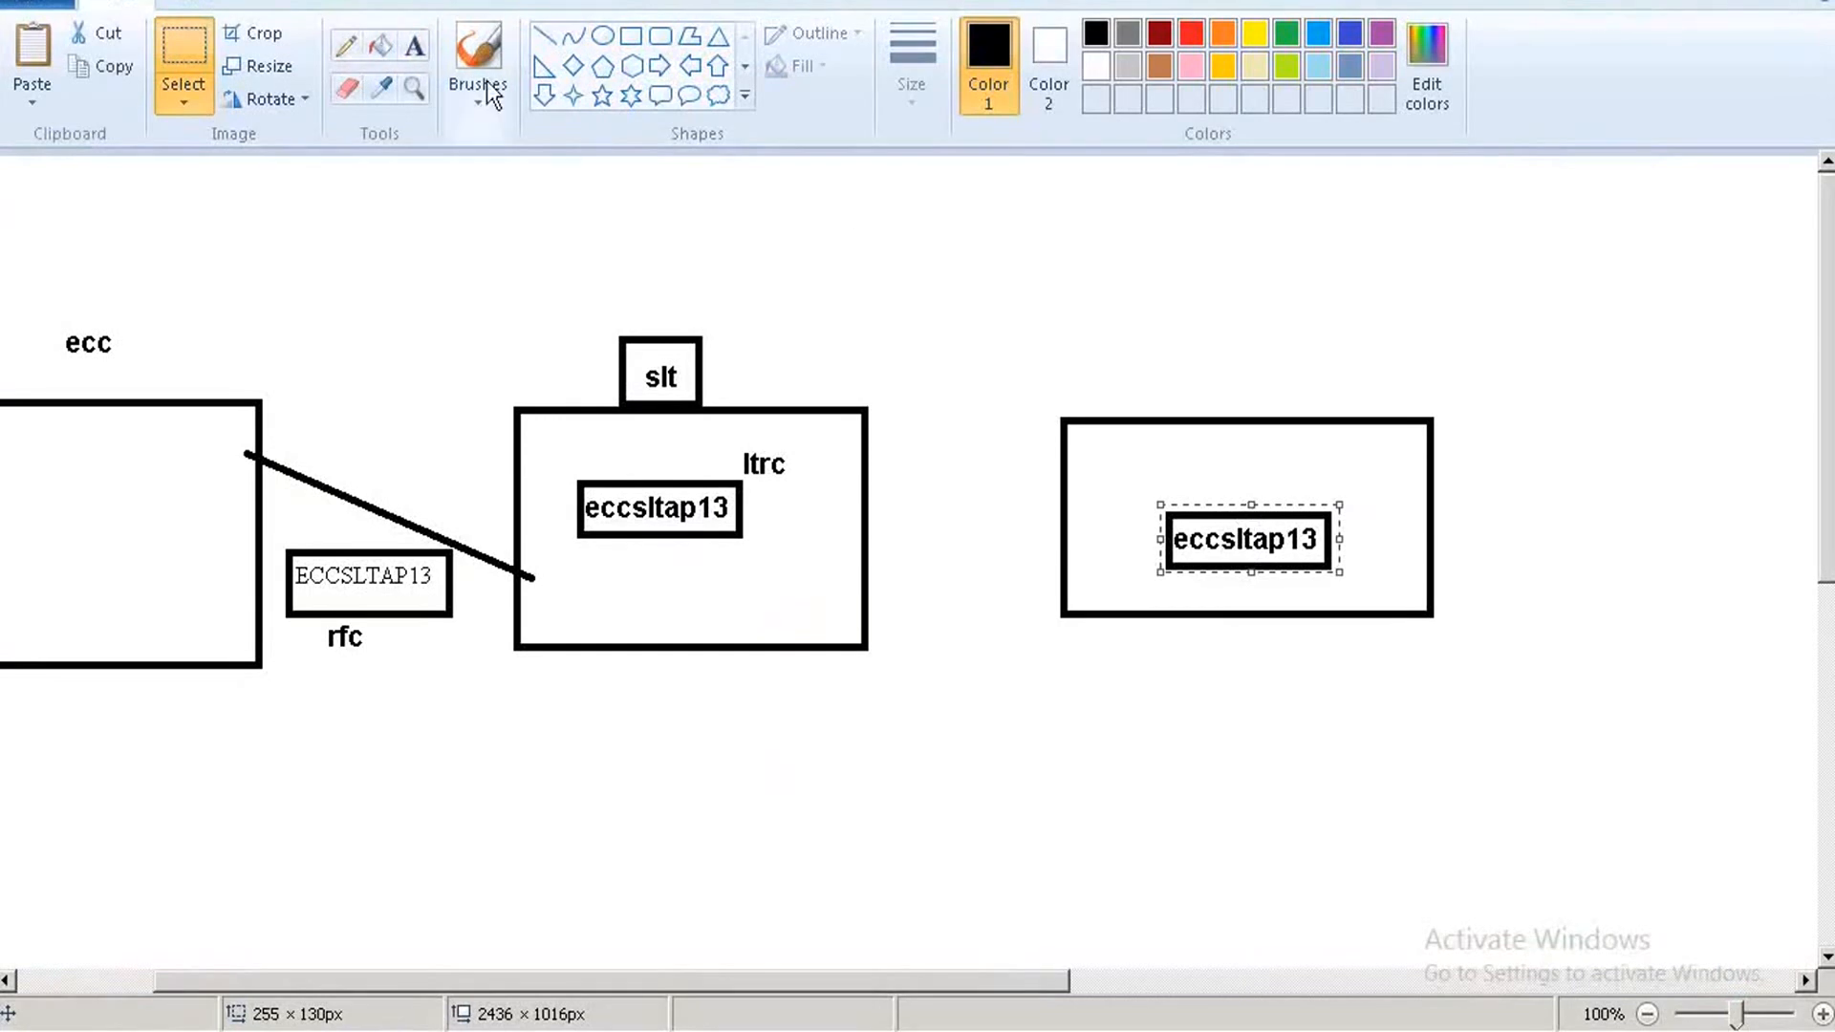
# - Add the text label HANA above the new box
pyautogui.click(415, 44)
pyautogui.click(1204, 373)
pyautogui.write('HANA')
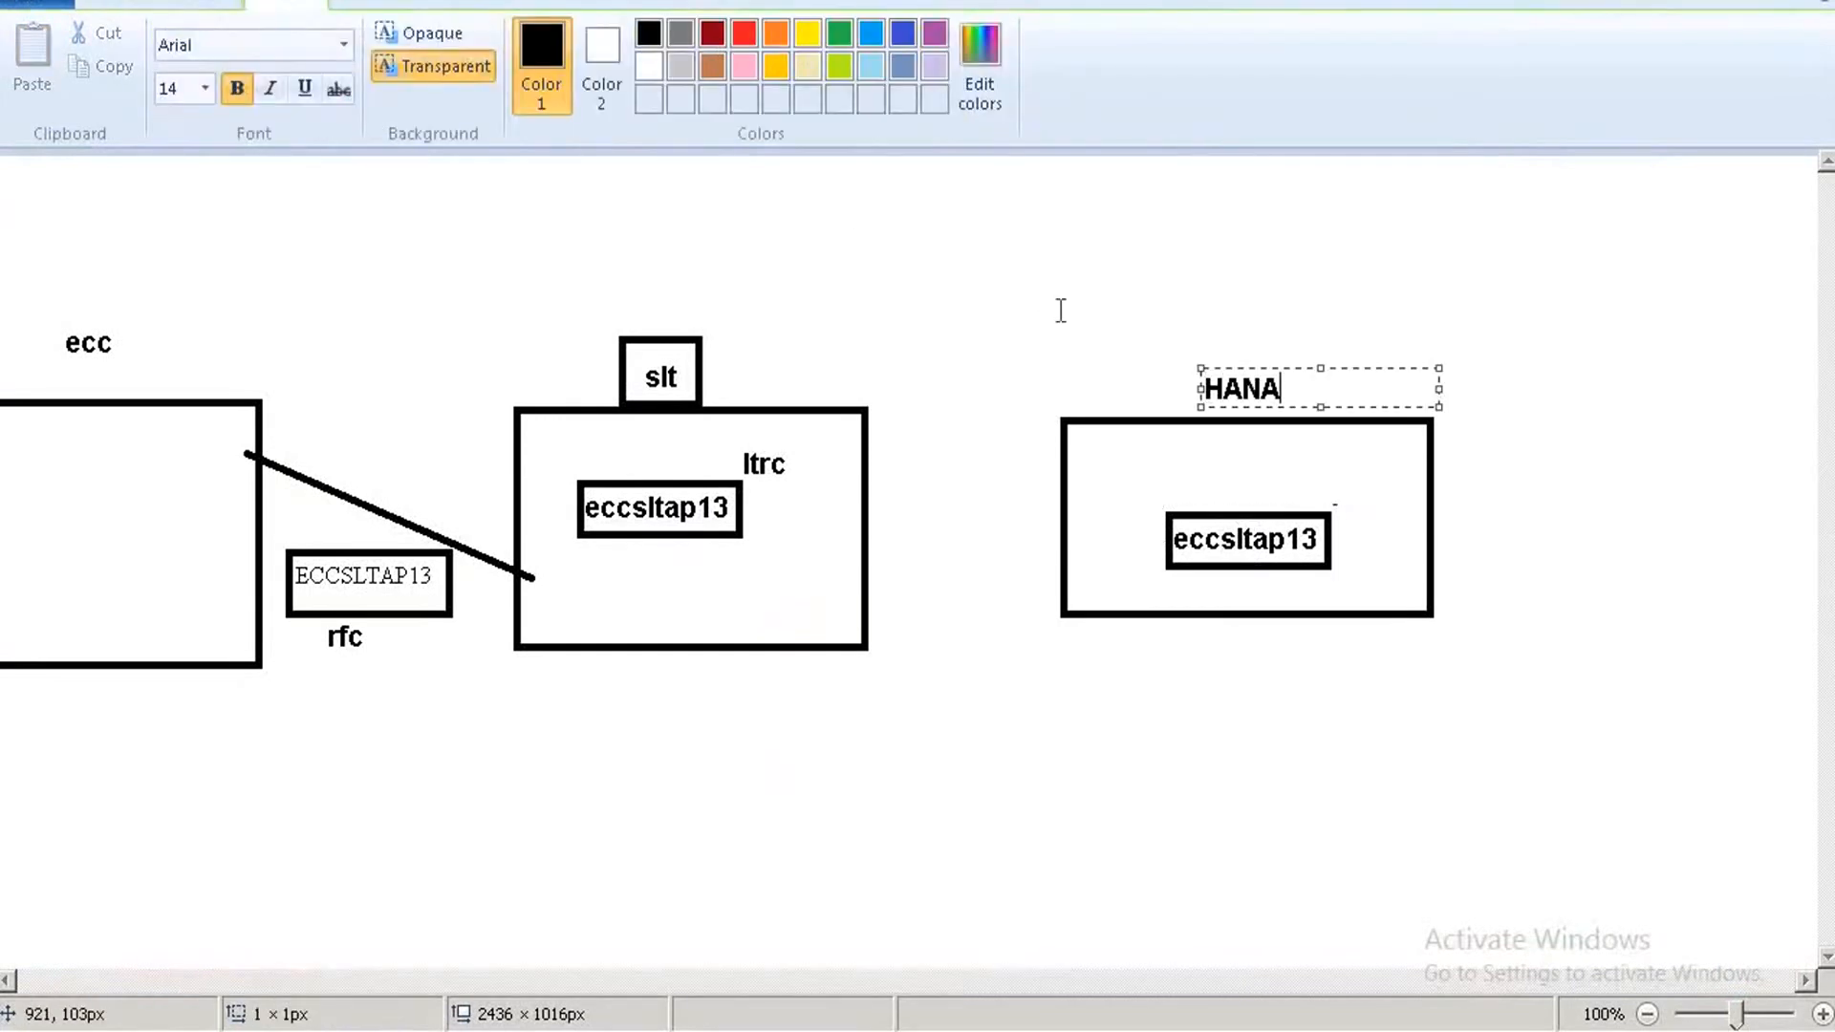
pyautogui.click(1056, 307)
# - Connect the ltrc box to the HANA box with a line about 181 px long and label it DB
pyautogui.click(543, 36)
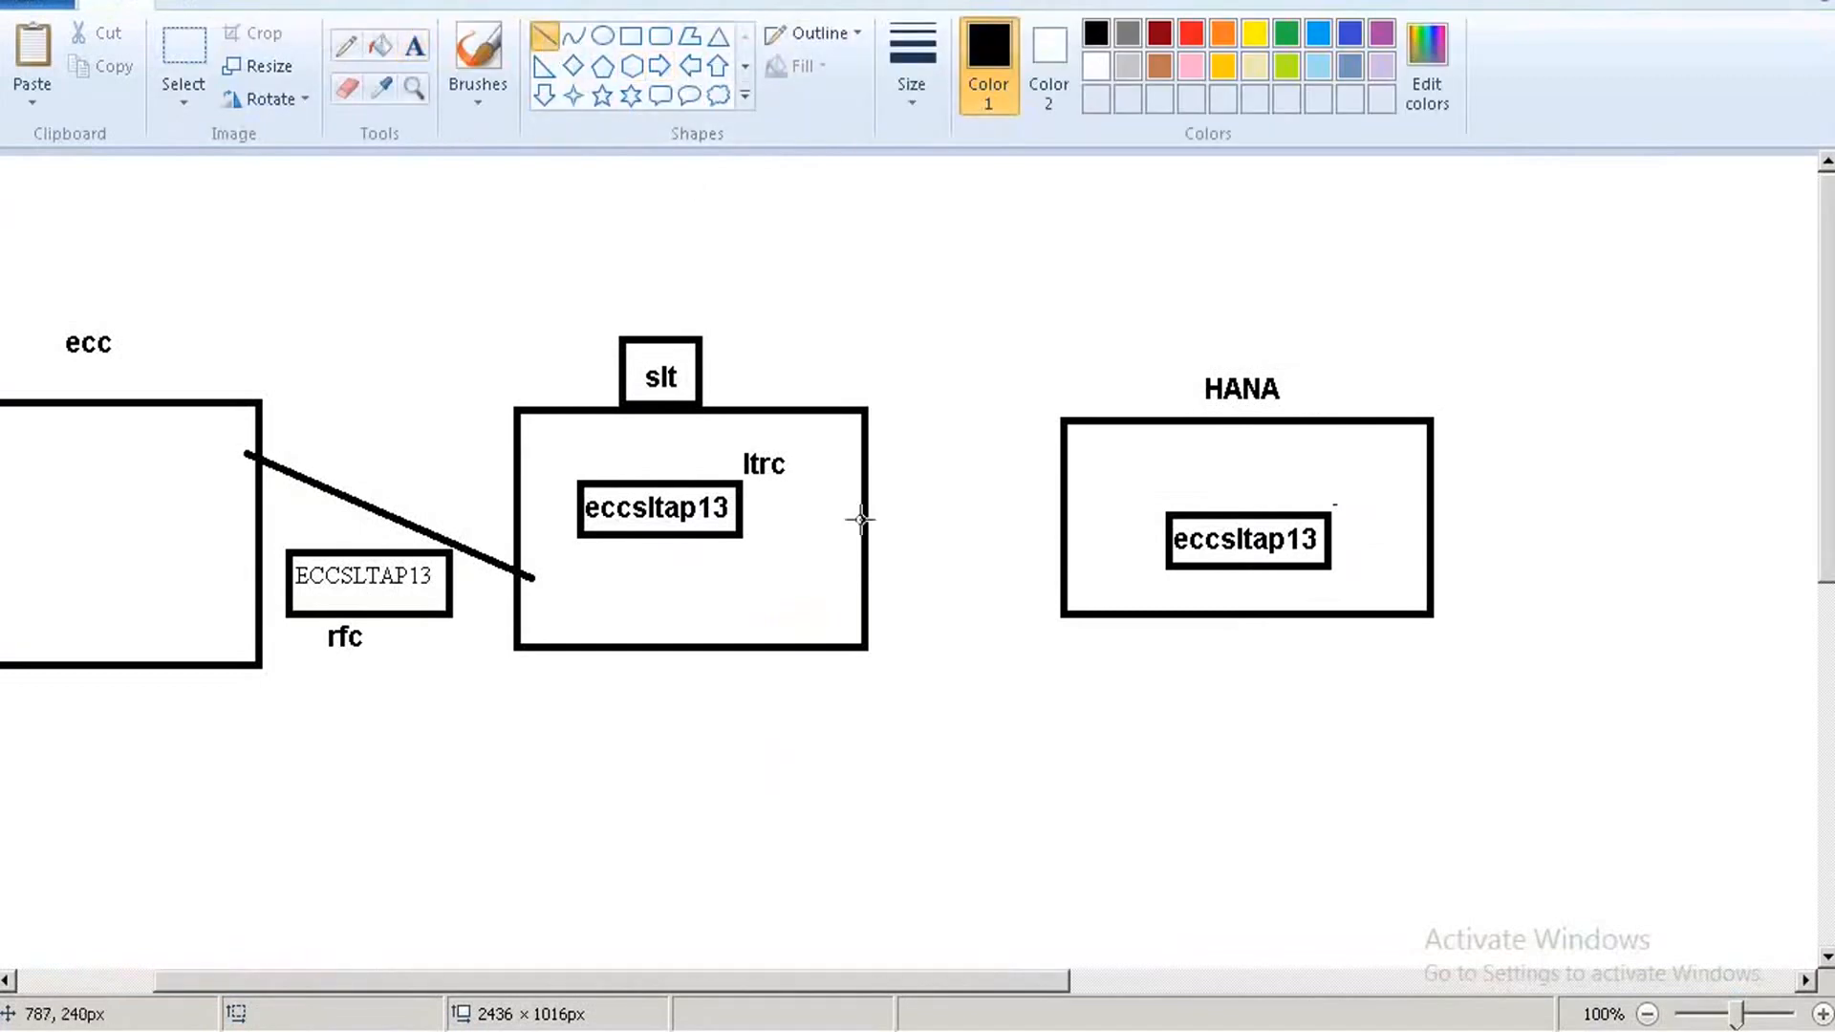
pyautogui.moveTo(850, 520); pyautogui.dragTo(1111, 527)
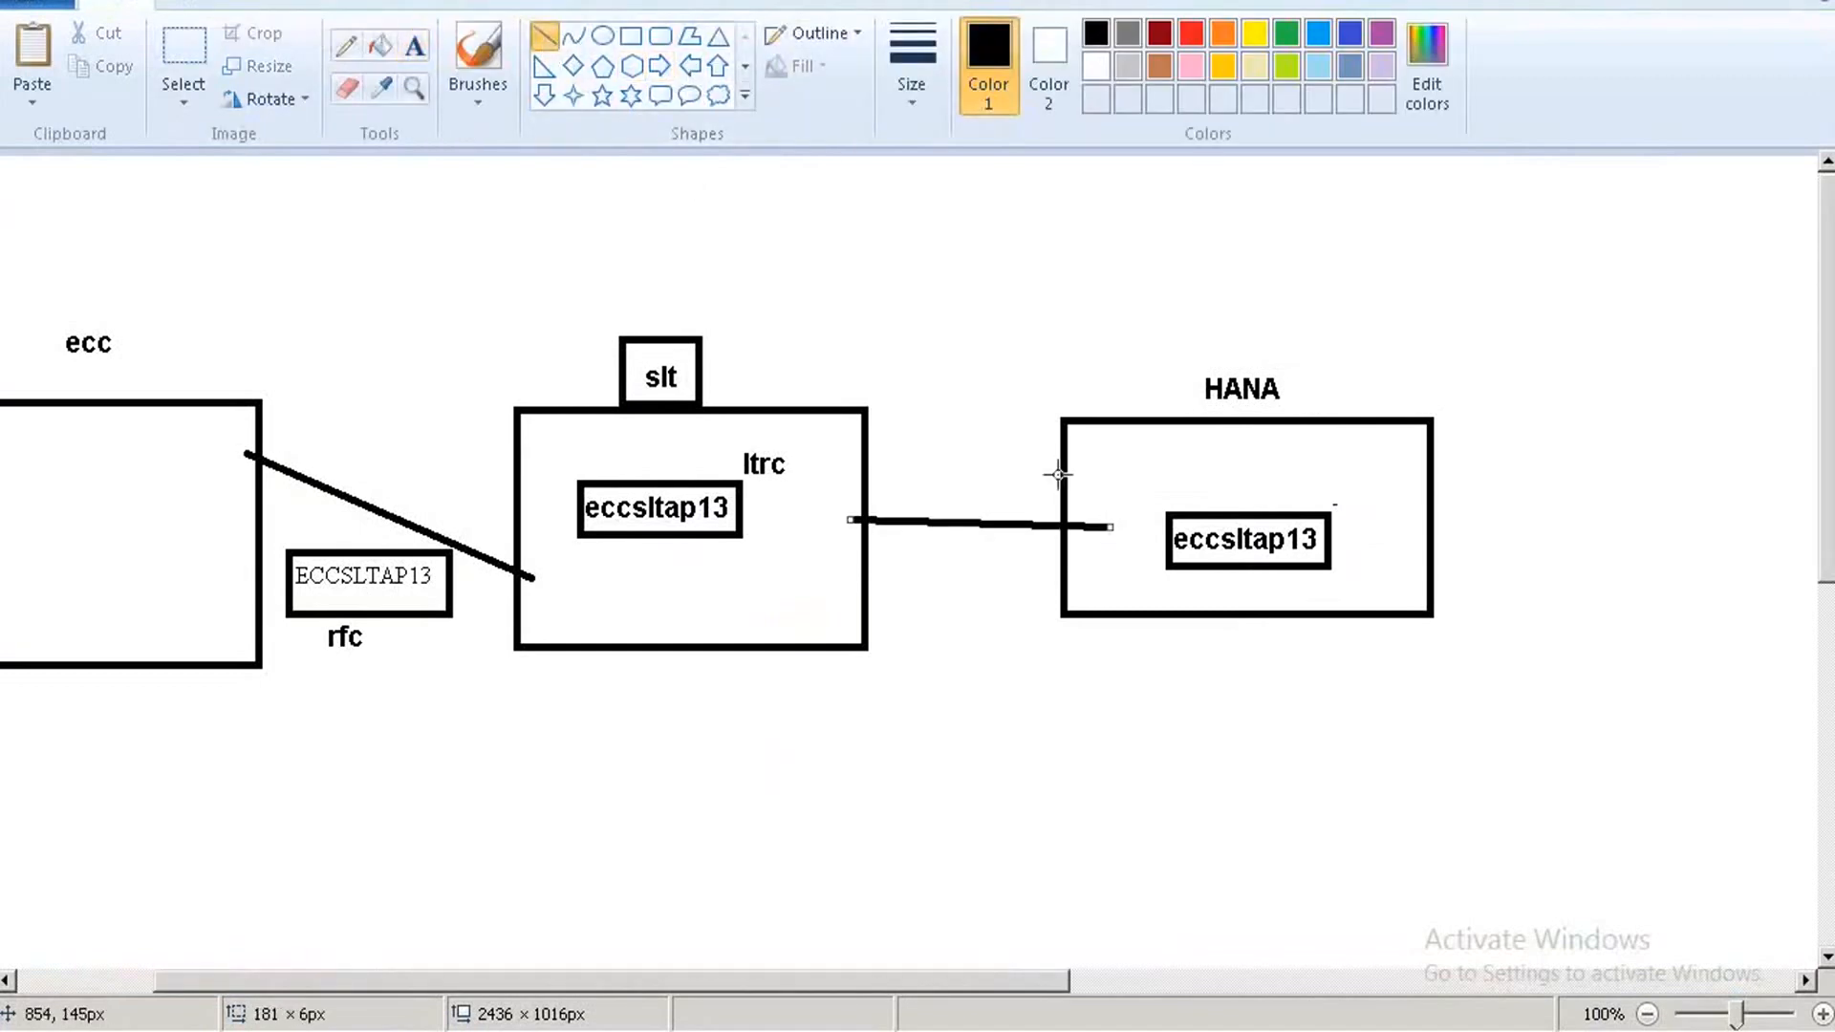
pyautogui.click(414, 45)
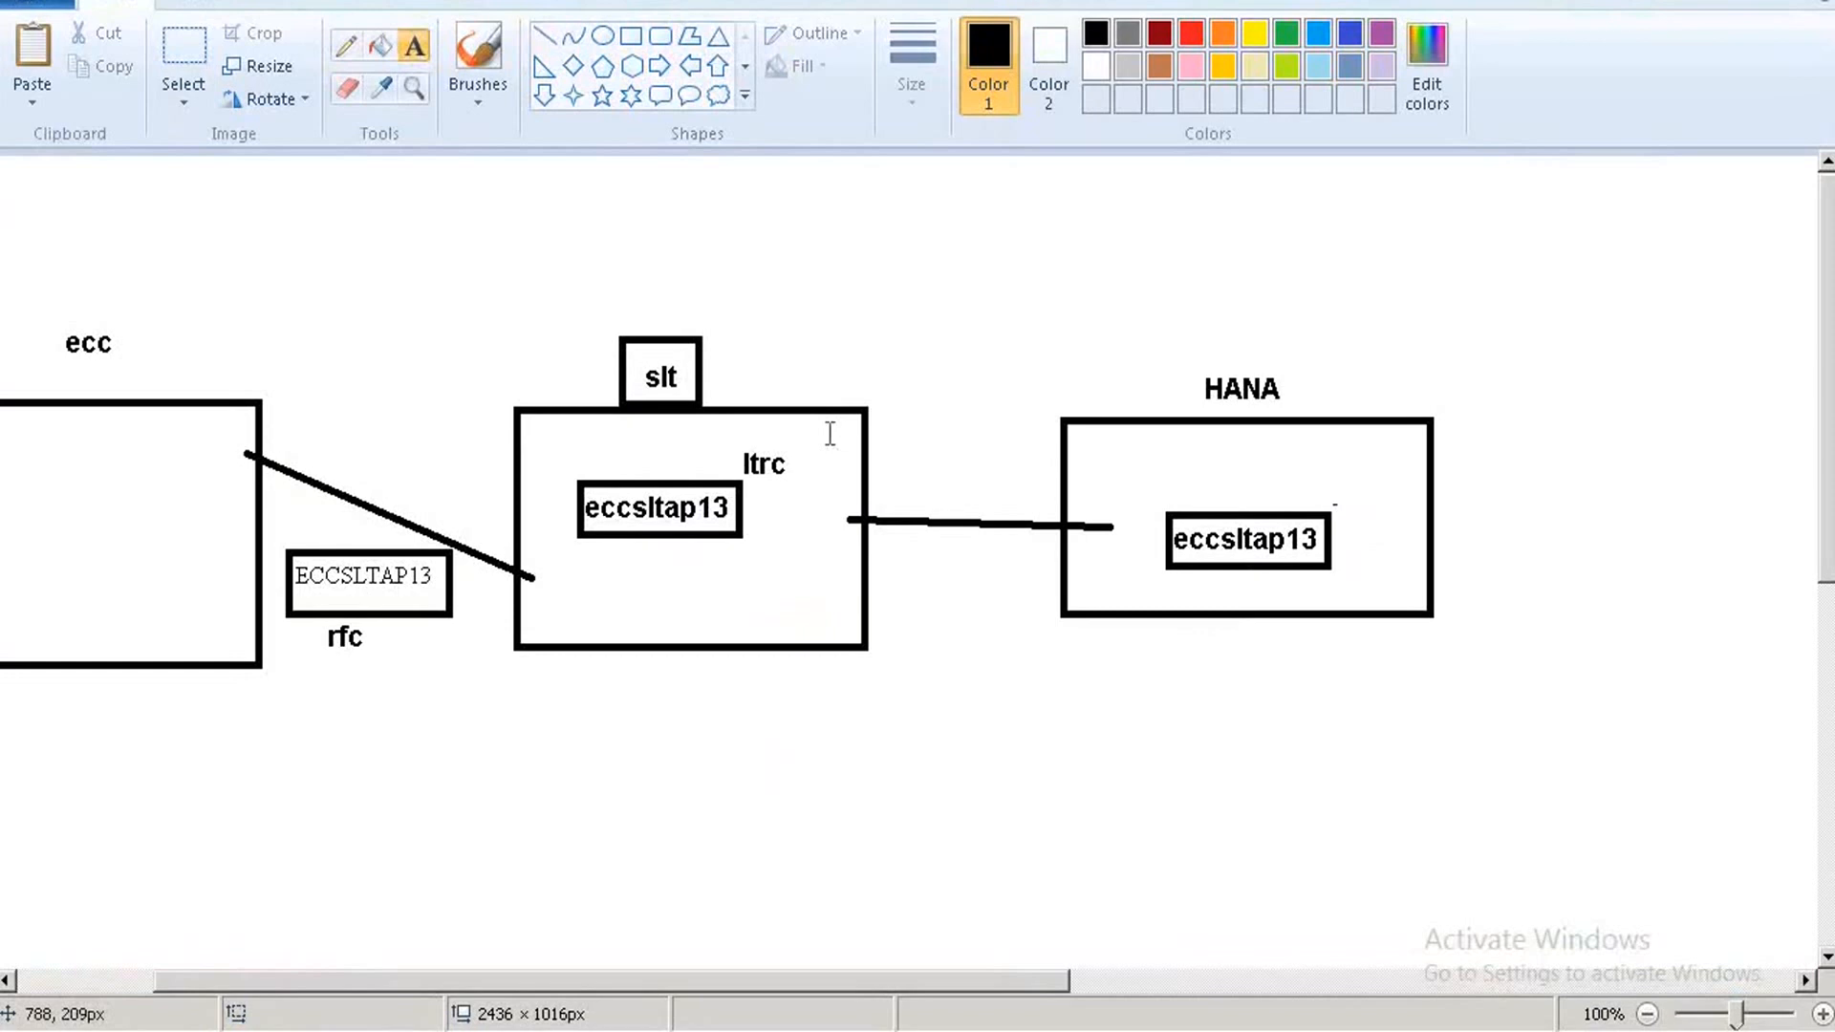
pyautogui.click(920, 488)
pyautogui.write('DB')
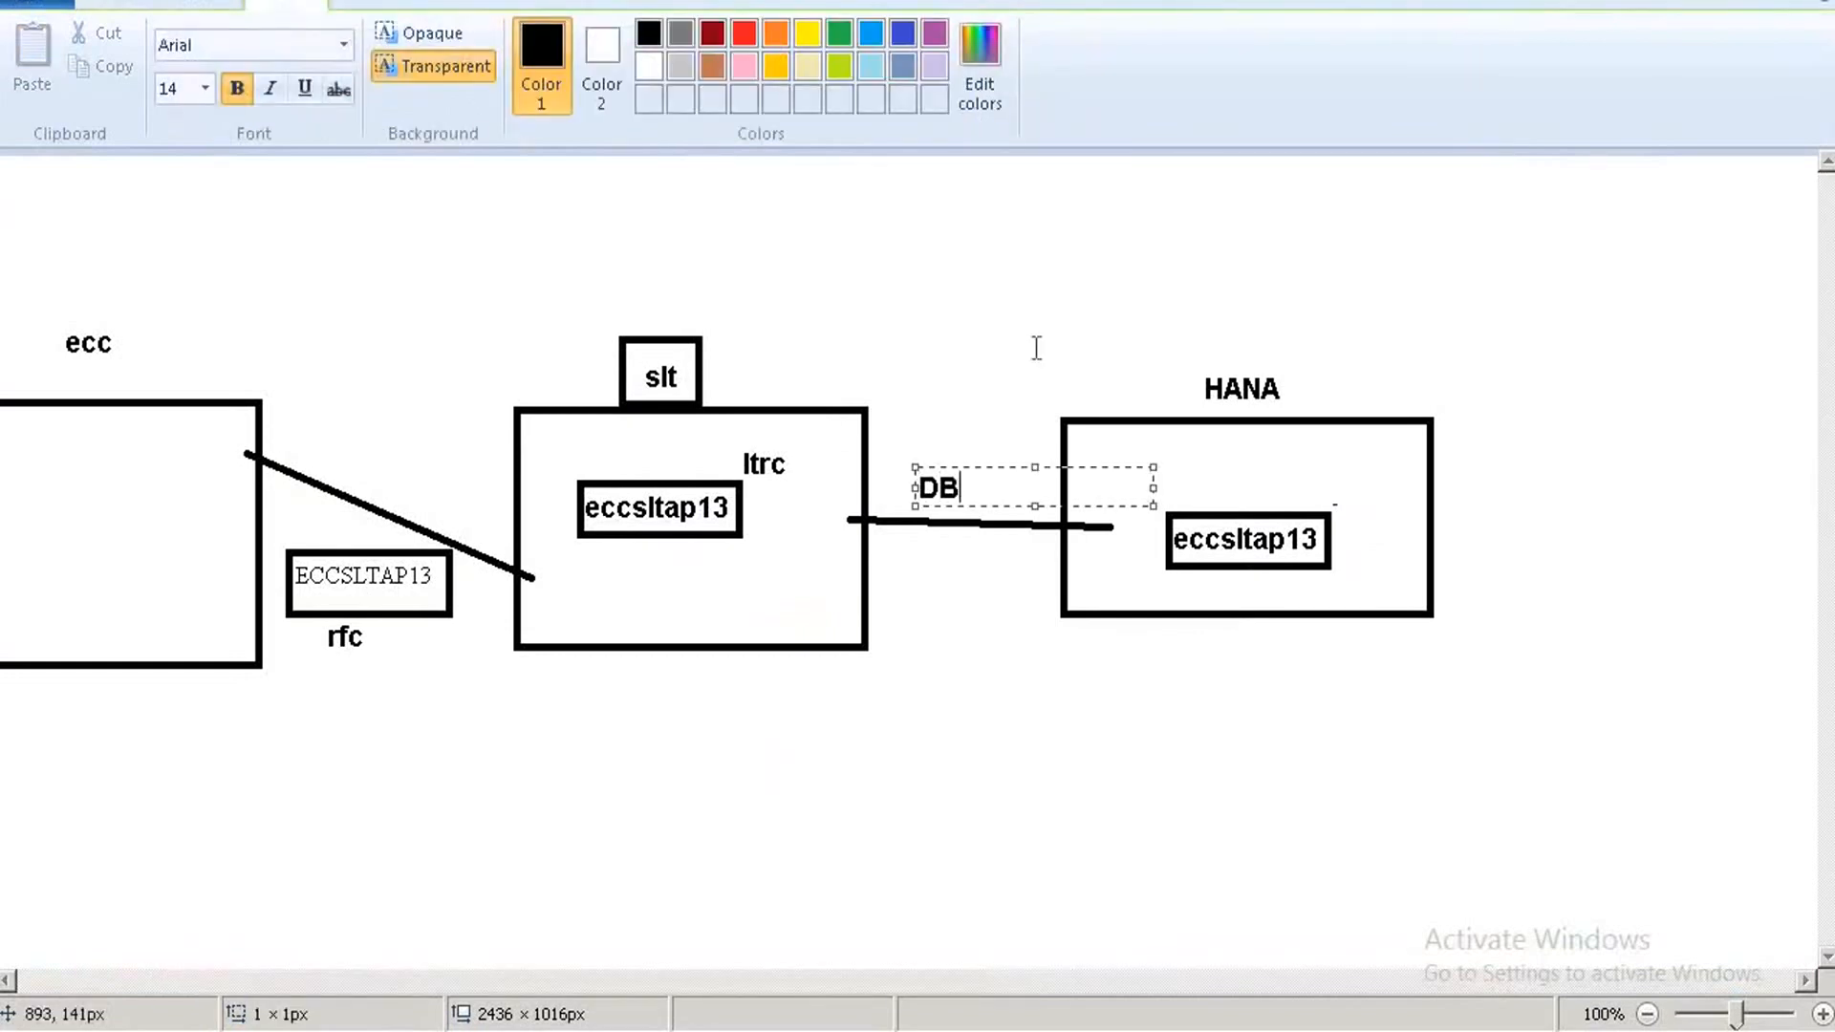
pyautogui.click(1036, 348)
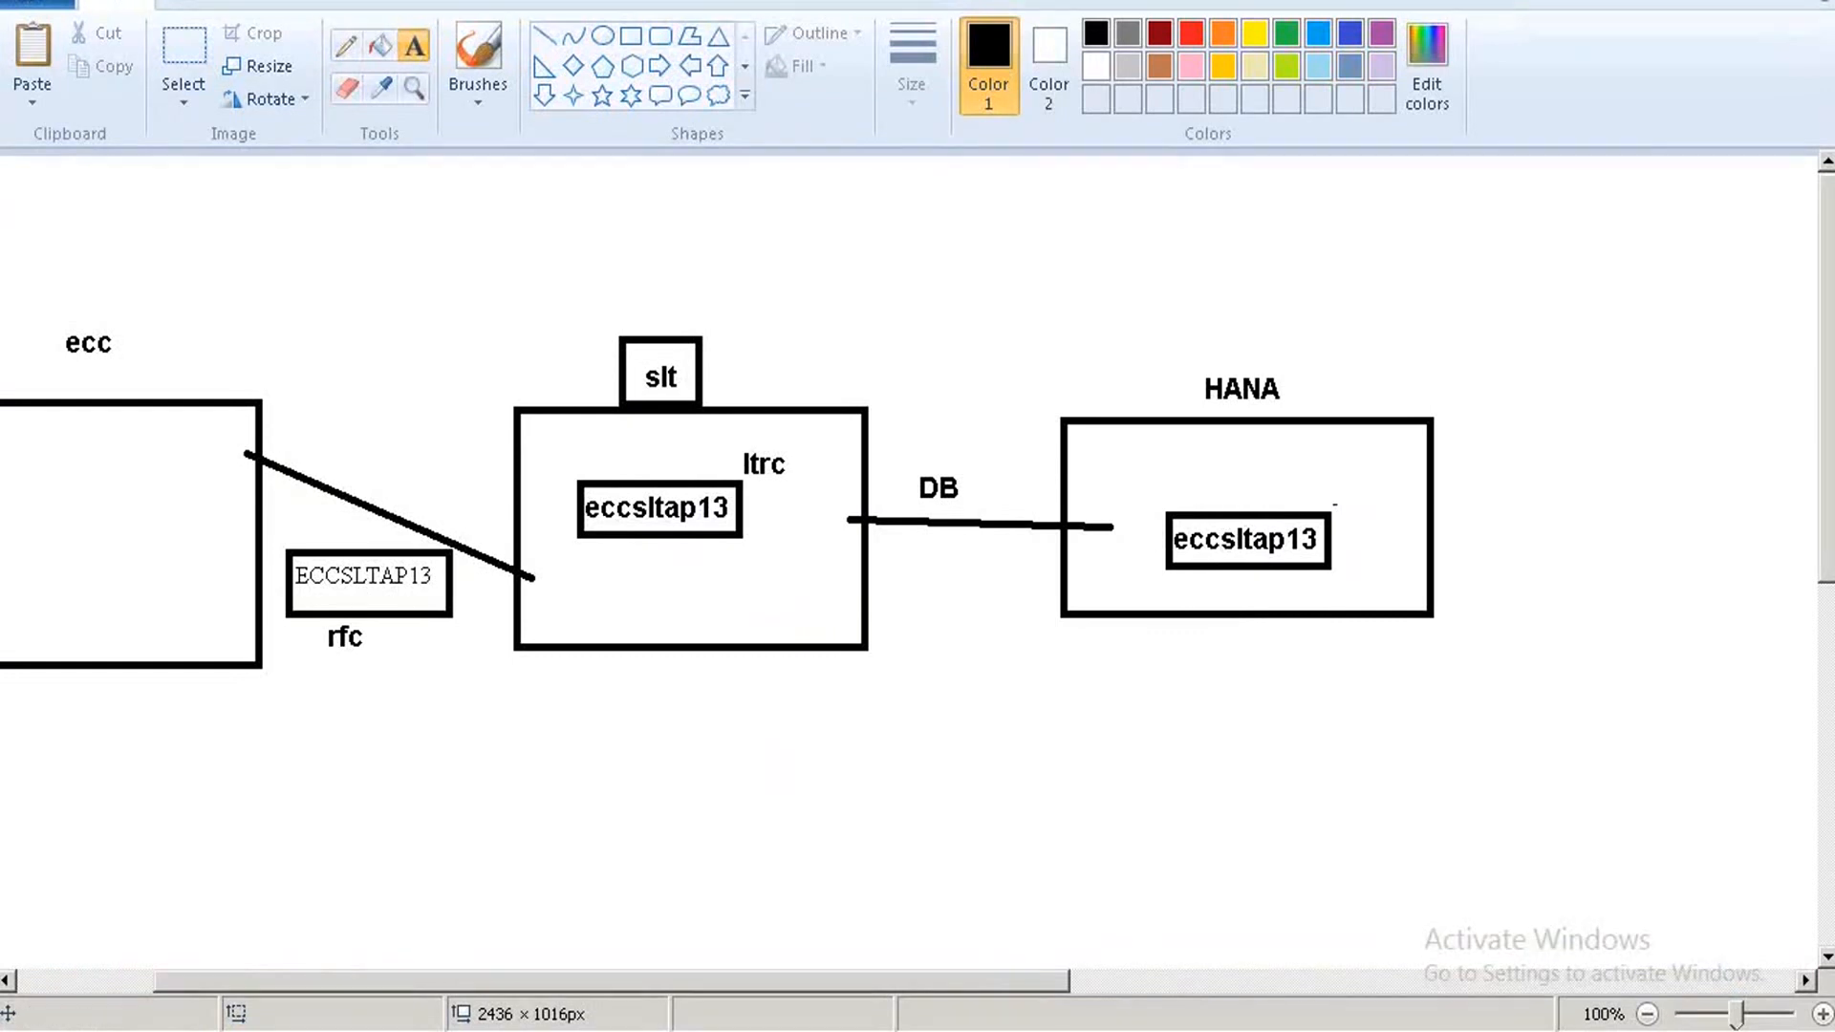
# - Switch to HANA Studio, refresh the HDB (SYSTEM) connection and locate the schema ECCSLTAP13 in its catalog
pyautogui.click(411, 1013)
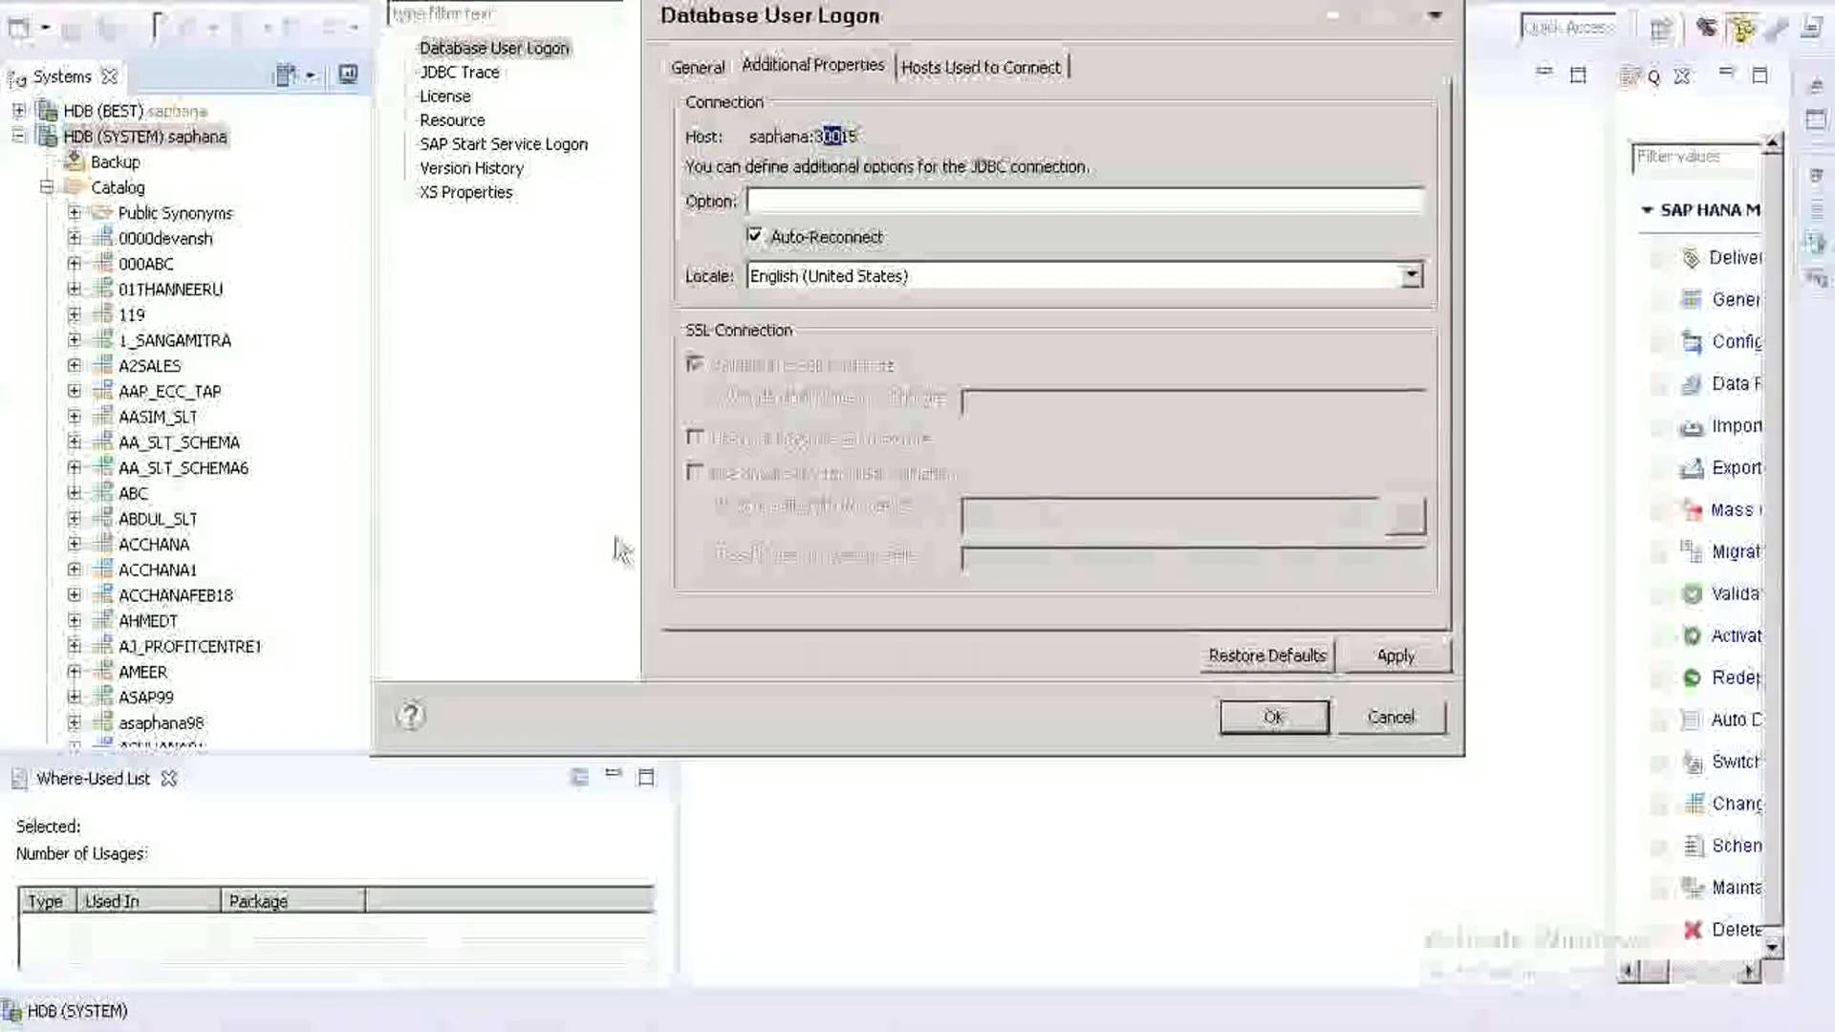
pyautogui.rightClick(162, 142)
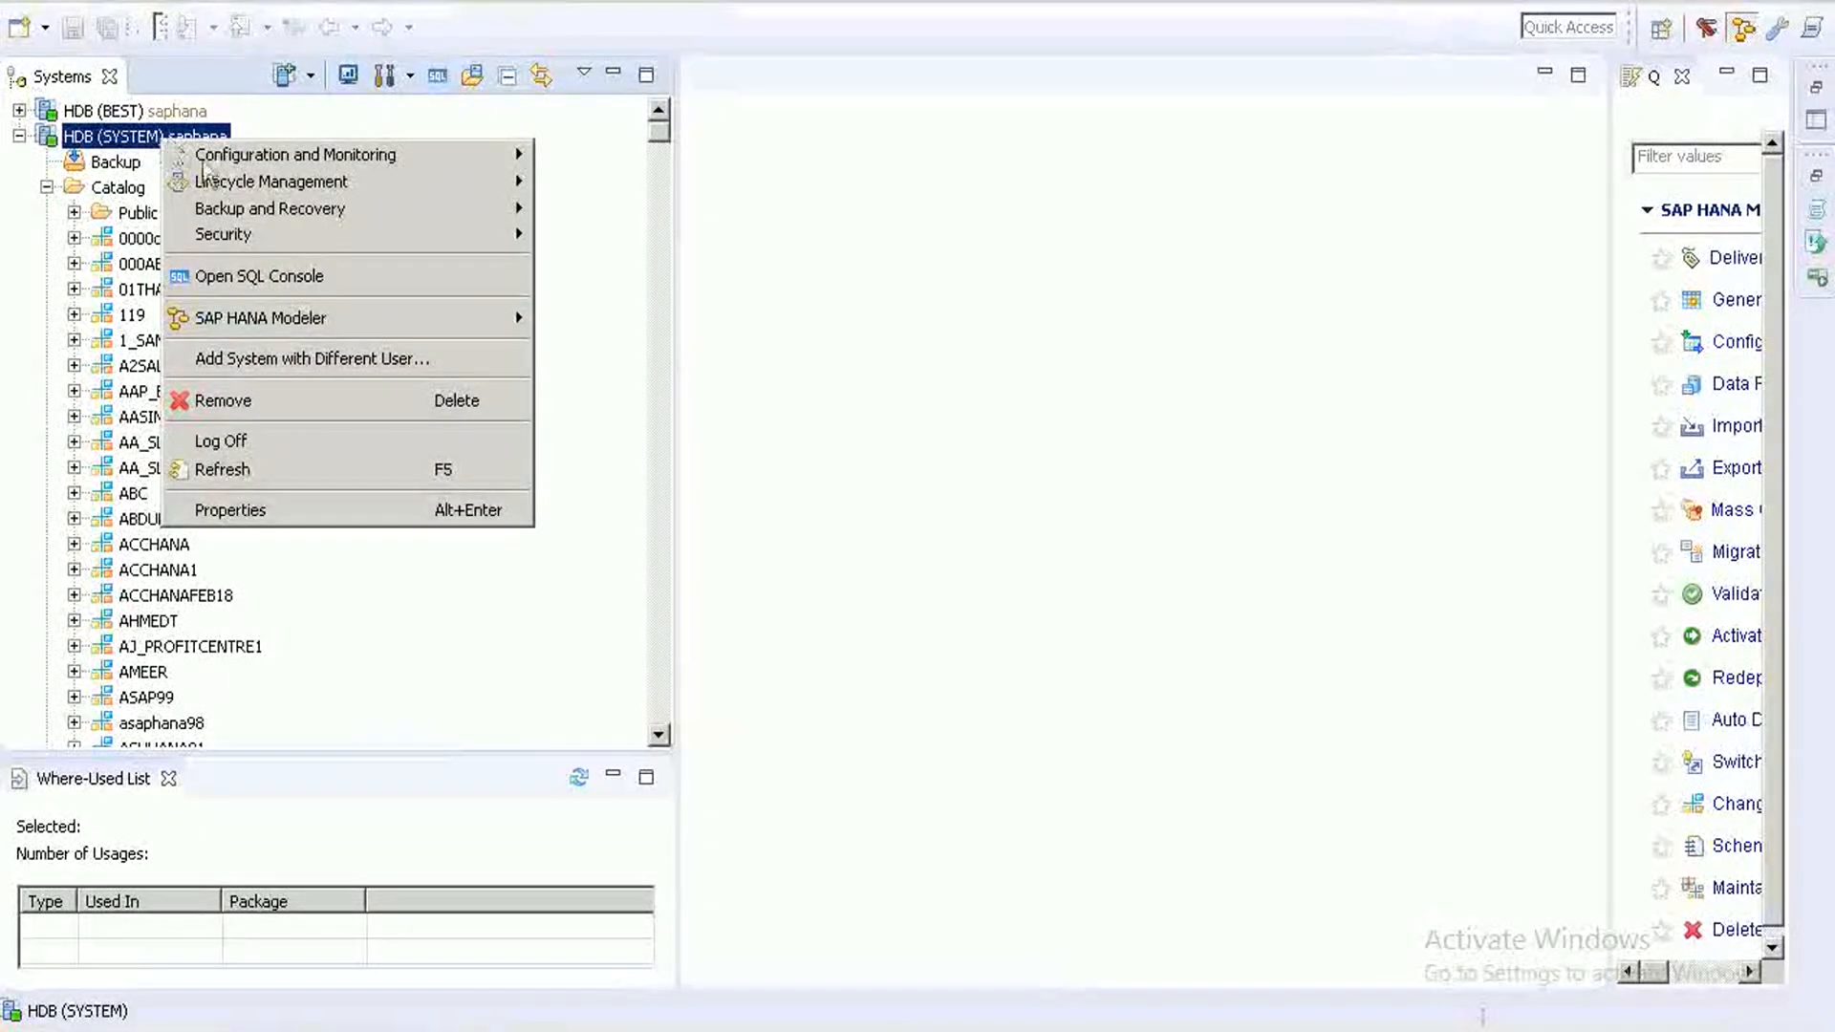
pyautogui.click(260, 470)
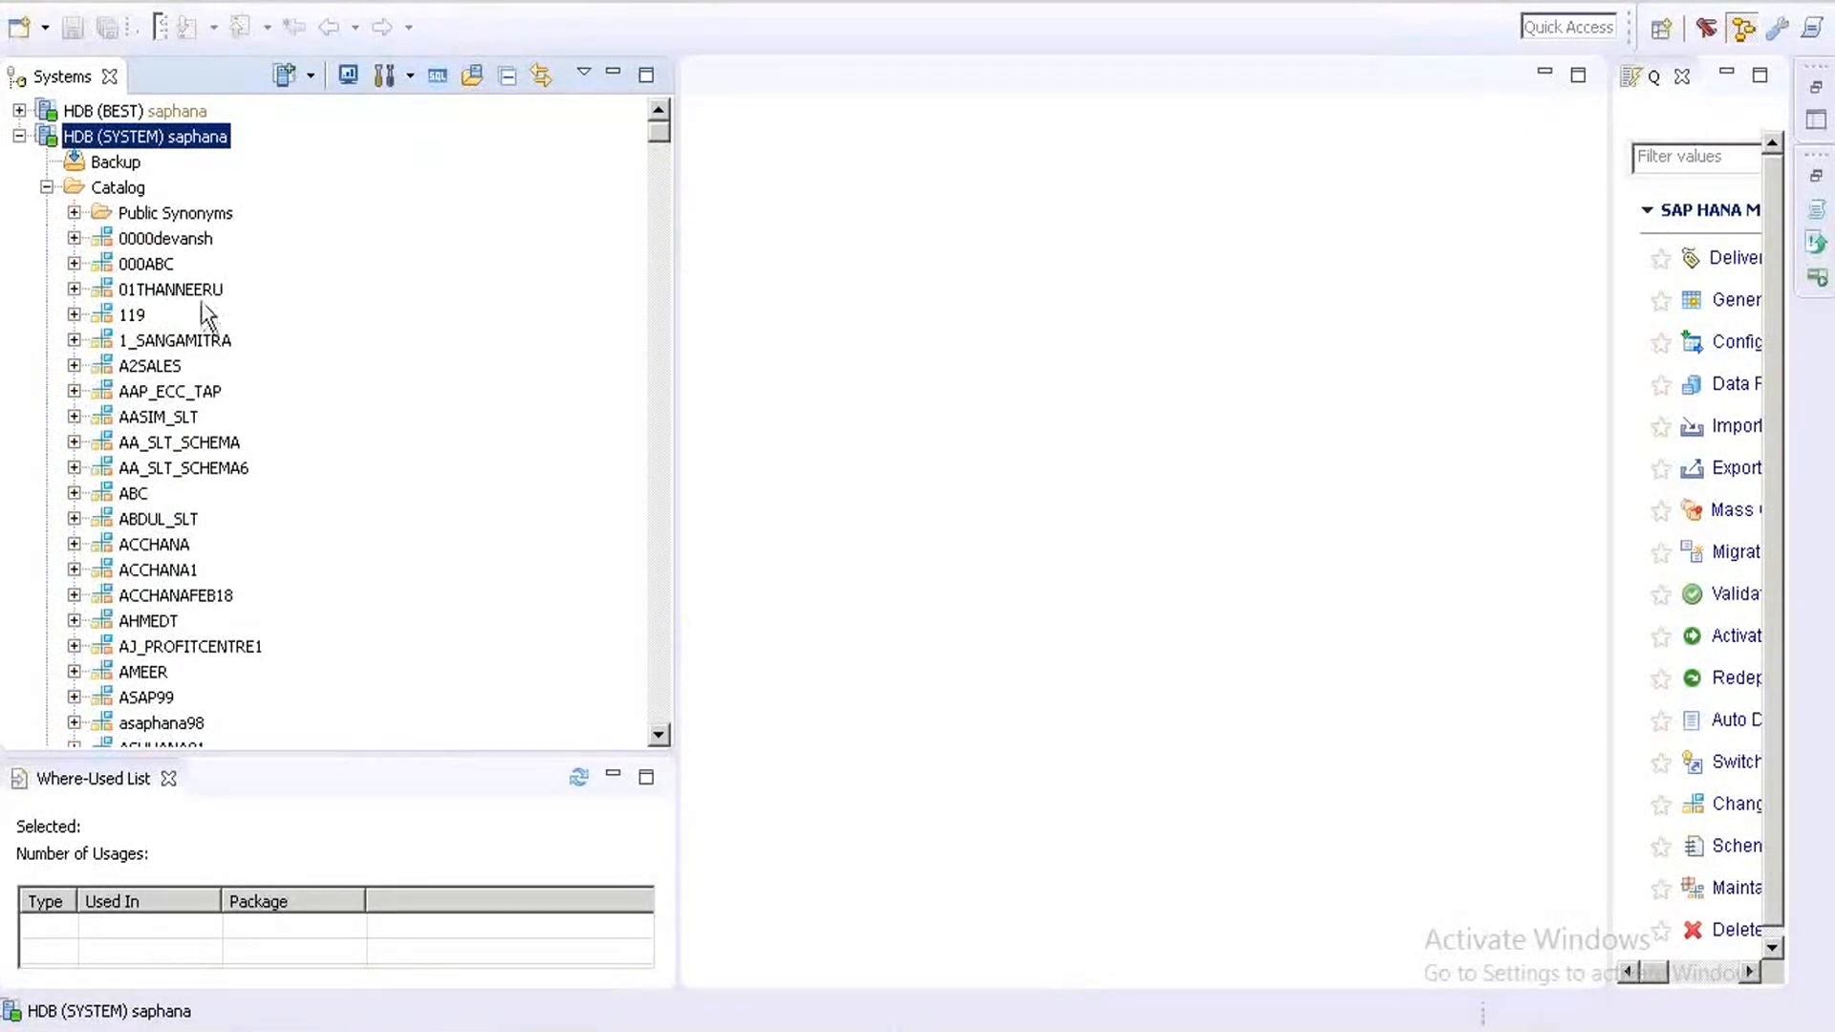
pyautogui.click(150, 239)
pyautogui.write('eccslta')
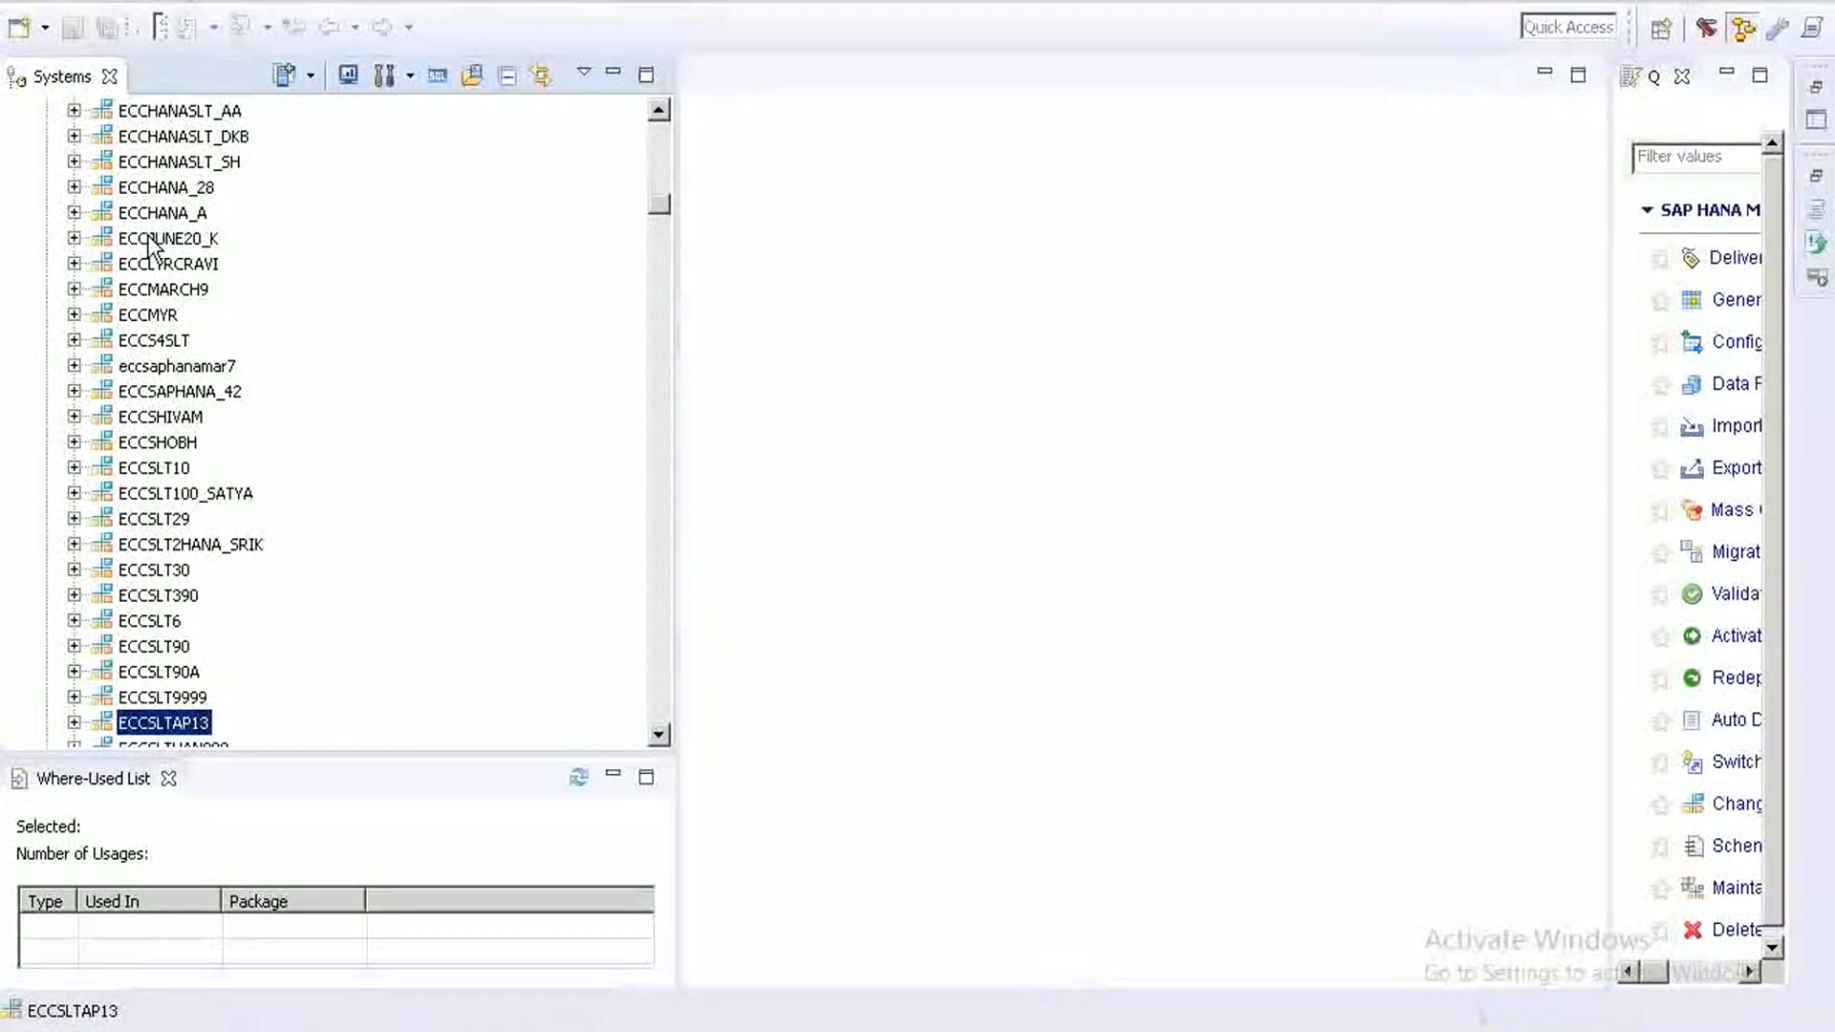
pyautogui.moveTo(663, 734); pyautogui.dragTo(662, 734)
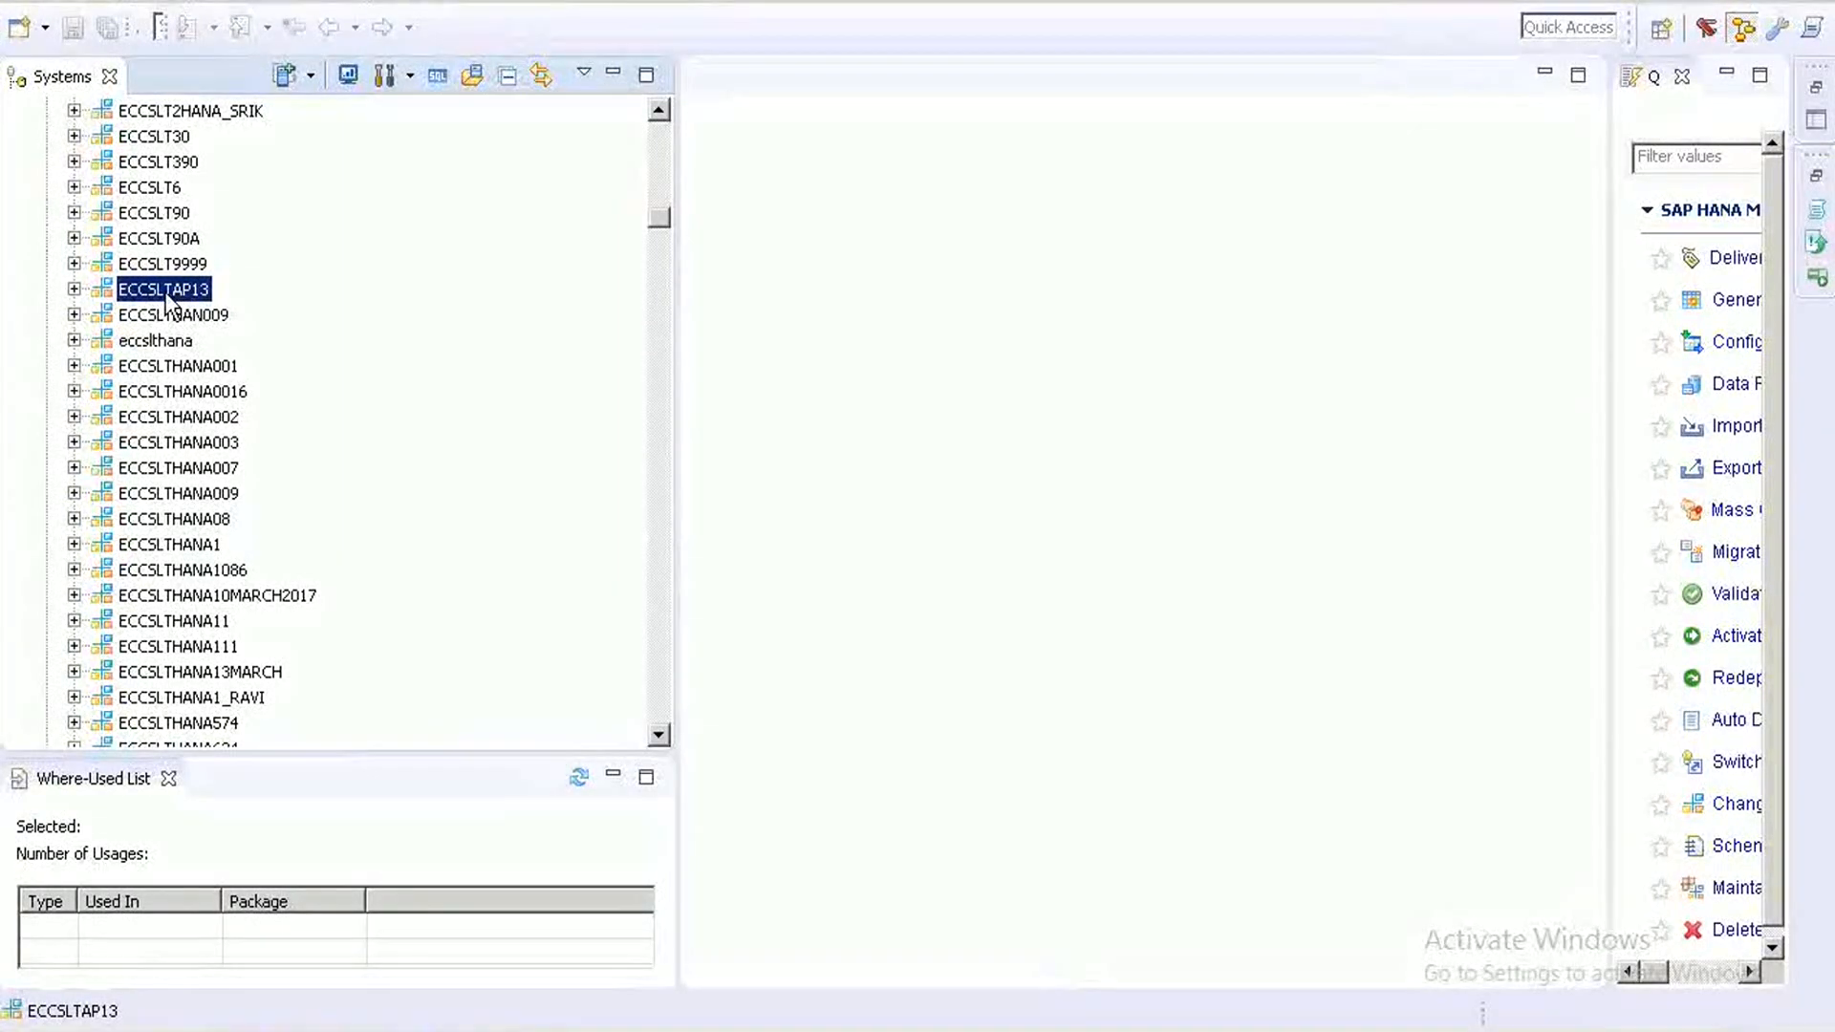
# - Reset the SAP HANA Modeler perspective to its defaults
pyautogui.click(304, 7)
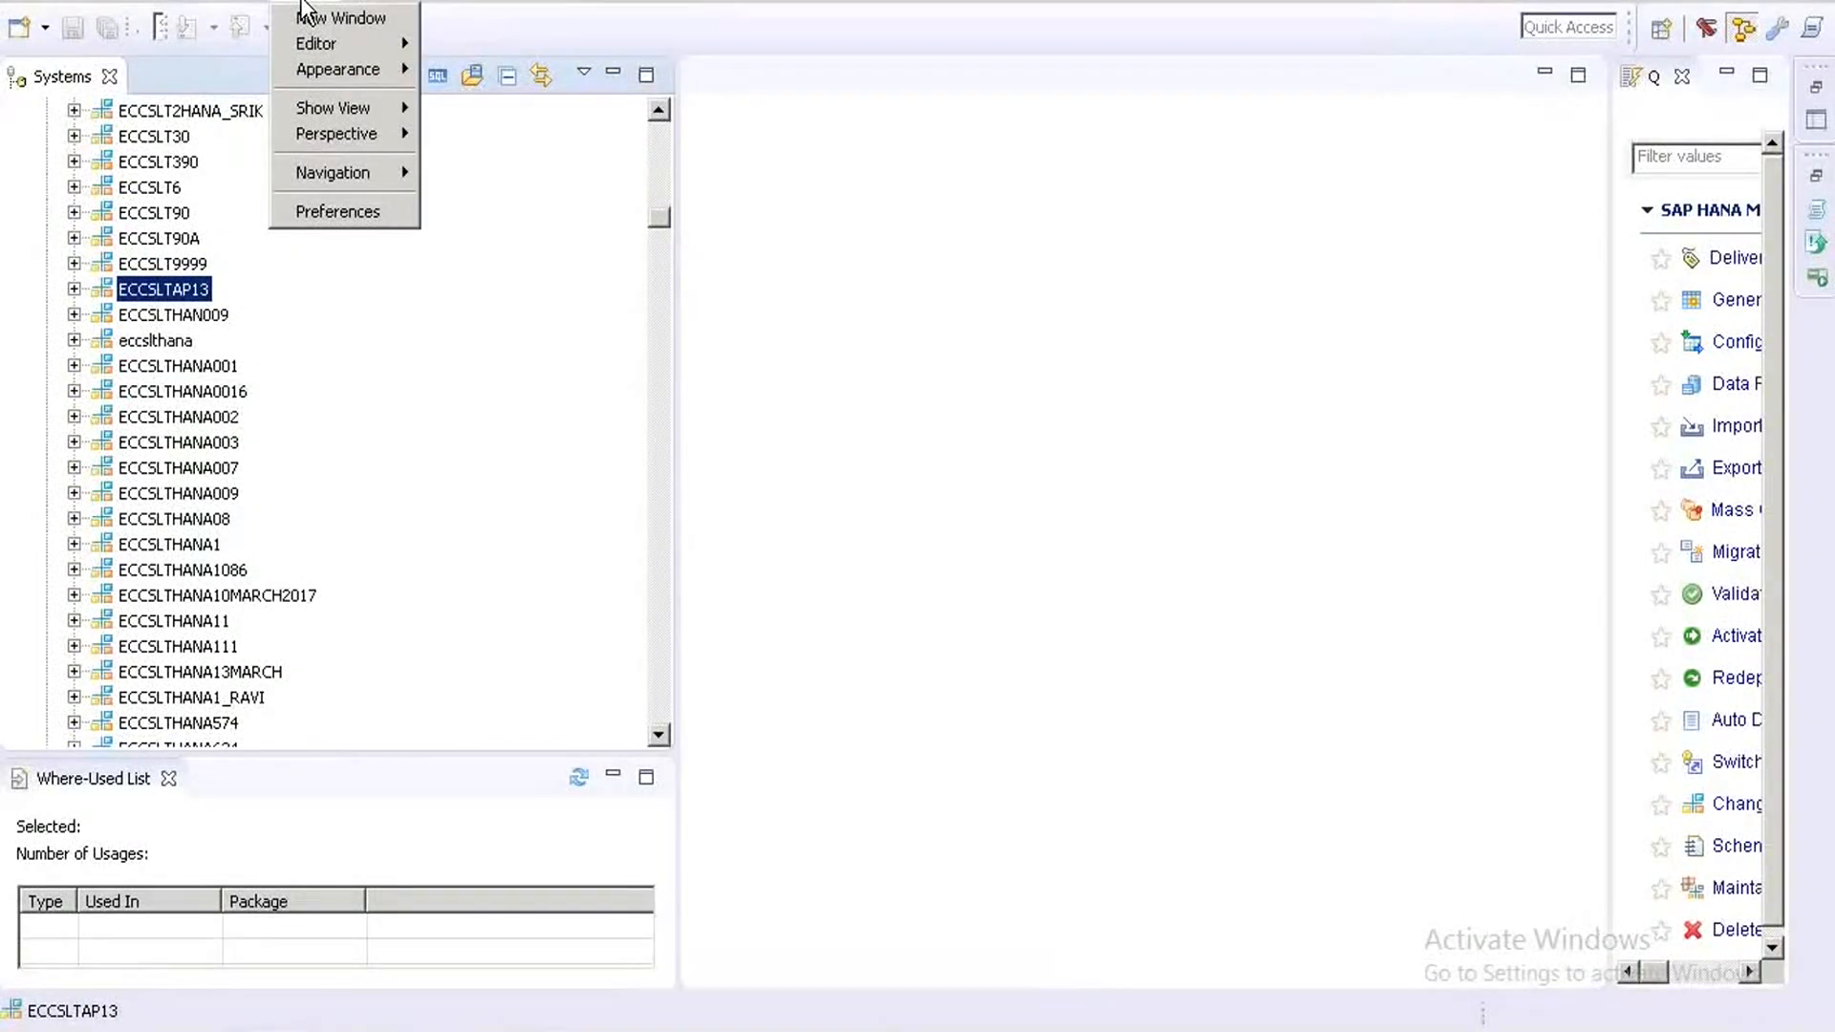
pyautogui.moveTo(383, 139)
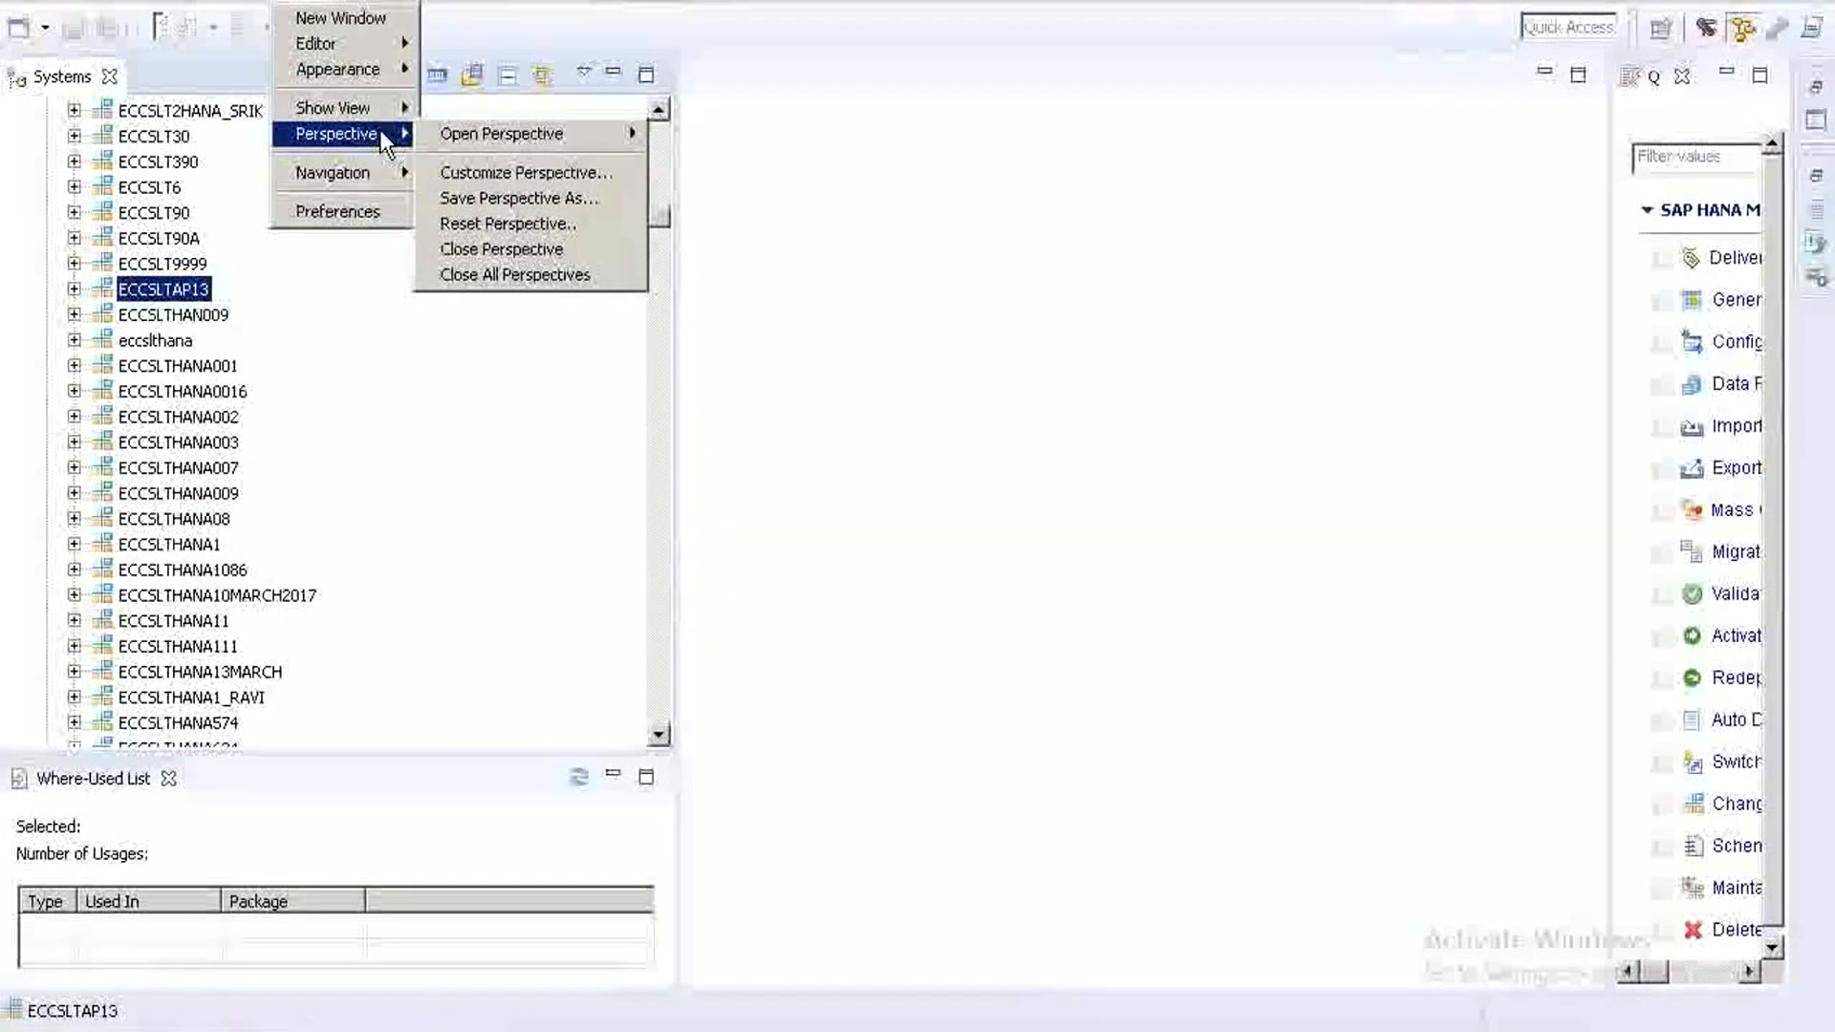
pyautogui.click(491, 227)
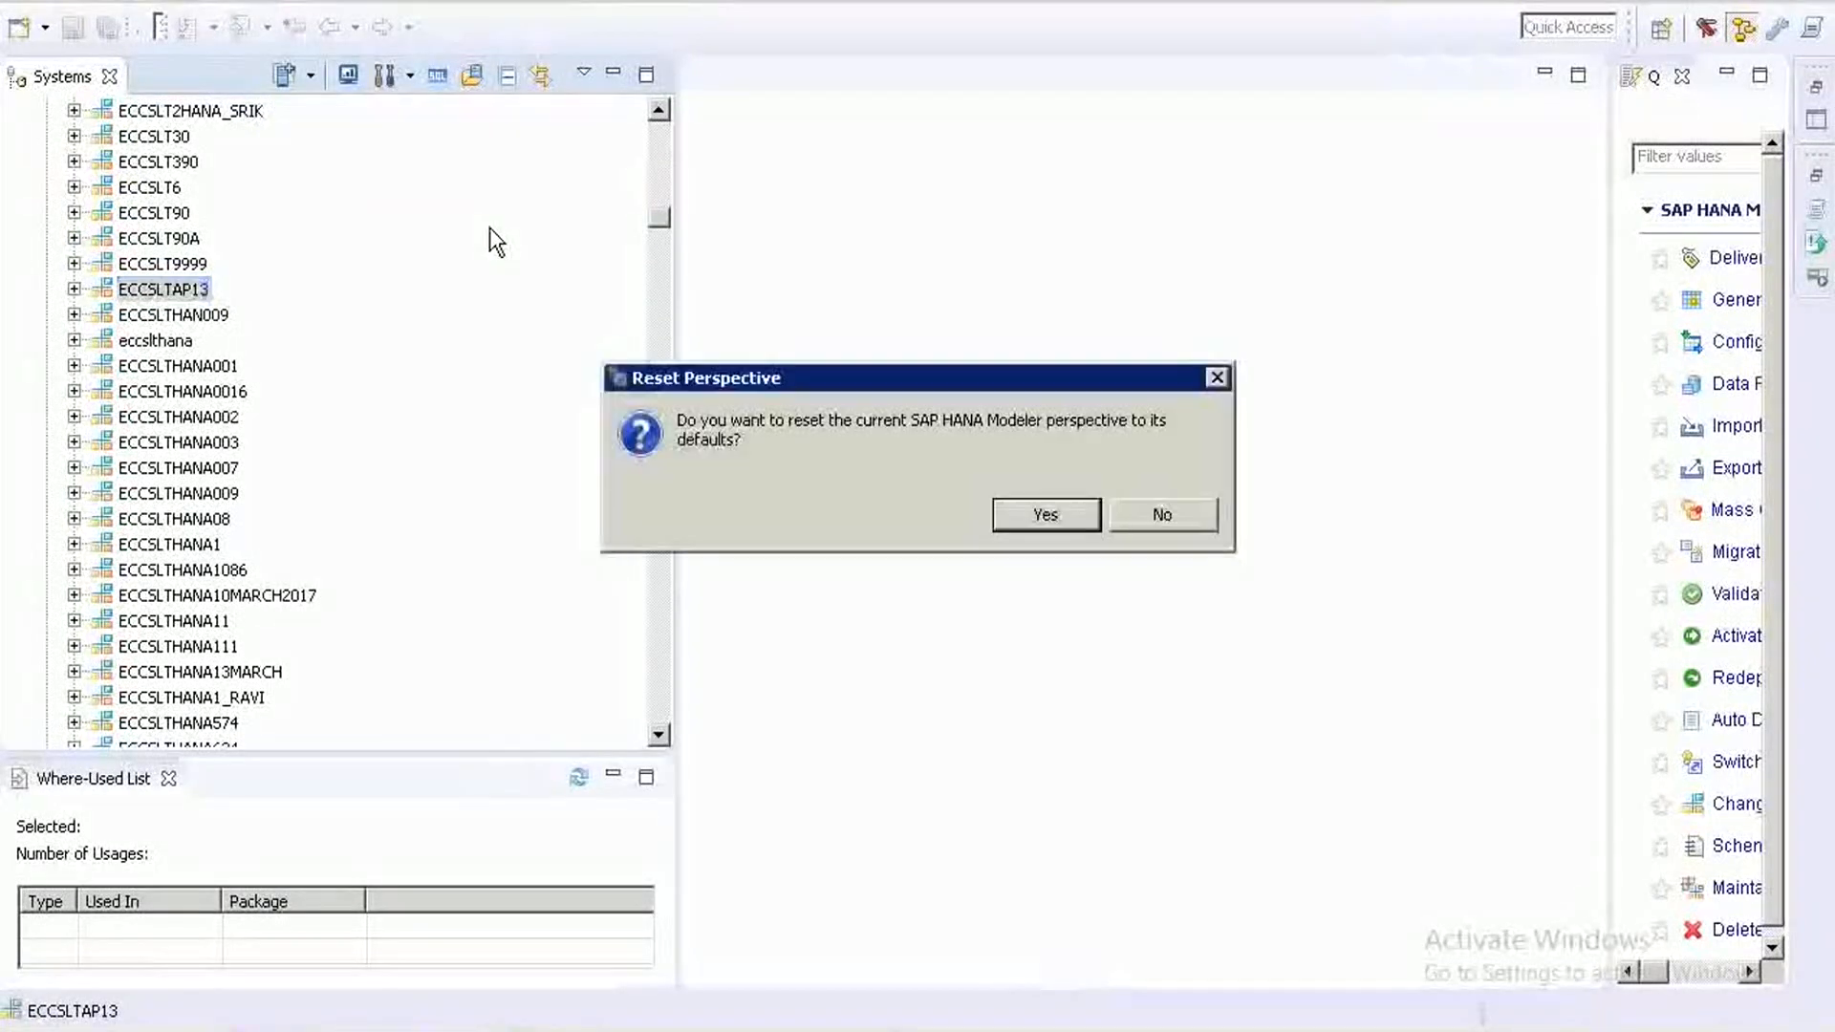
pyautogui.click(1090, 532)
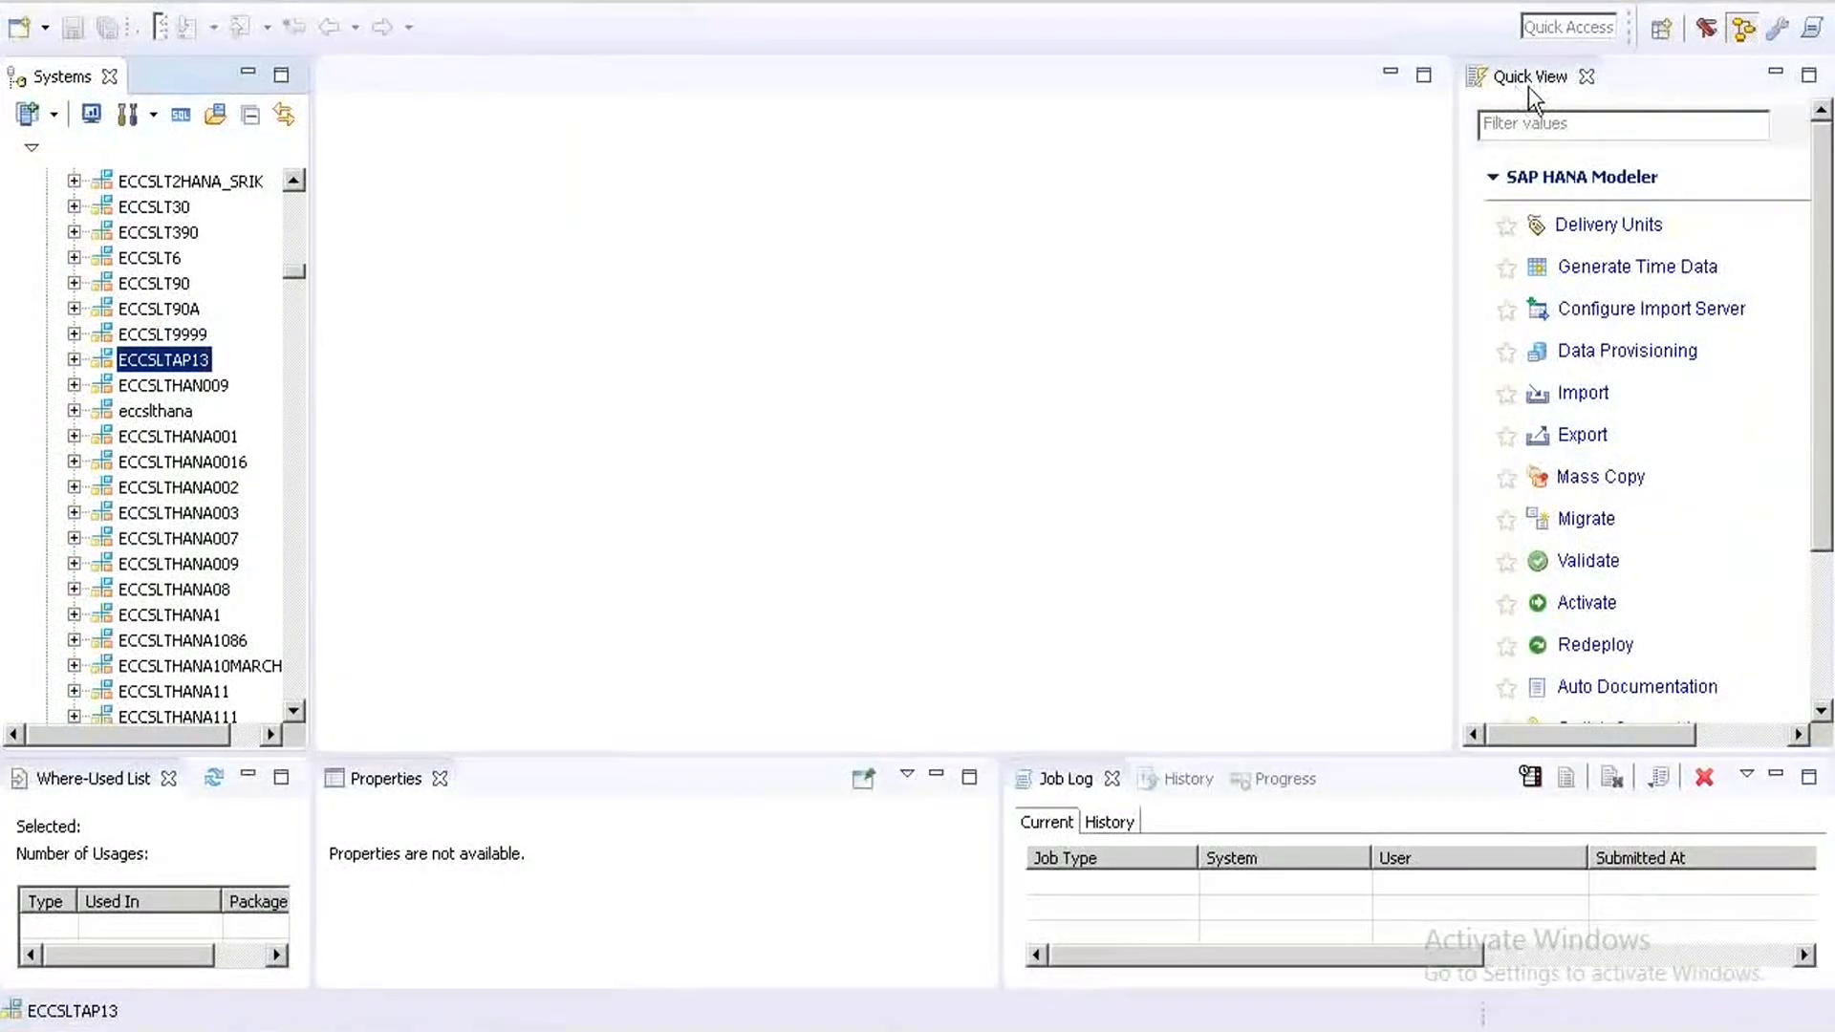
# - Open Data Provisioning for the HDB (SYSTEM) saphana system
pyautogui.click(1592, 354)
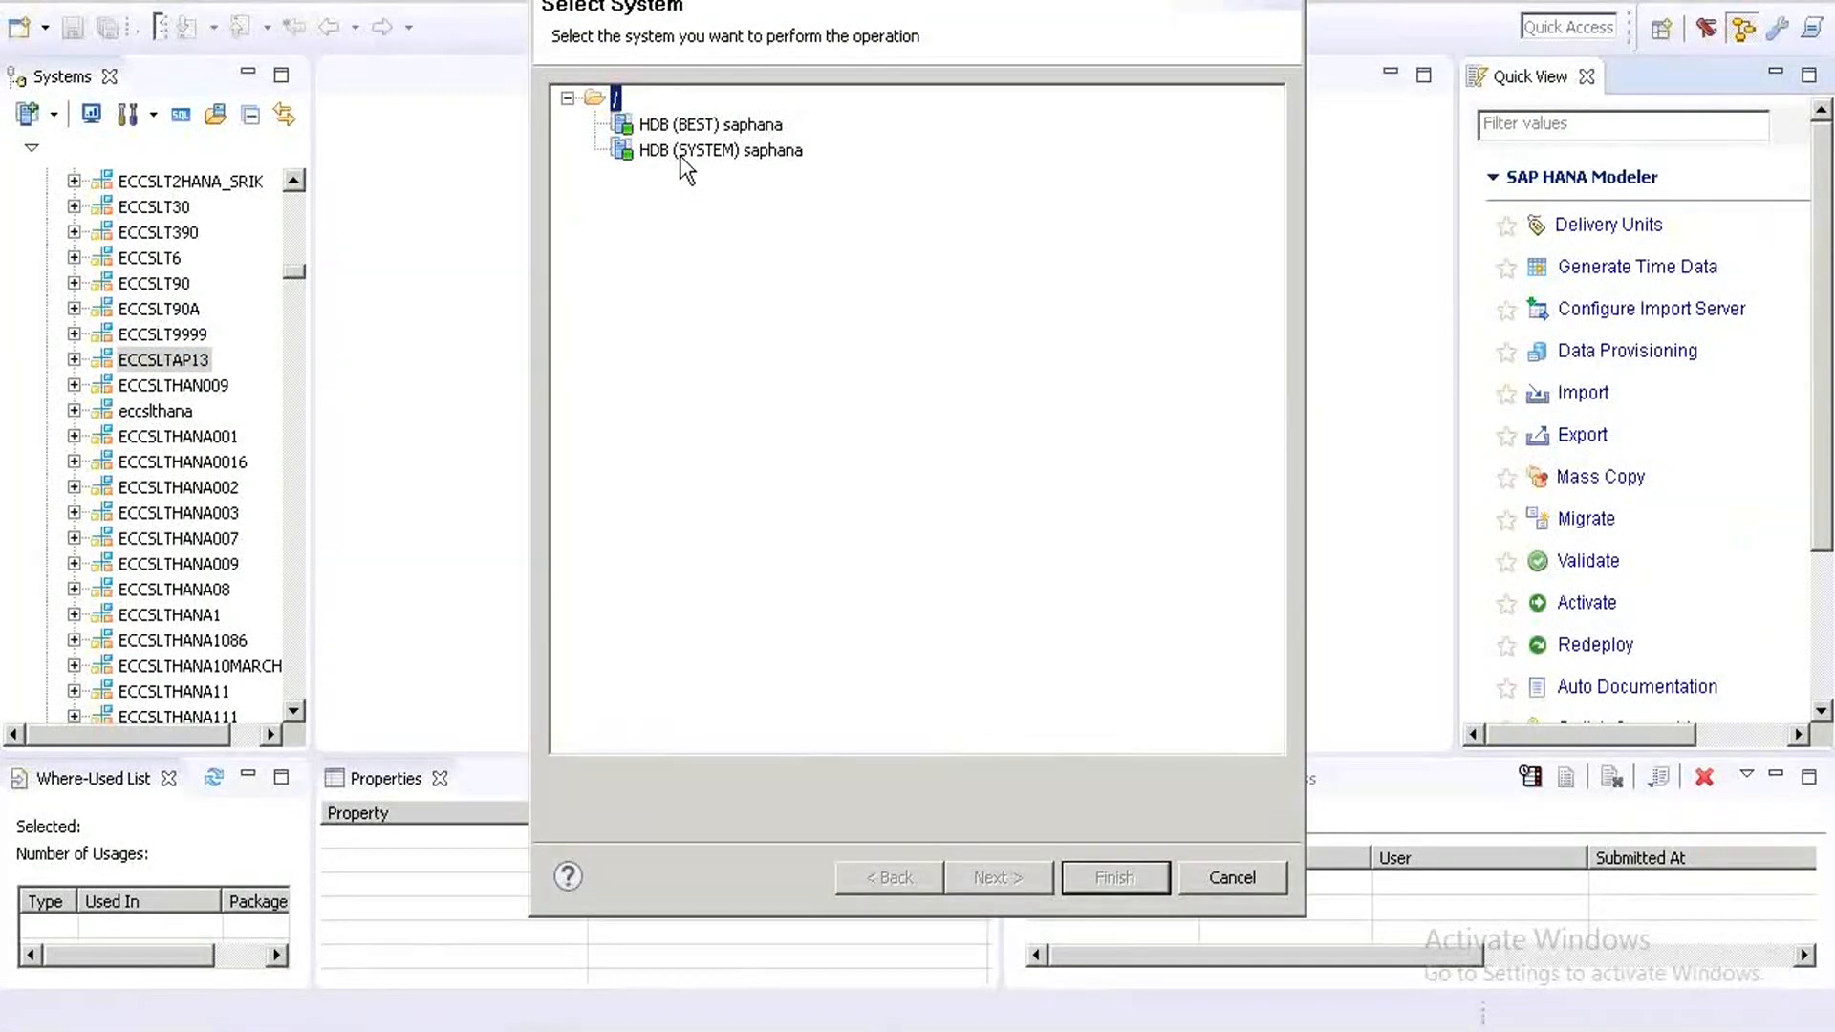
pyautogui.click(682, 153)
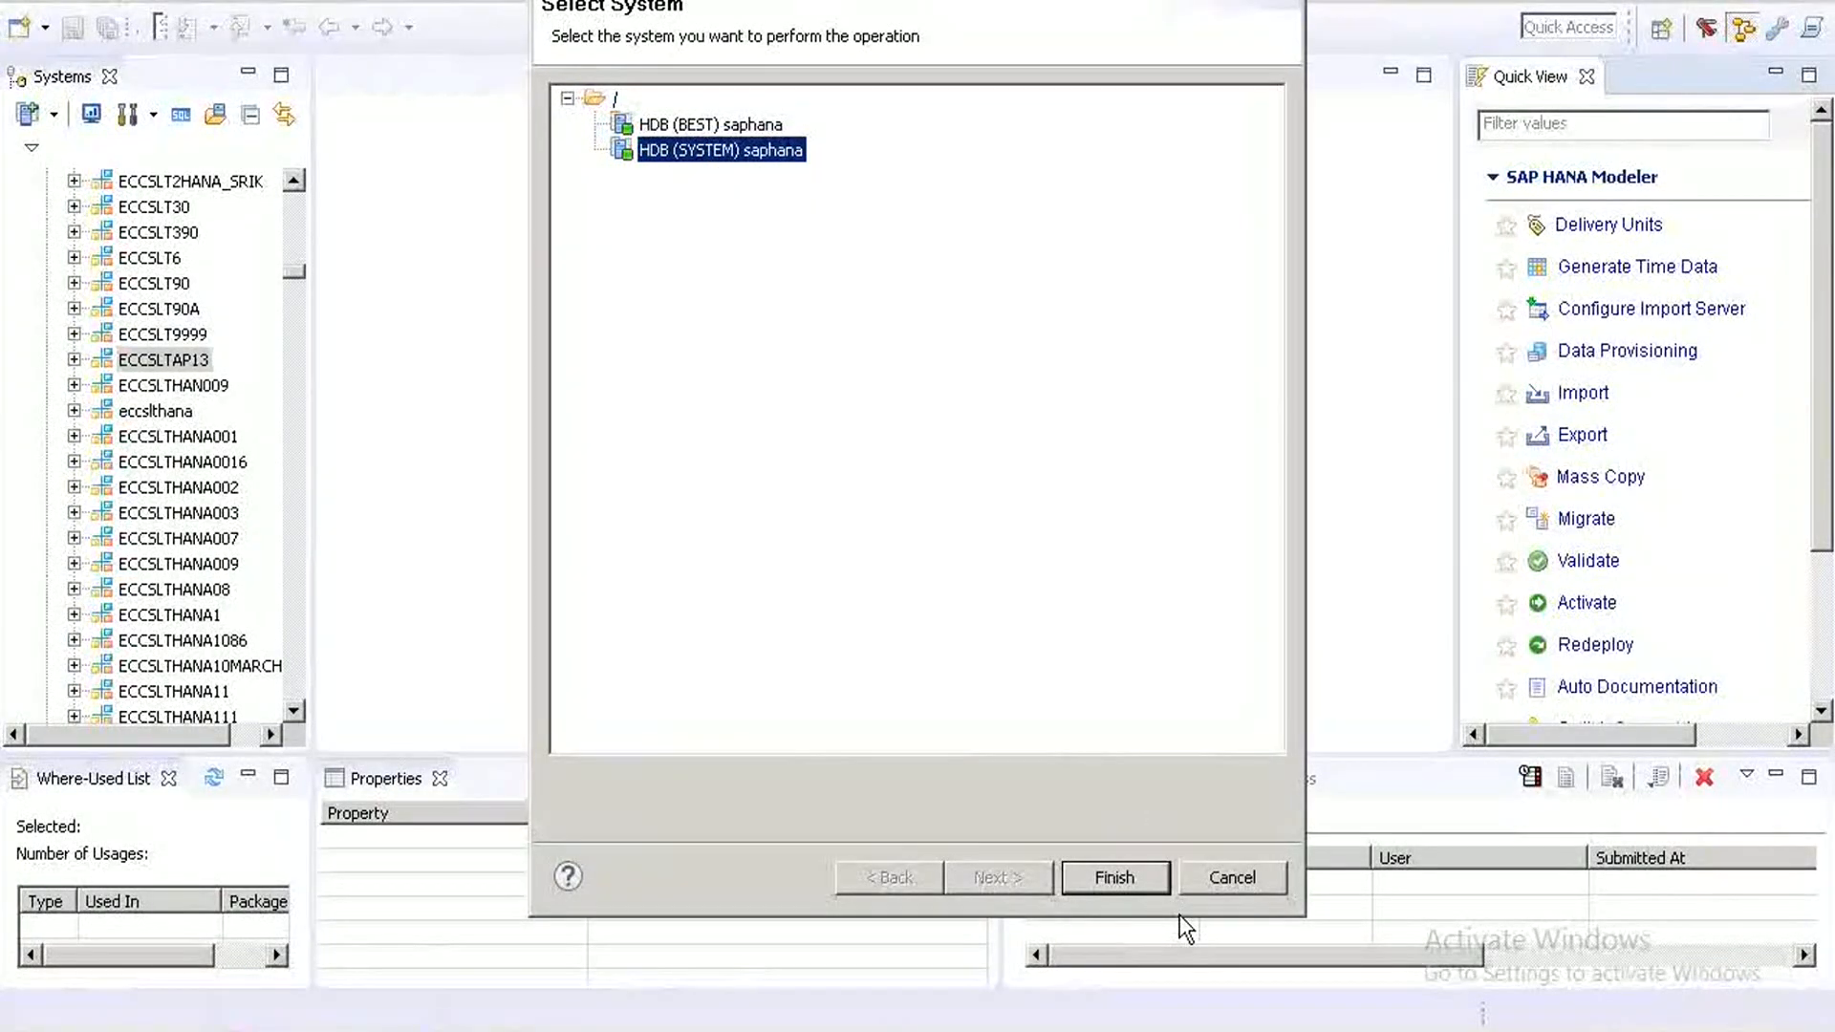
pyautogui.press('Return')
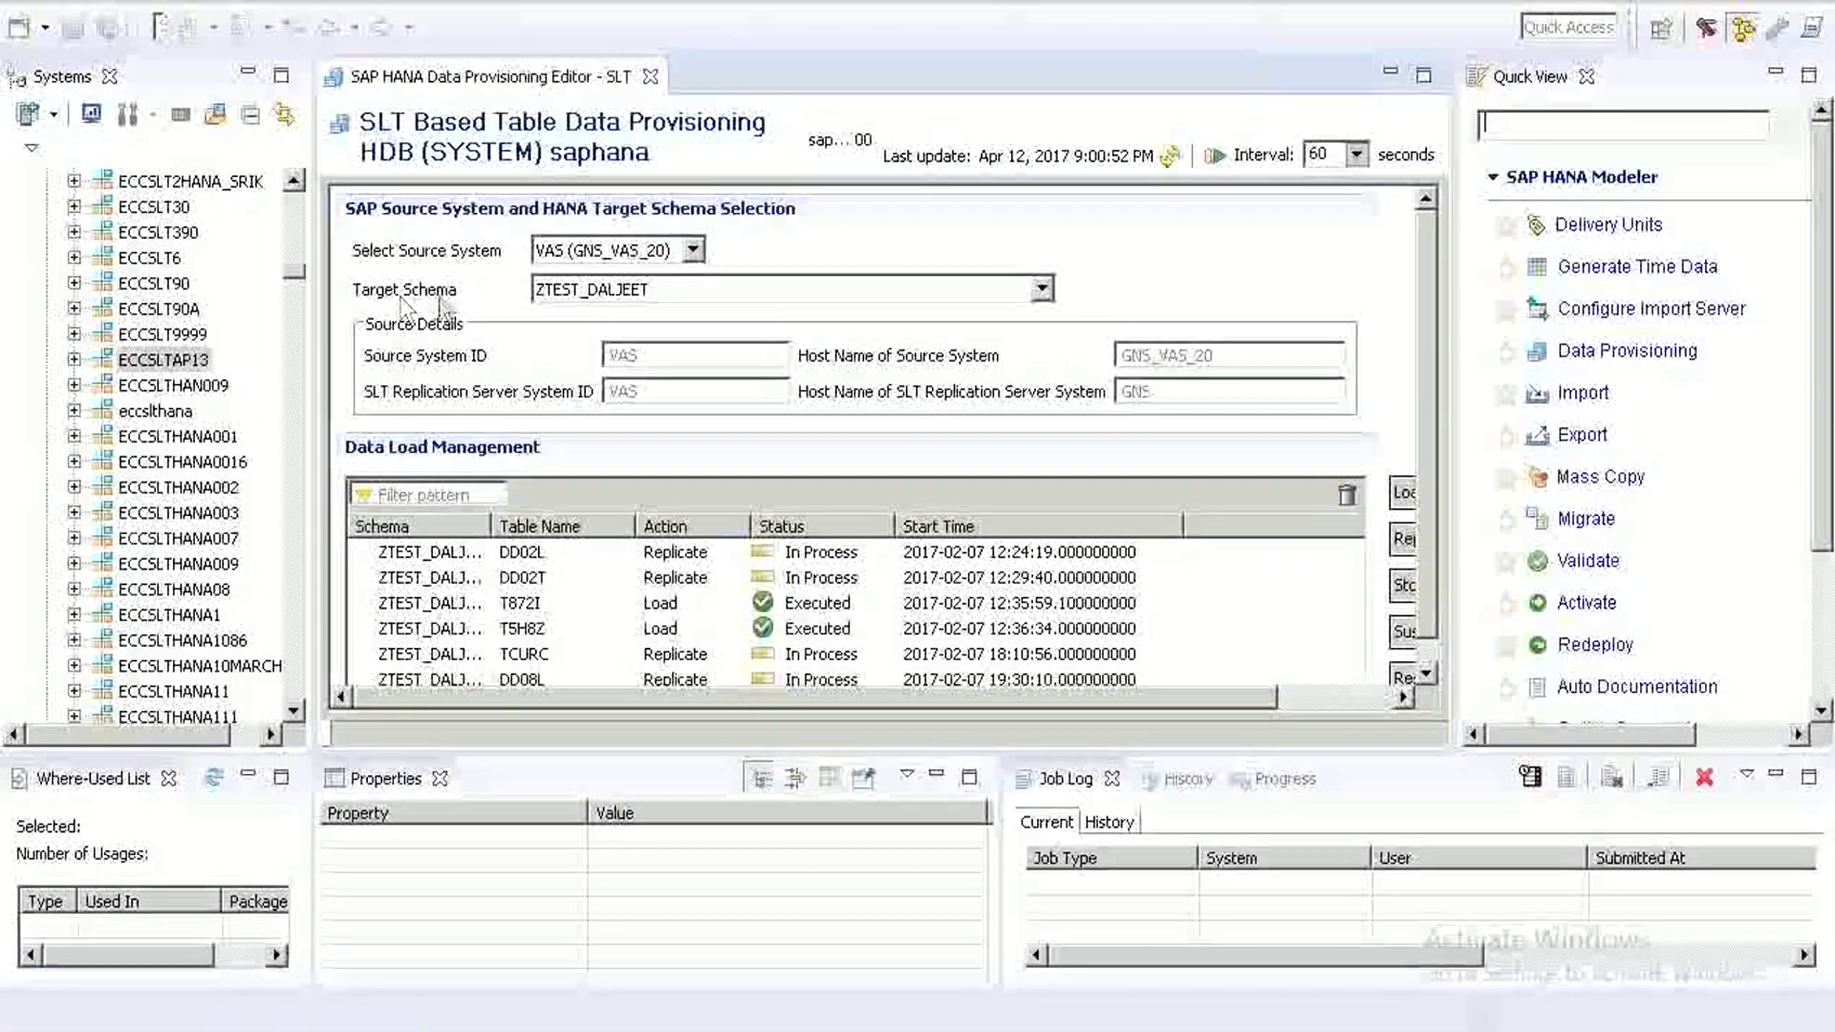
# - Set the target schema to ECCSLTAP13 in the data provisioning editor and minimize the Properties view
pyautogui.click(578, 291)
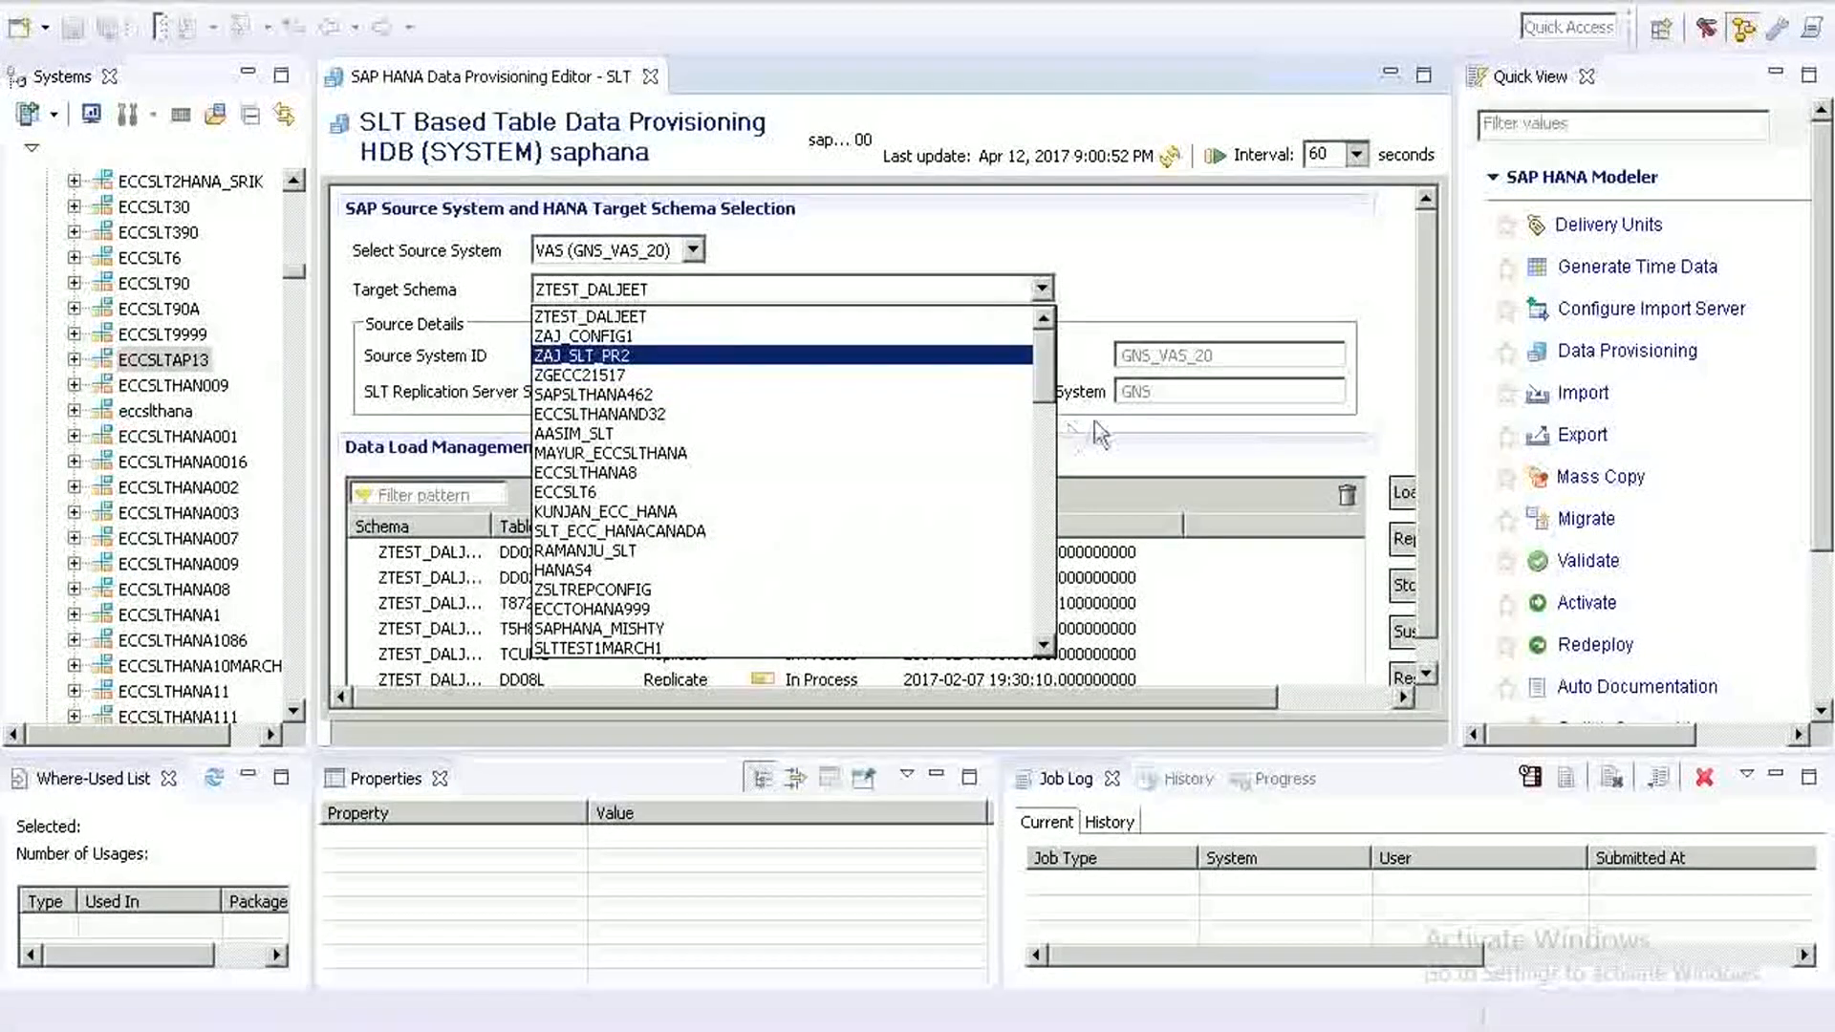
pyautogui.moveTo(1049, 376); pyautogui.dragTo(1044, 439)
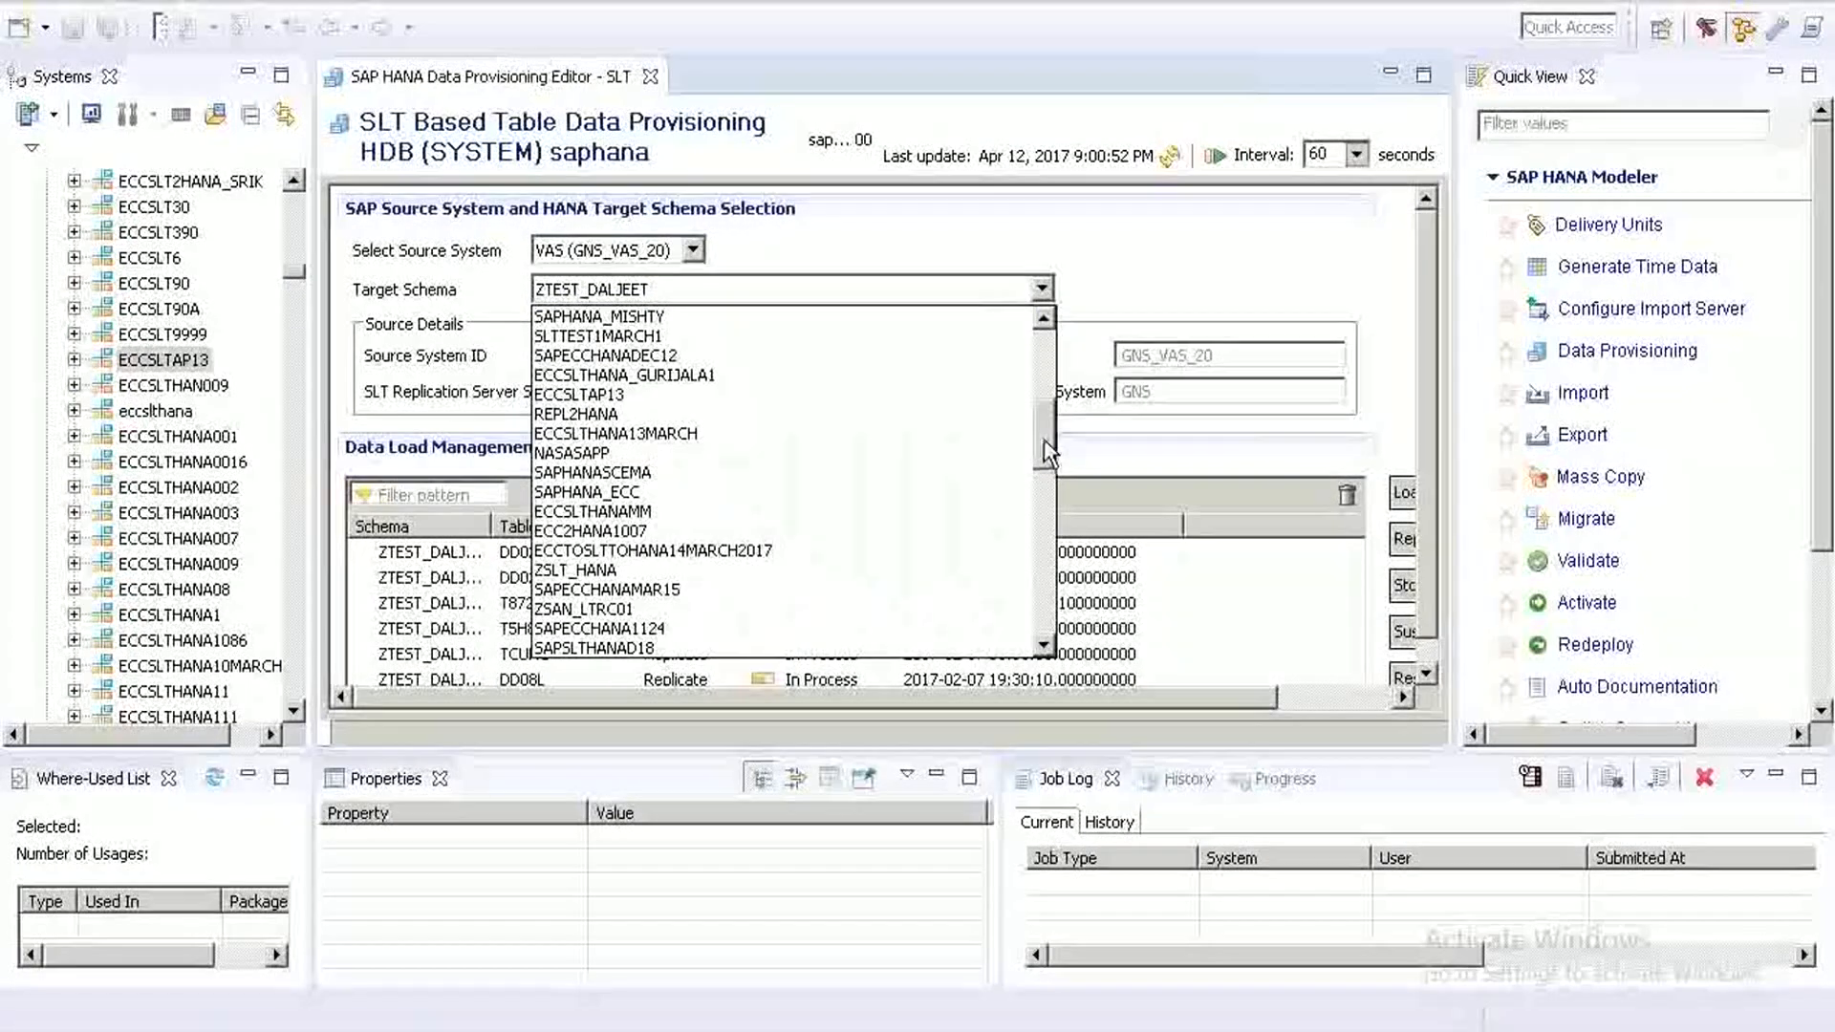
pyautogui.click(578, 396)
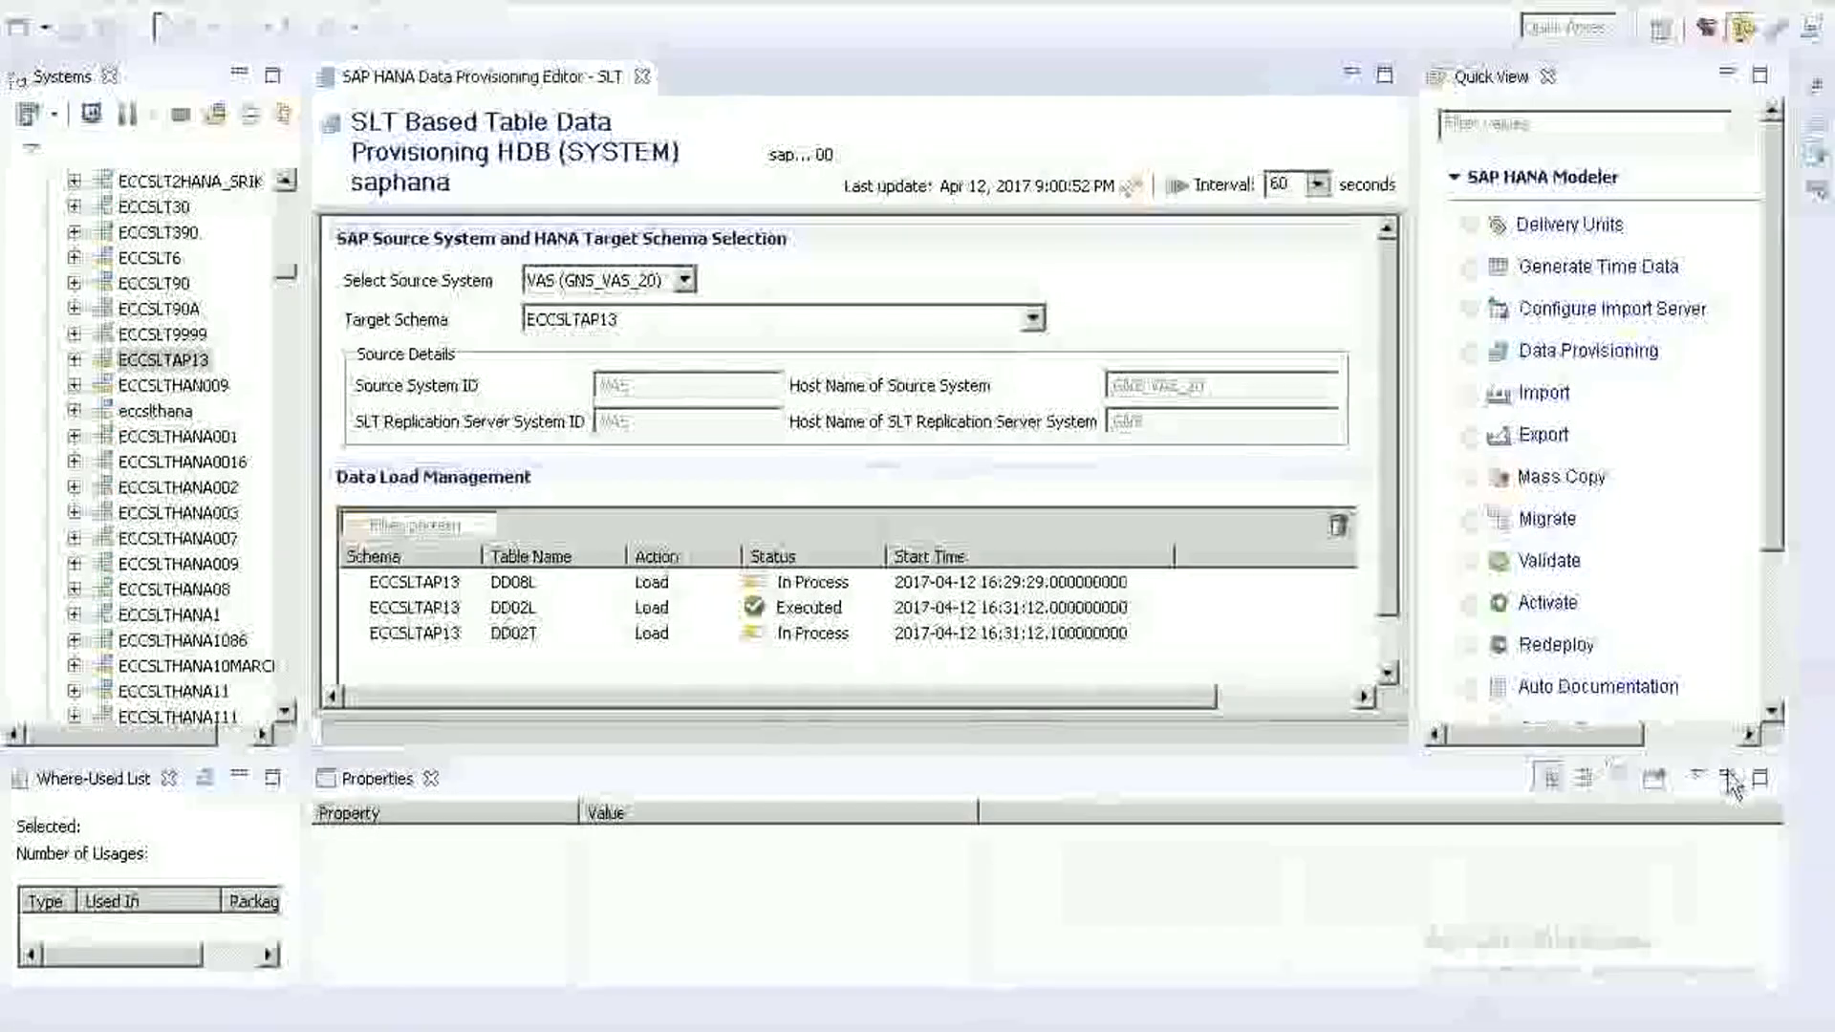
pyautogui.click(1727, 776)
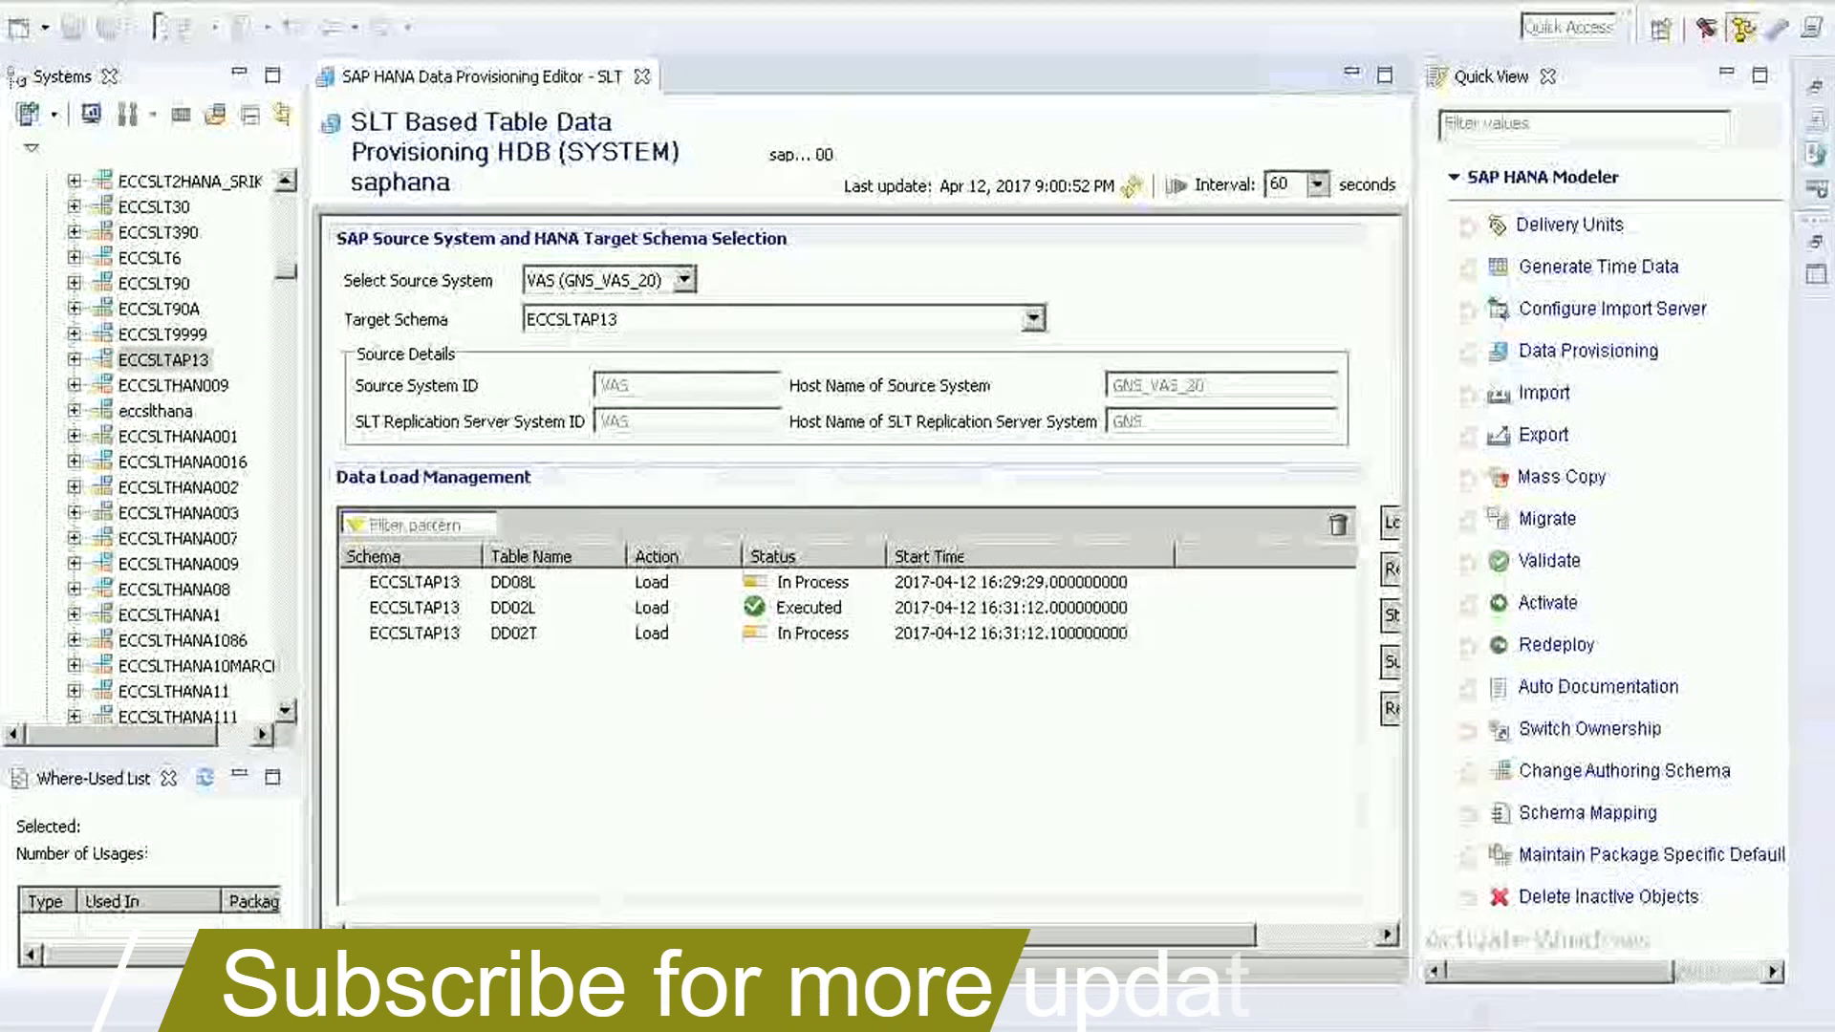
# - Switch to Paint, draw a line from the HANA box's eccsltap13 label to a new box, and start a label reading DD inside it
pyautogui.hotkey('alt', 'Tab')
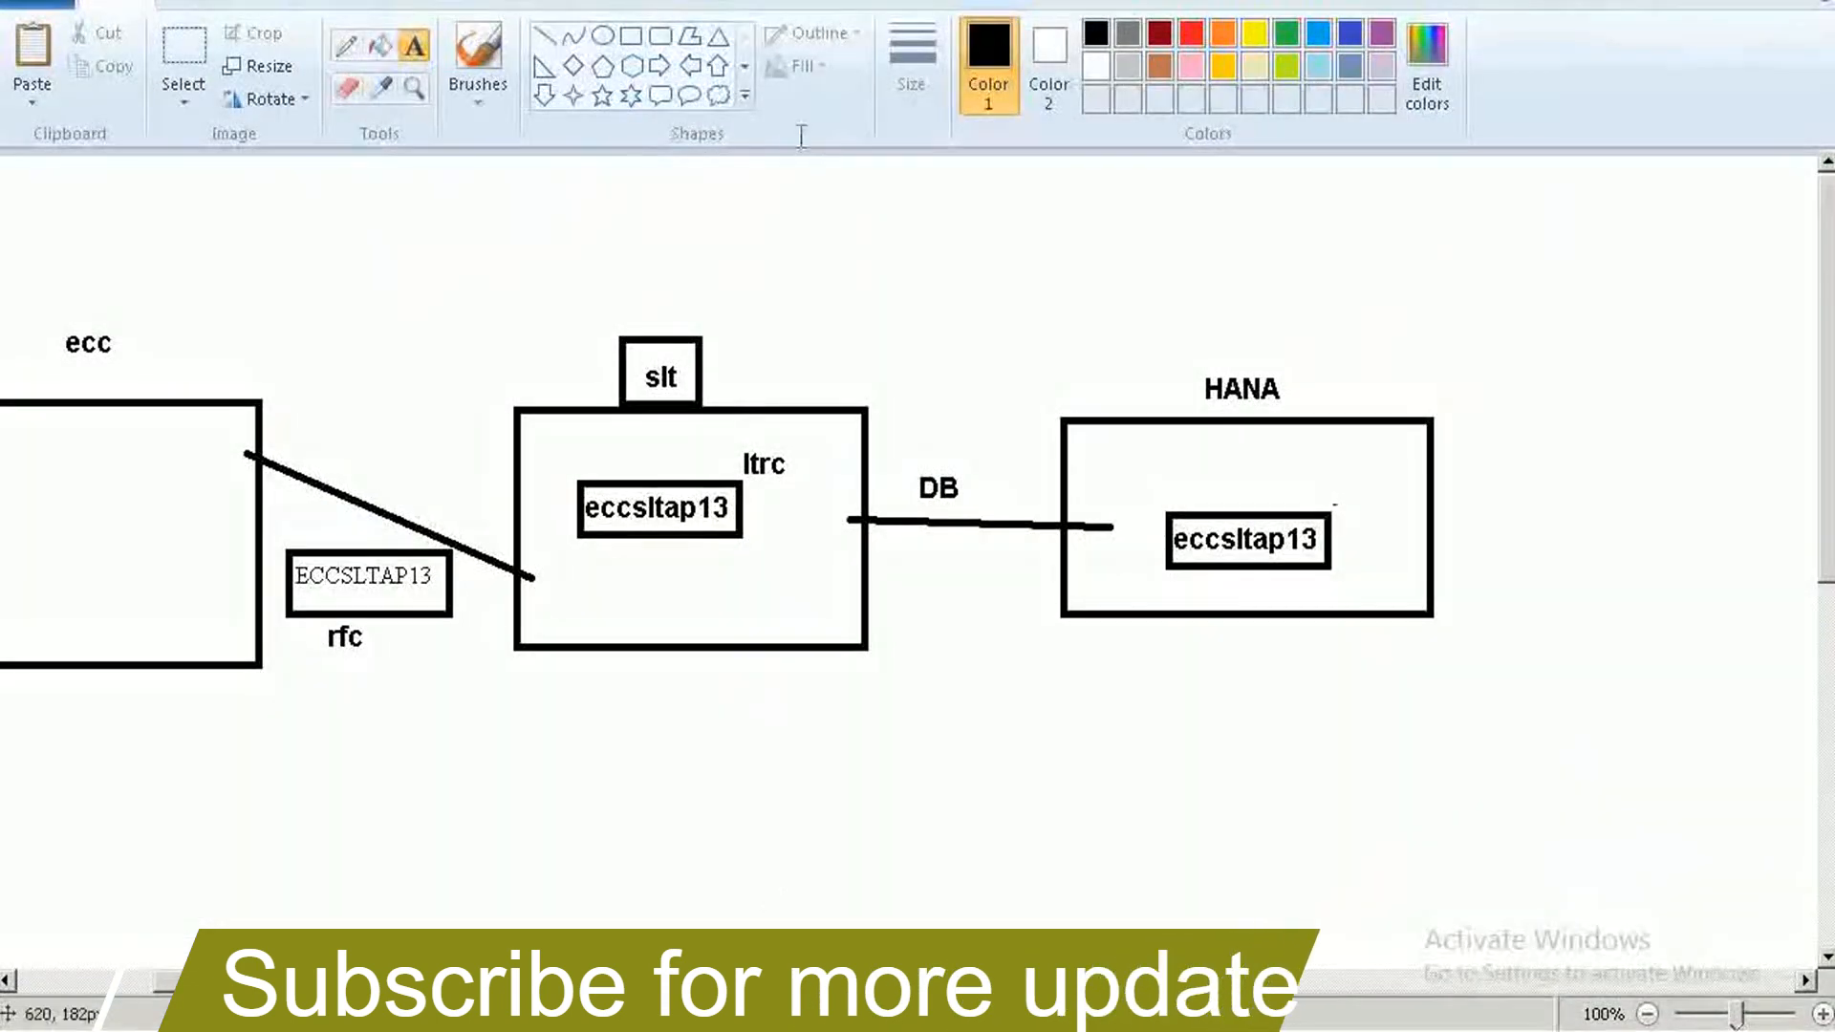
pyautogui.hscroll(5, 717, 502)
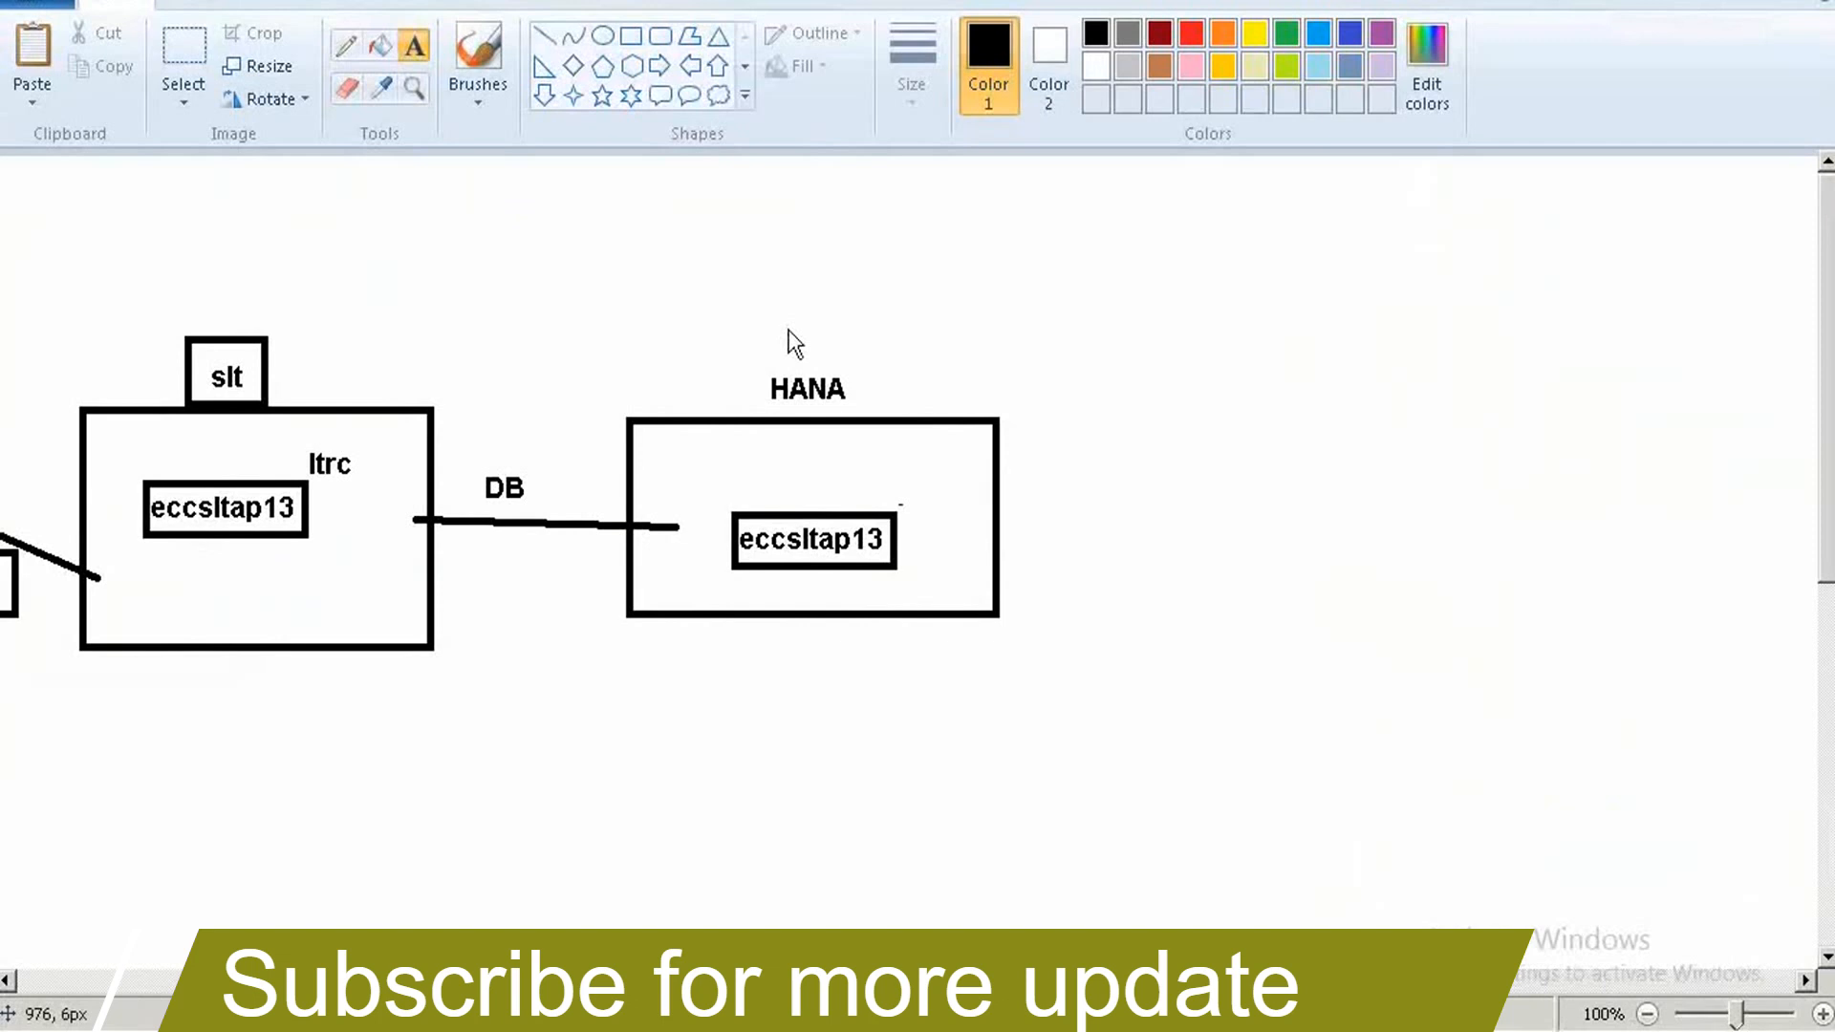
pyautogui.click(544, 36)
pyautogui.moveTo(901, 566)
pyautogui.mouseDown()
pyautogui.moveTo(1201, 596)
pyautogui.moveTo(1427, 771)
pyautogui.mouseUp()
pyautogui.click(628, 35)
pyautogui.click(415, 47)
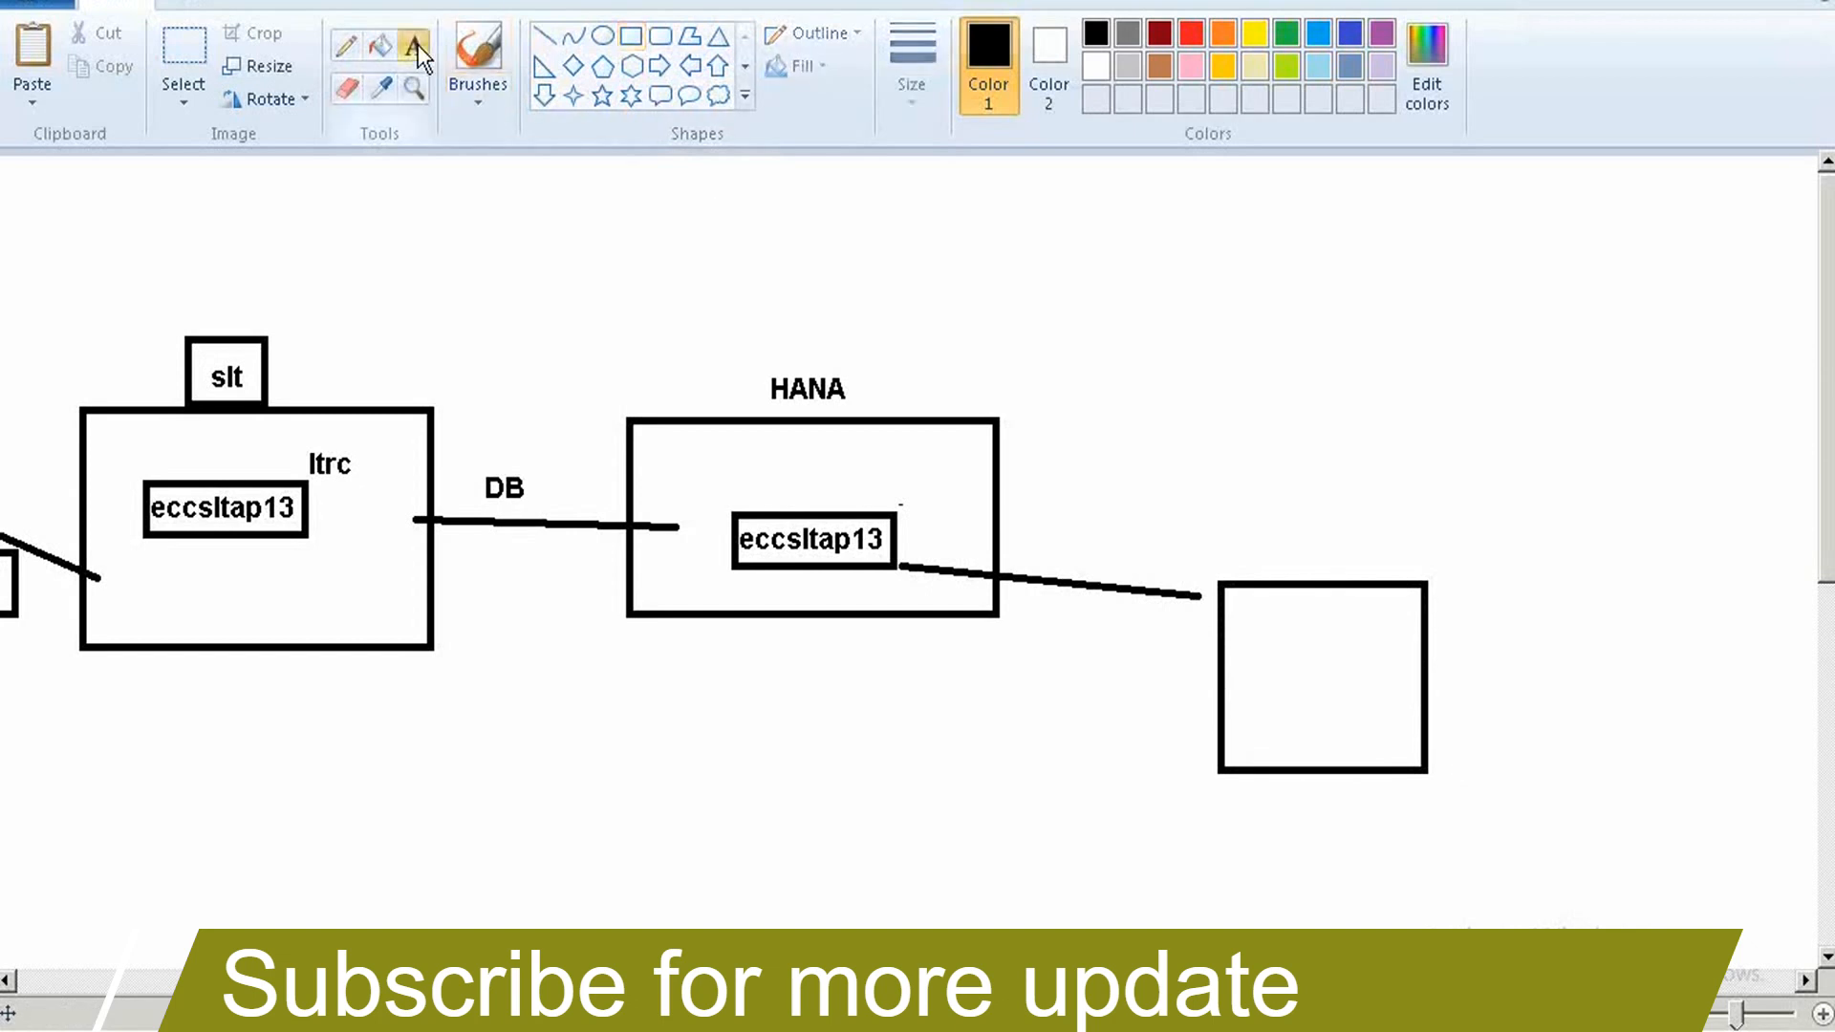
pyautogui.click(1246, 638)
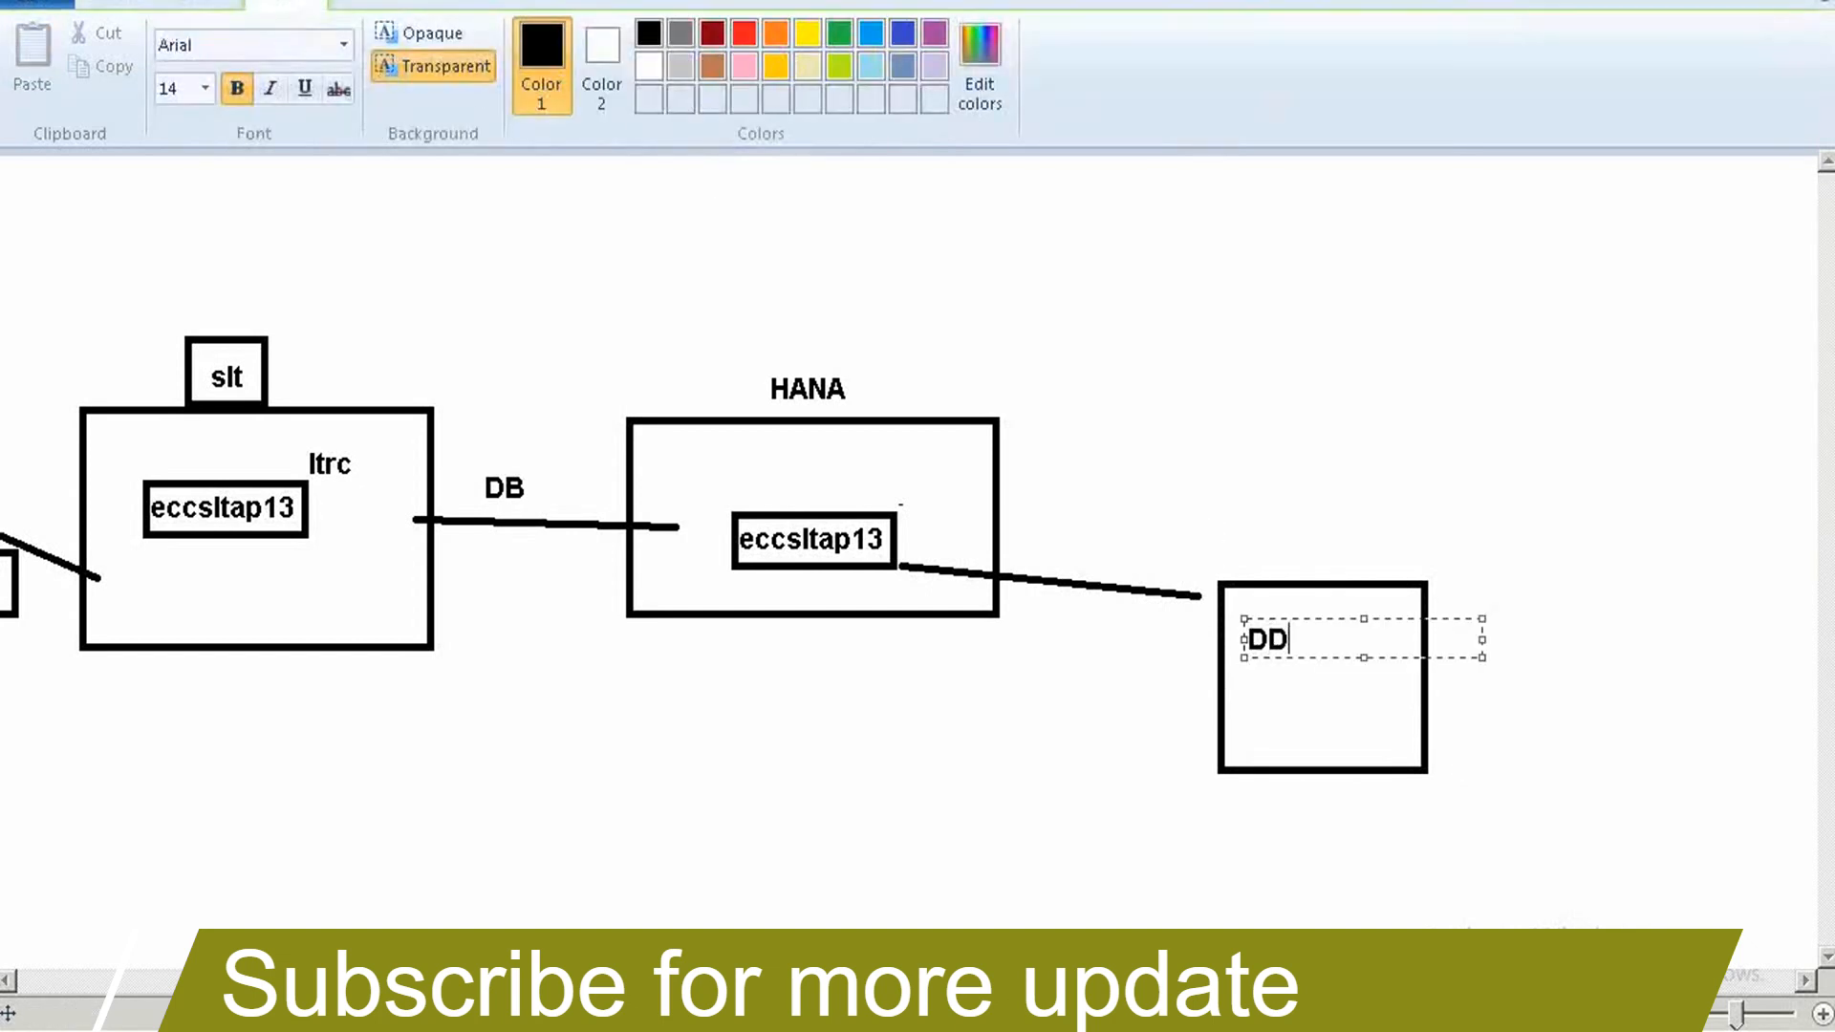